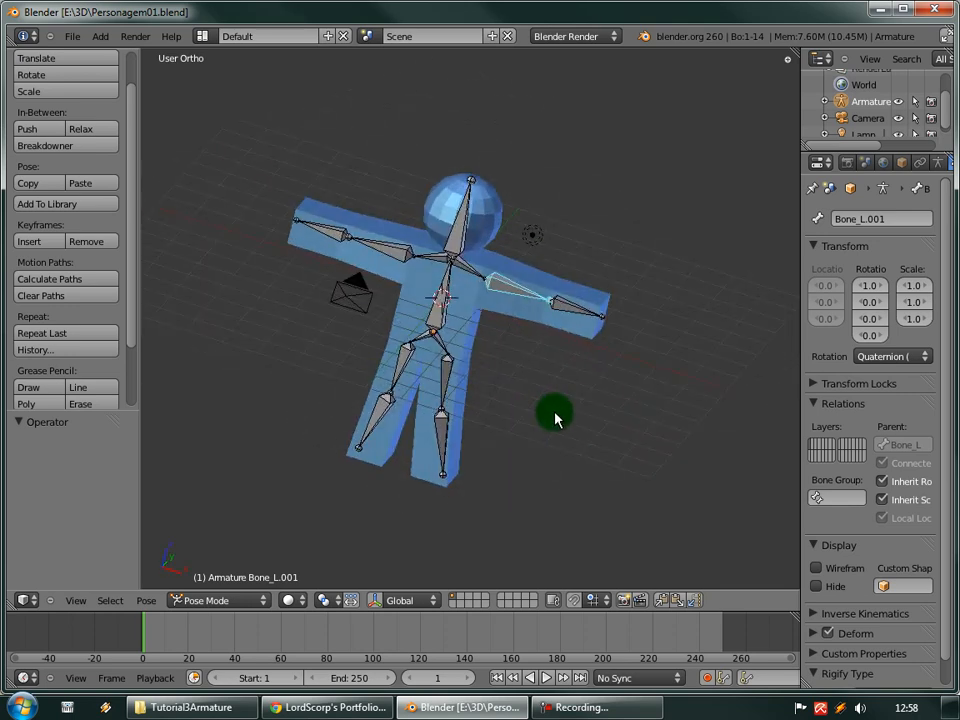
Render the T-posed character from the camera view and close the render.
key(KP_0)
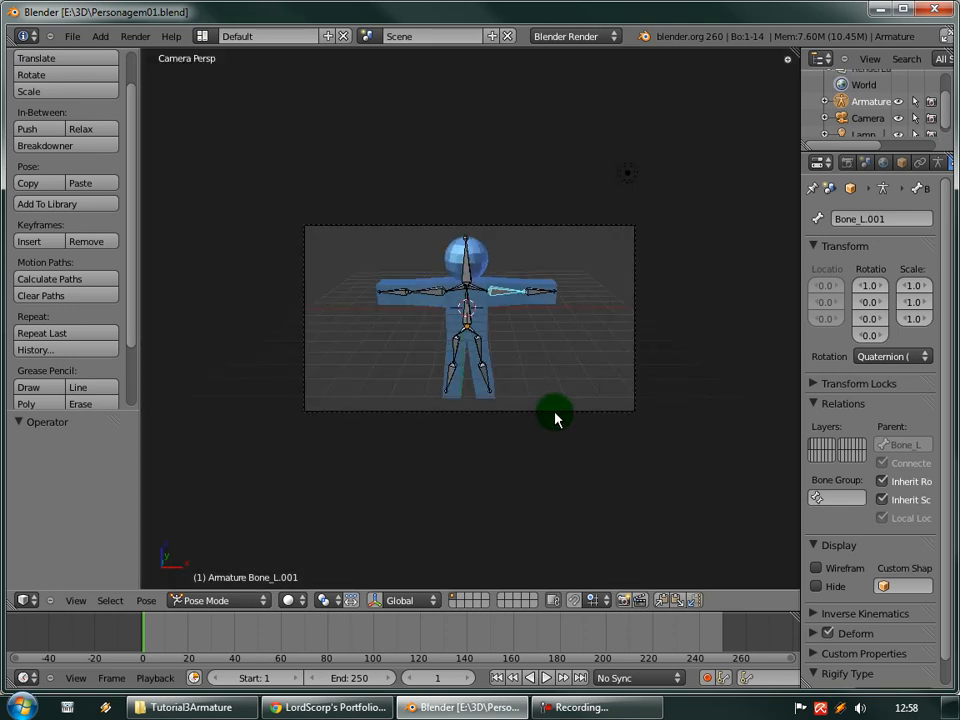
scroll(555, 418, up, 2)
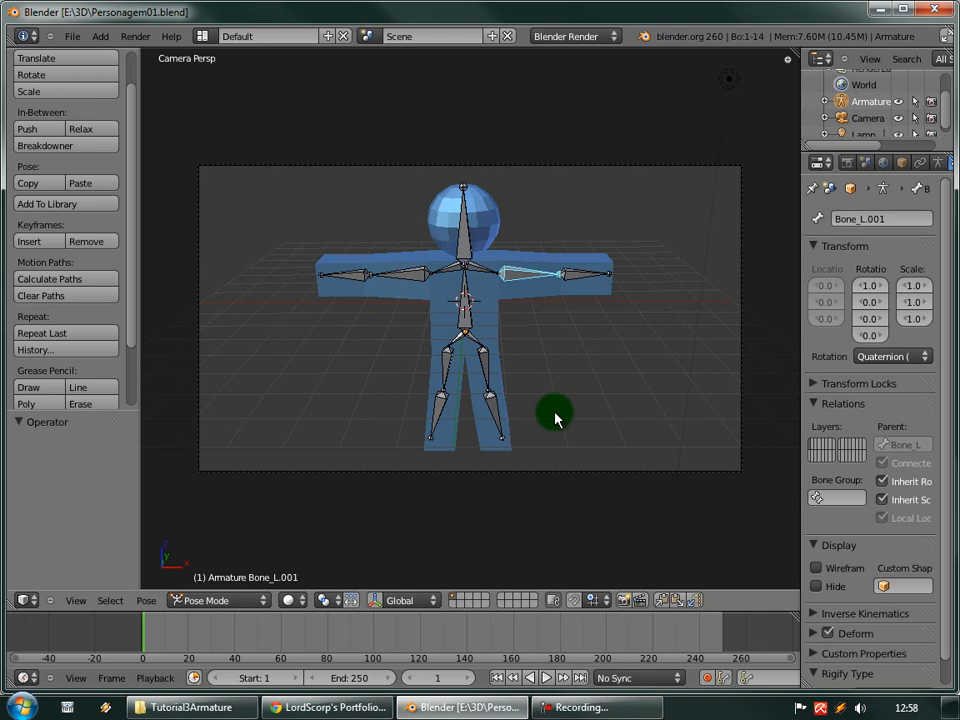
key(F12)
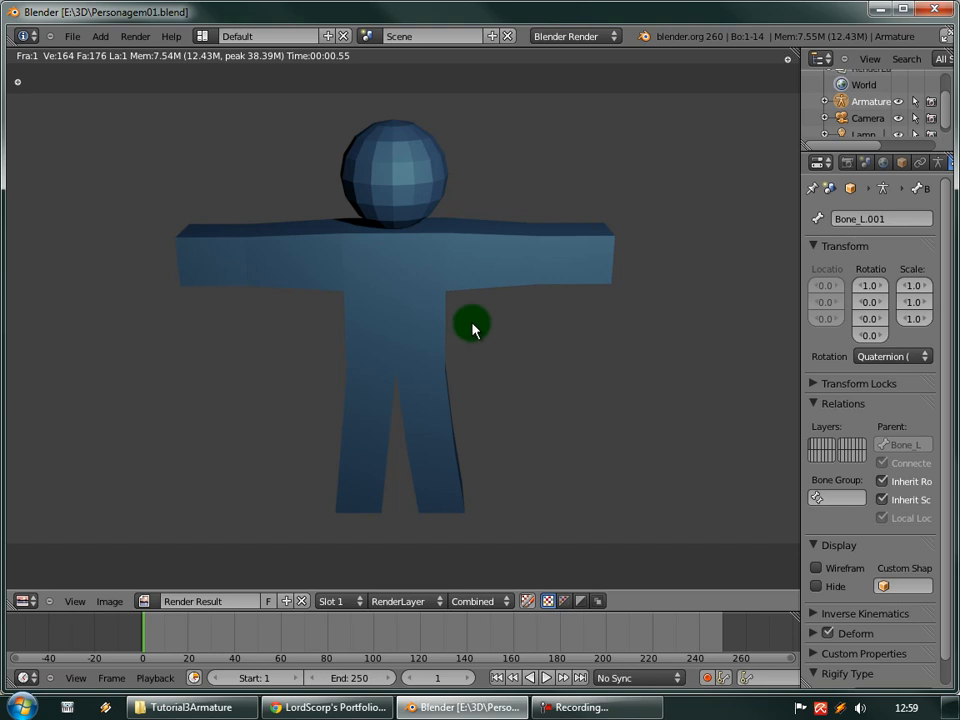
key(Escape)
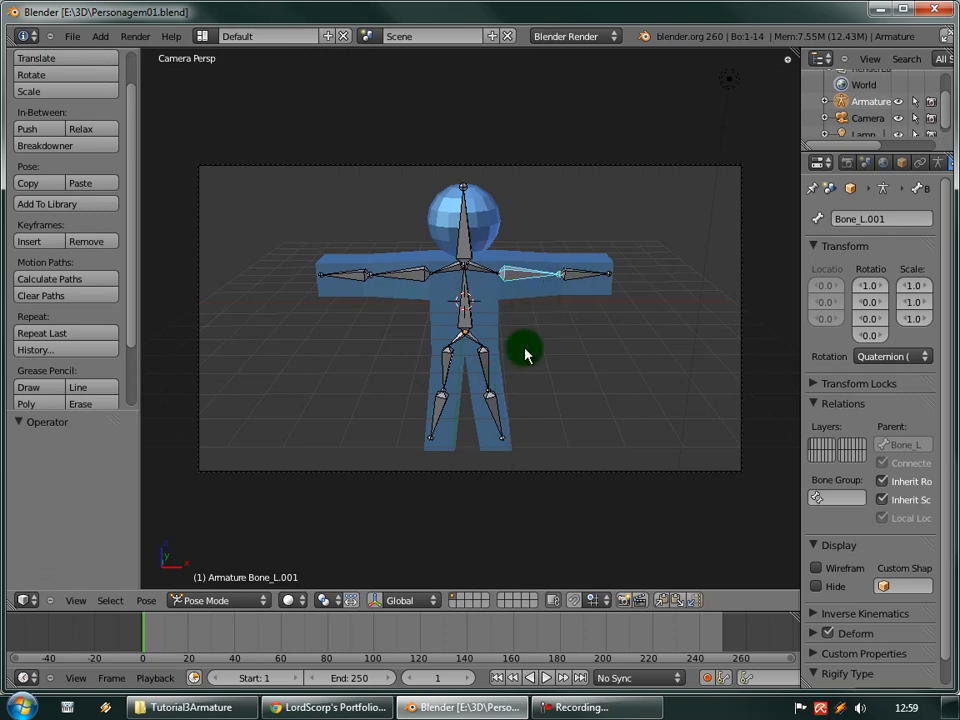
Raise the left arm in a wave by rotating upper-arm bone Bone_L.001 upward and its forearm bone about -40°.
key(r)
click(587, 305)
right_click(557, 229)
key(r)
click(610, 259)
Lower the right arm by rotating upper-arm bone Bone_R.001 about -42°.
right_click(405, 284)
key(r)
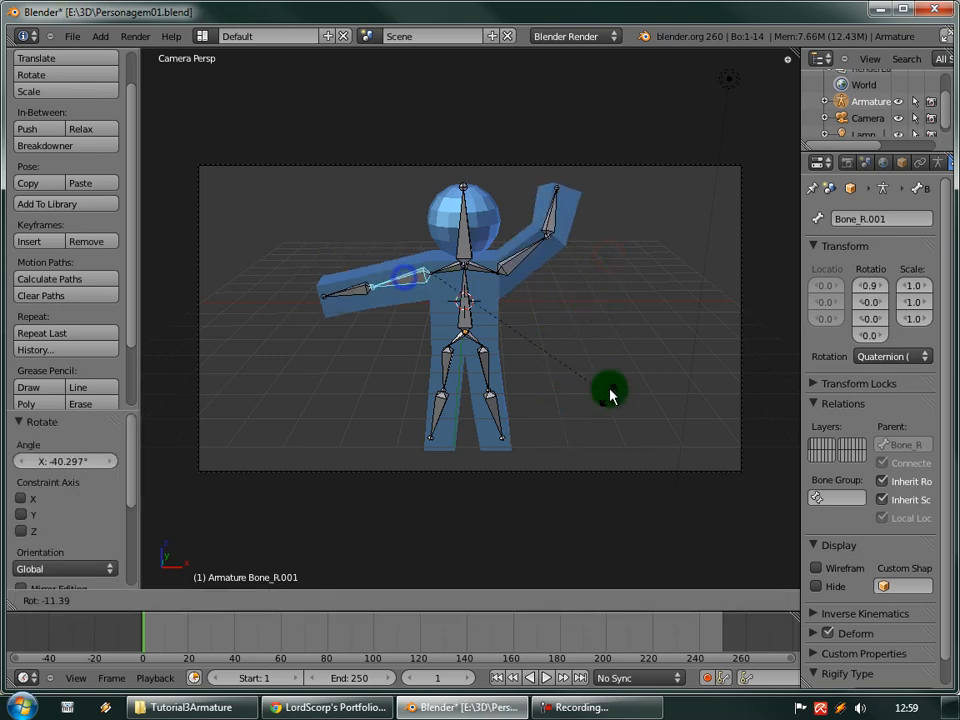
click(603, 289)
Rotate right forearm bone Bone_R.002 about 12° and upper-arm bone Bone_R.001 about another -14°.
scroll(590, 305, up, 2)
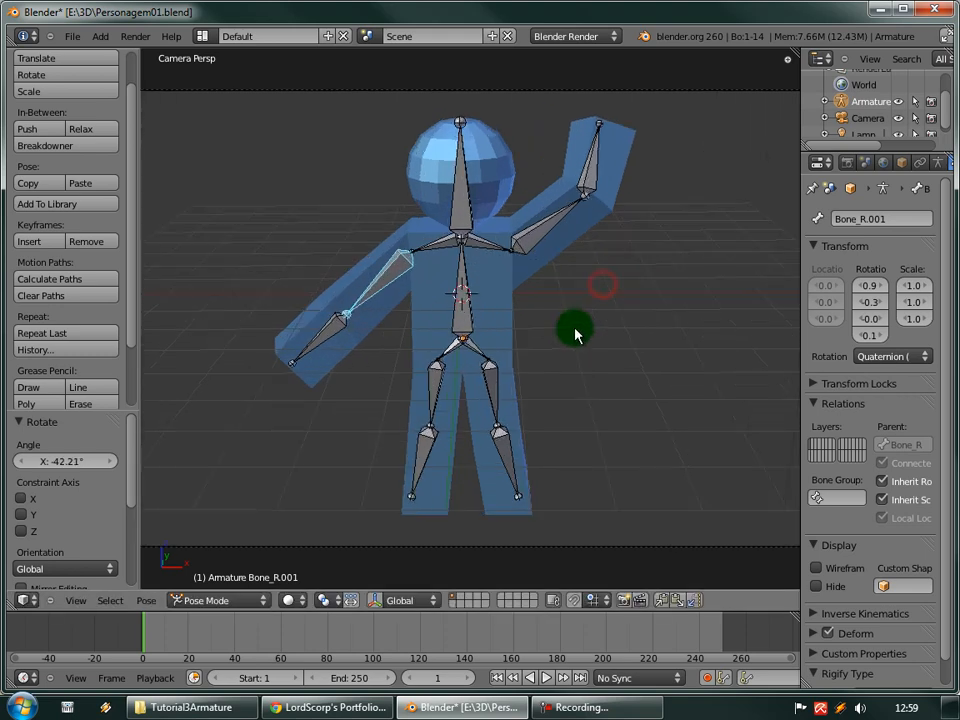
right_click(525, 238)
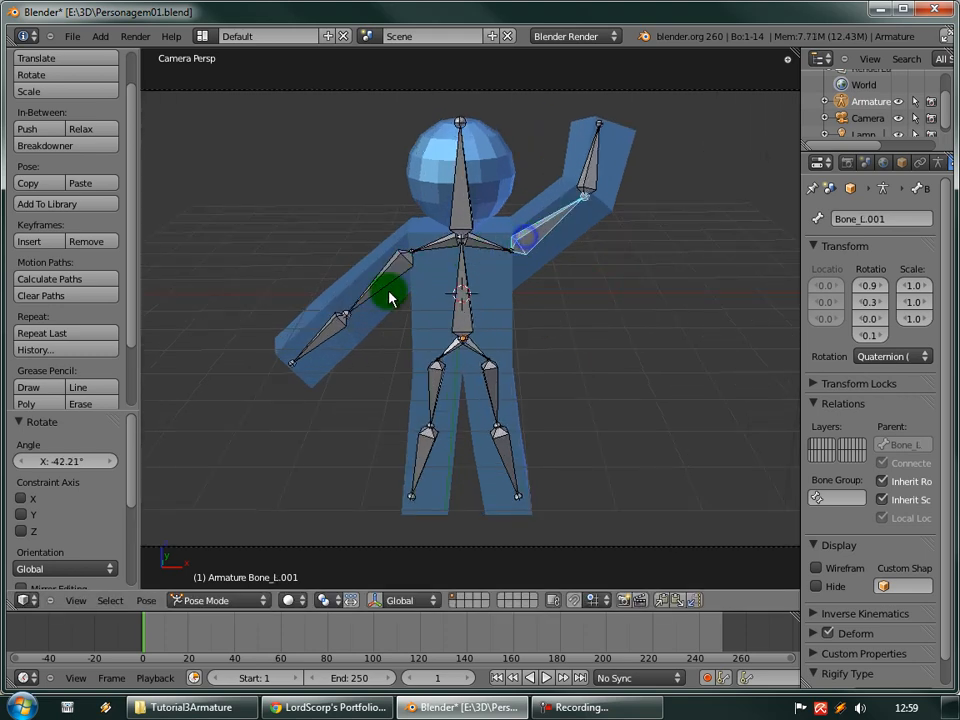
right_click(332, 335)
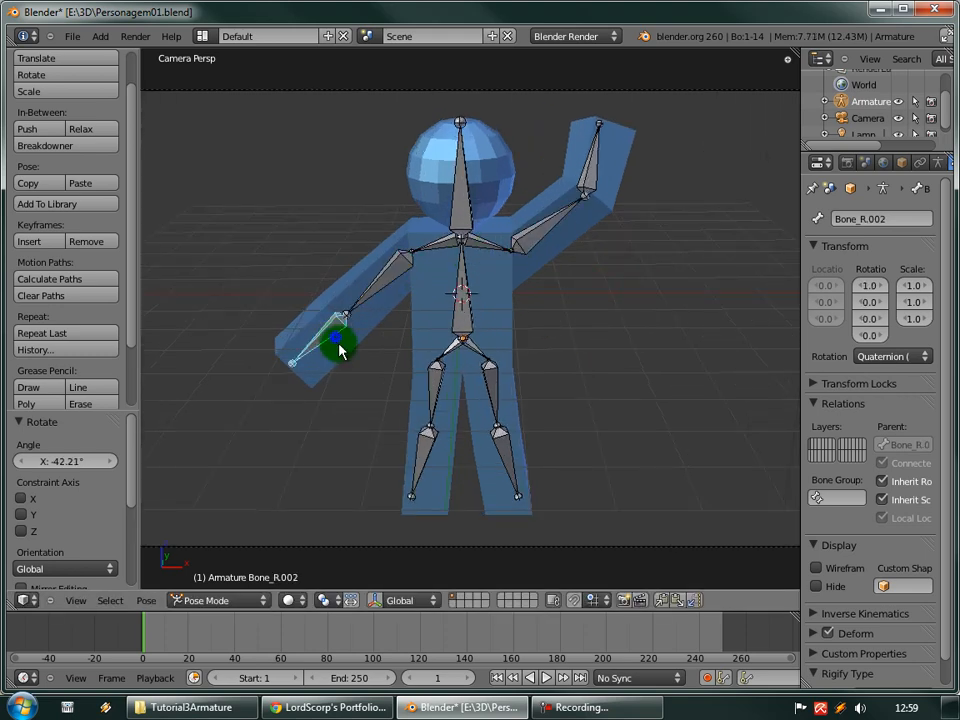
key(r)
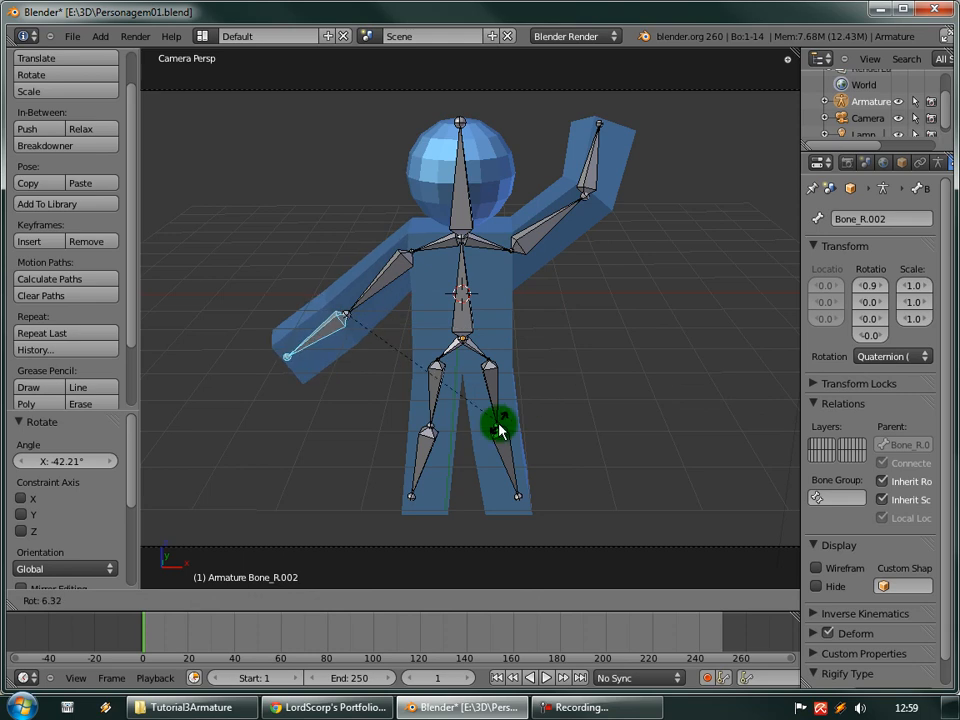
click(484, 435)
right_click(370, 300)
key(r)
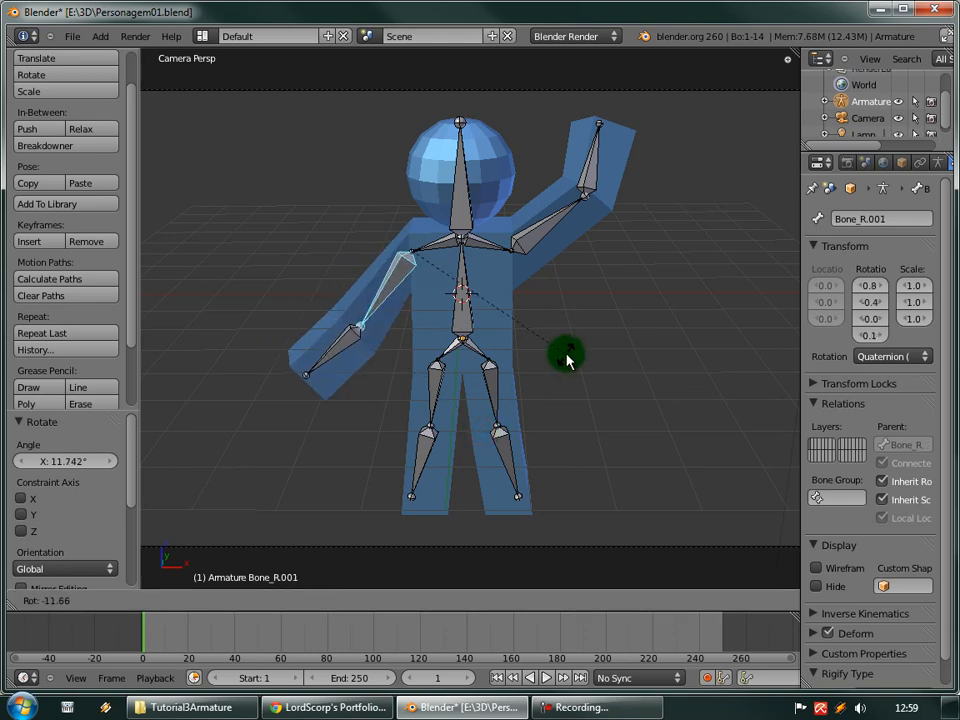
click(566, 345)
Render the waving character from the camera view and close the render.
key(KP_0)
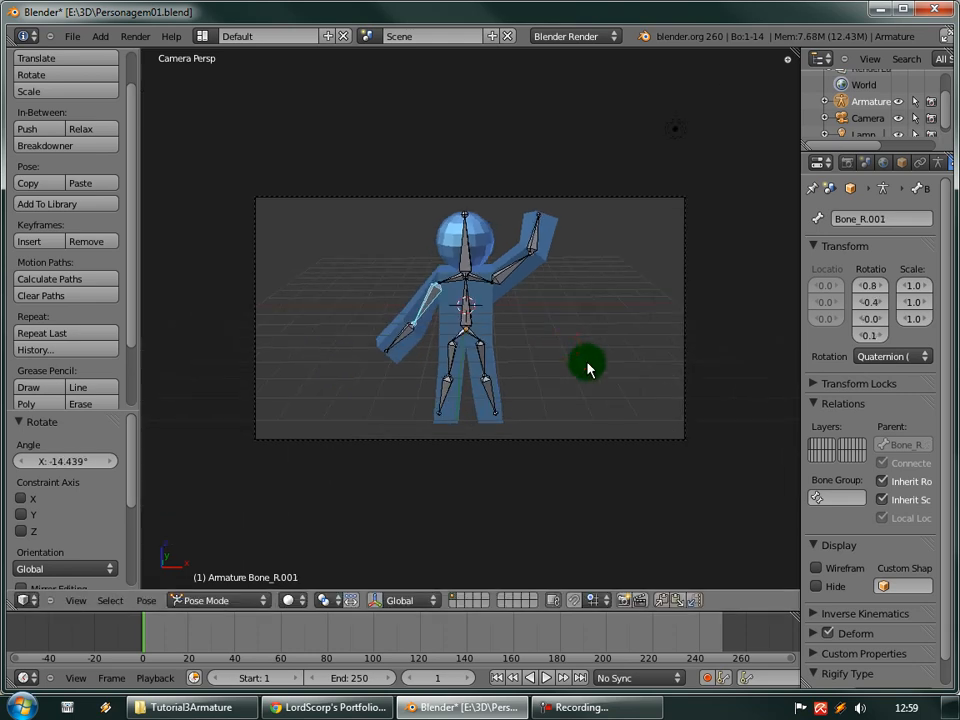
key(F12)
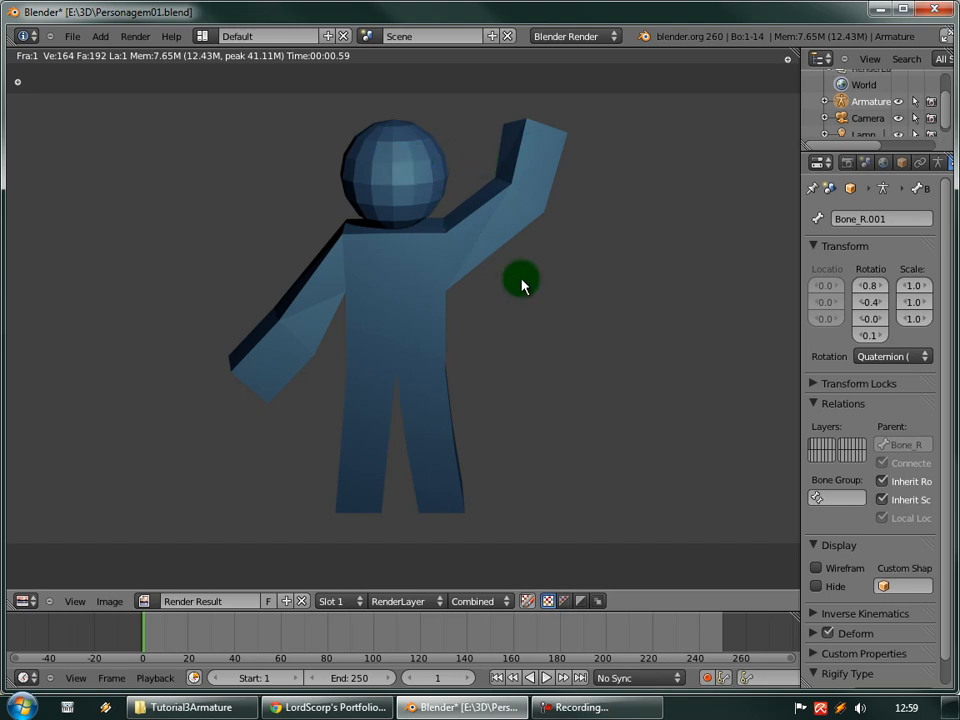
key(Escape)
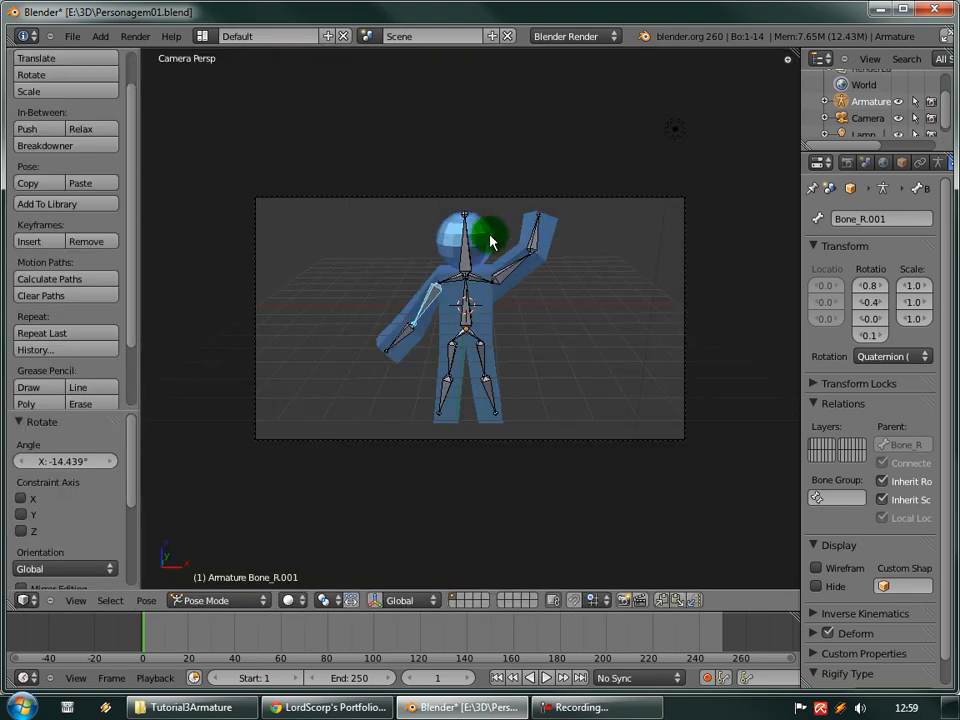
Select the character mesh, show its object modifiers, and widen the properties editor to make their settings readable.
right_click(495, 238)
right_click(475, 278)
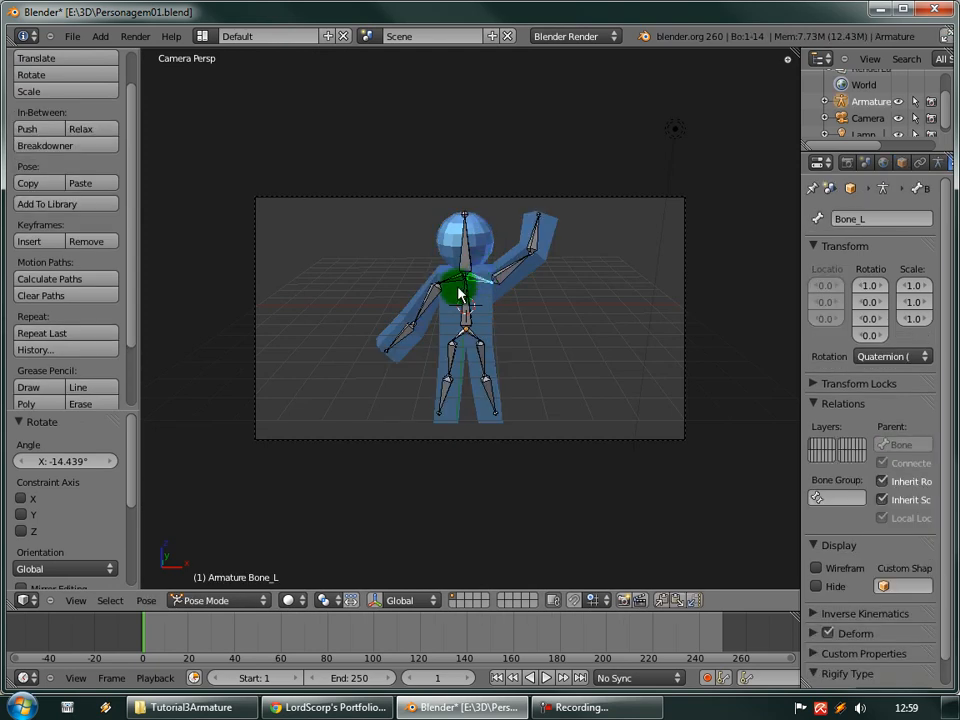
right_click(490, 236)
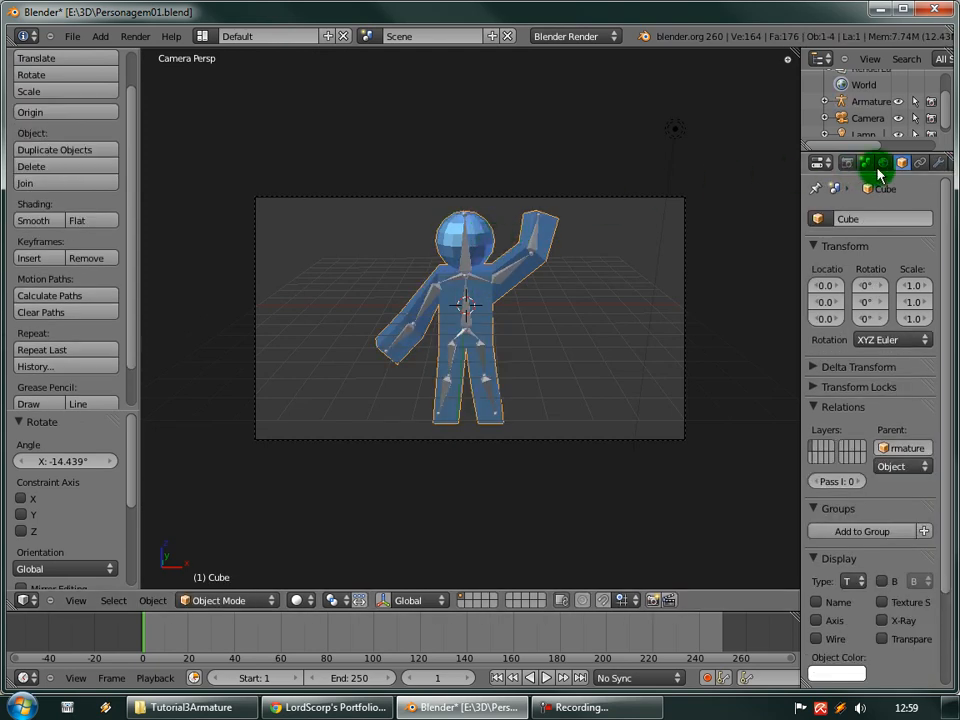
middle_drag(917, 163, 868, 162)
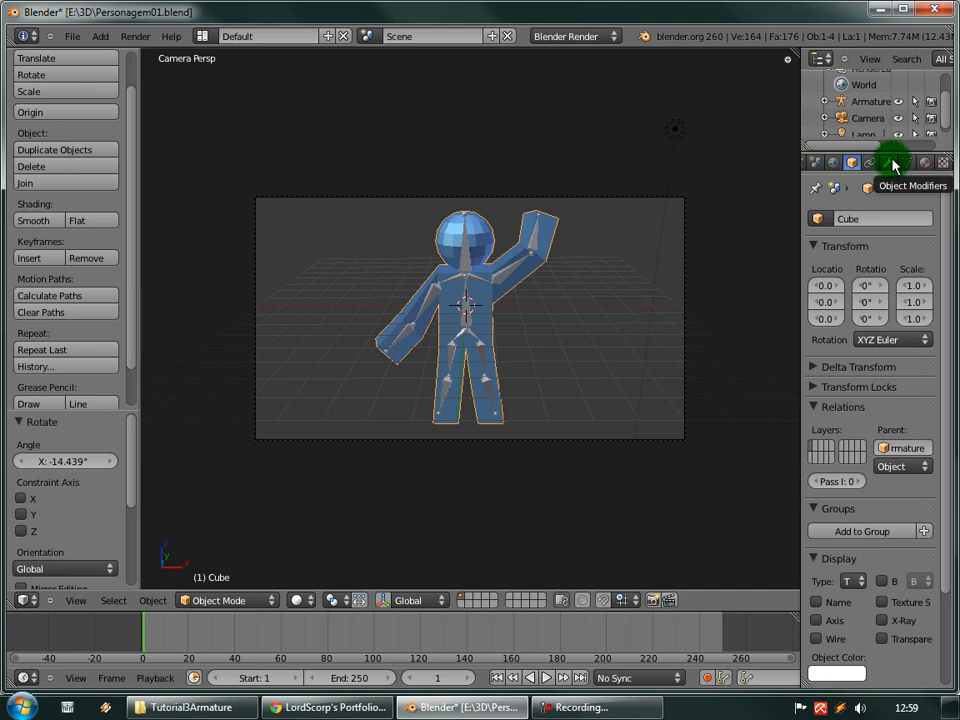
click(887, 163)
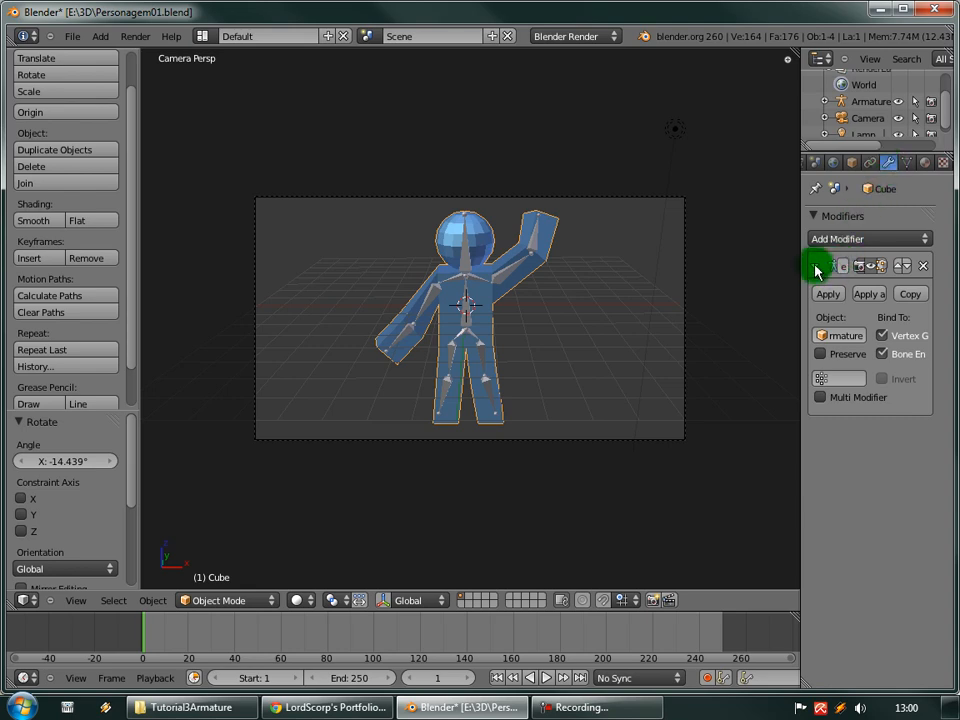
drag(804, 266, 733, 266)
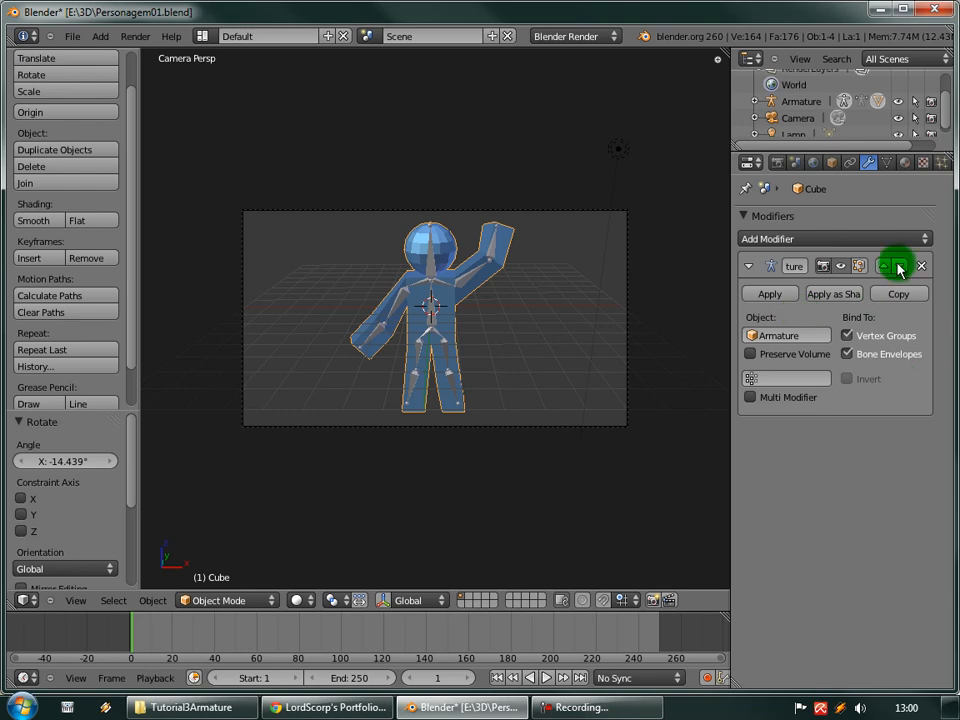
Add a Subdivision Surface modifier to the character mesh.
click(766, 242)
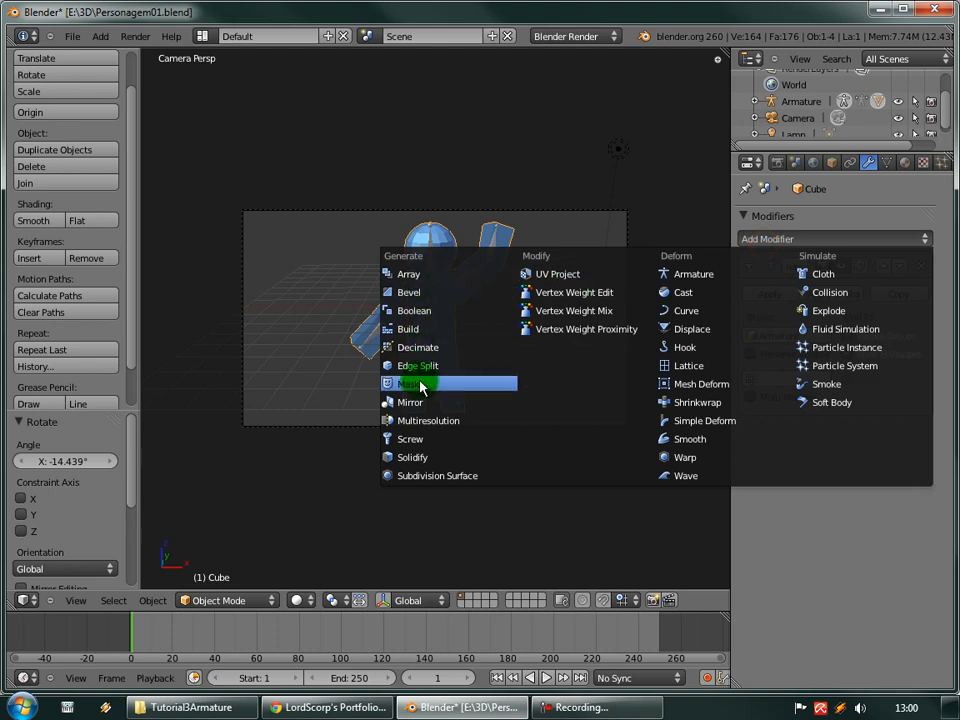
click(690, 274)
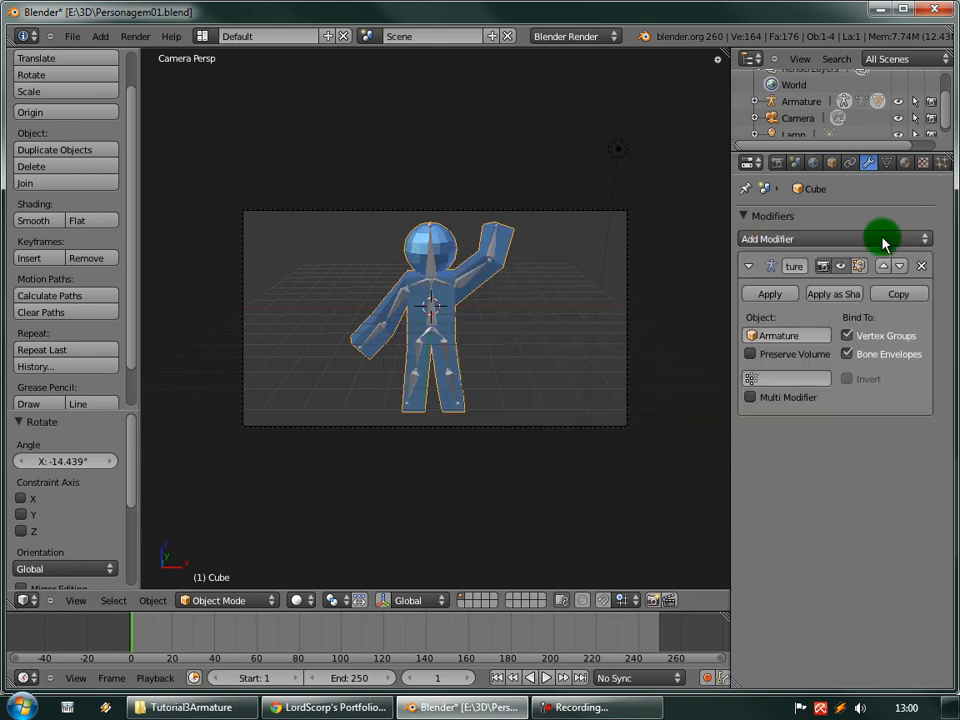
click(758, 240)
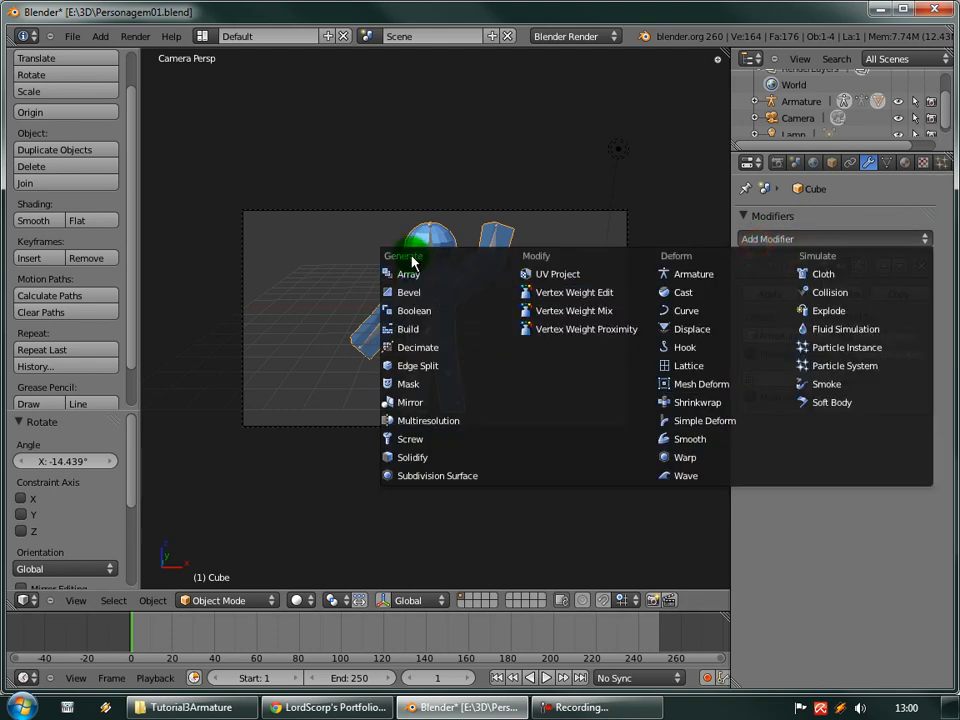
click(405, 484)
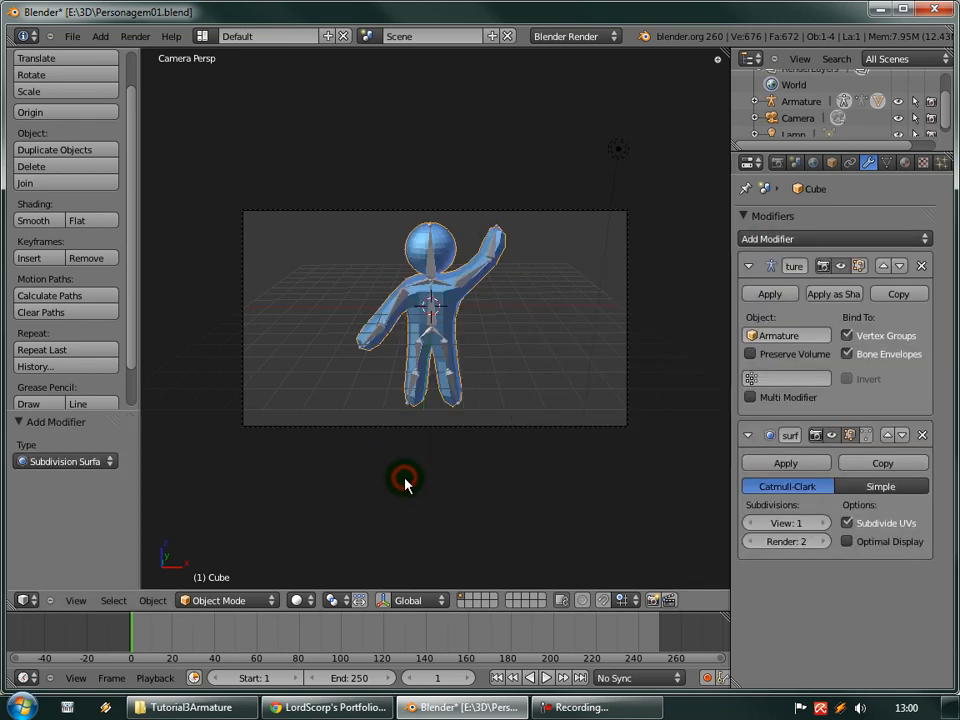
Set the Subdivision Surface modifier's View subdivisions to 4 and inspect the mesh density in wireframe.
scroll(480, 411, up, 3)
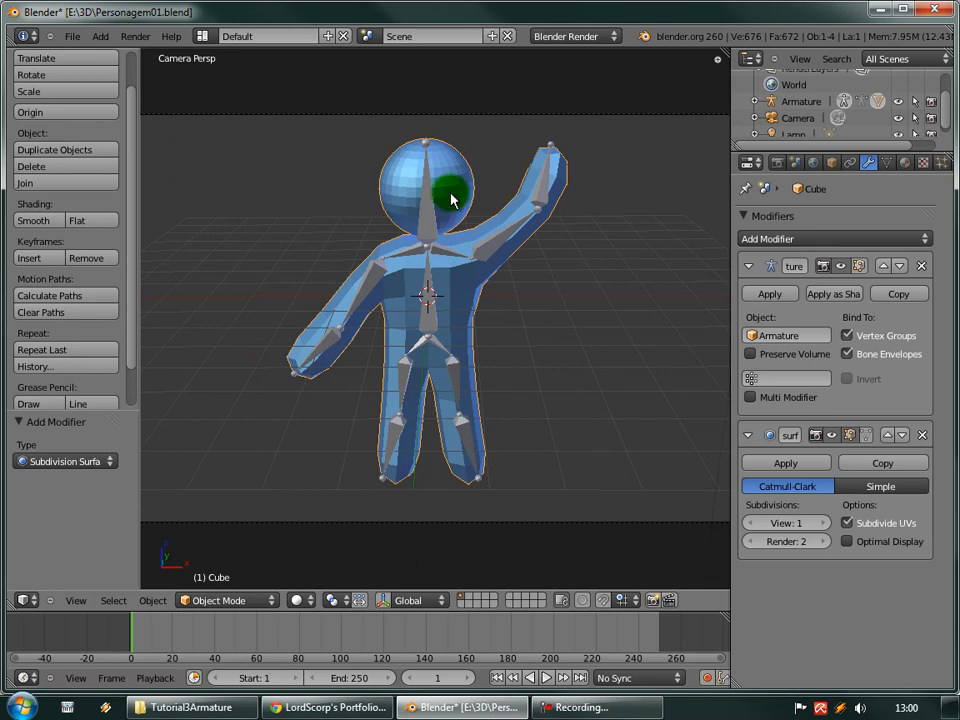
click(826, 523)
click(826, 523)
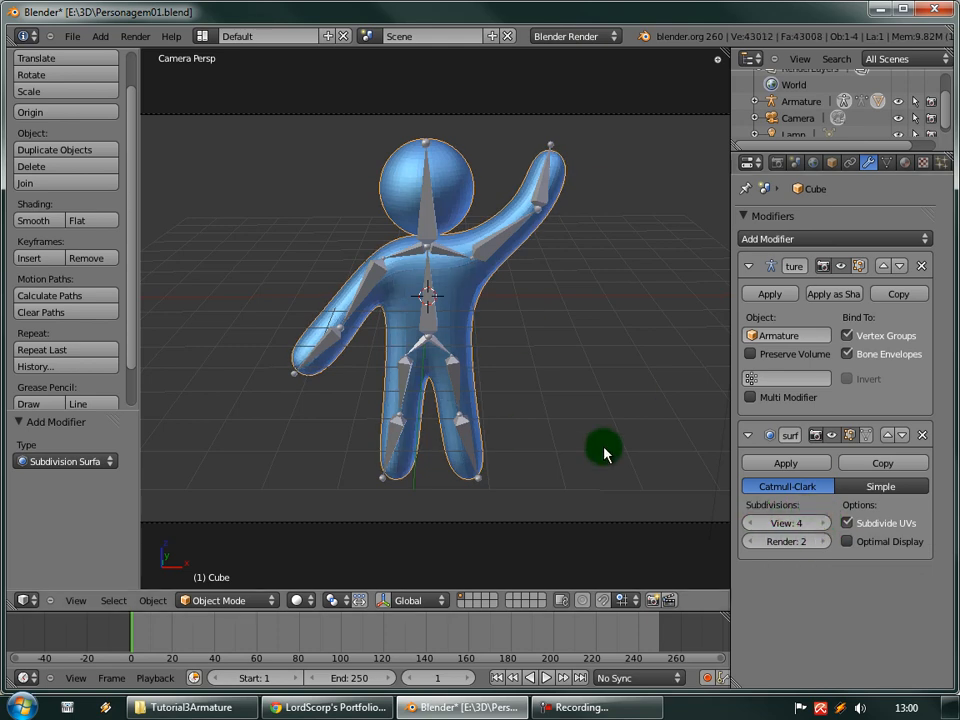
scroll(441, 345, up, 2)
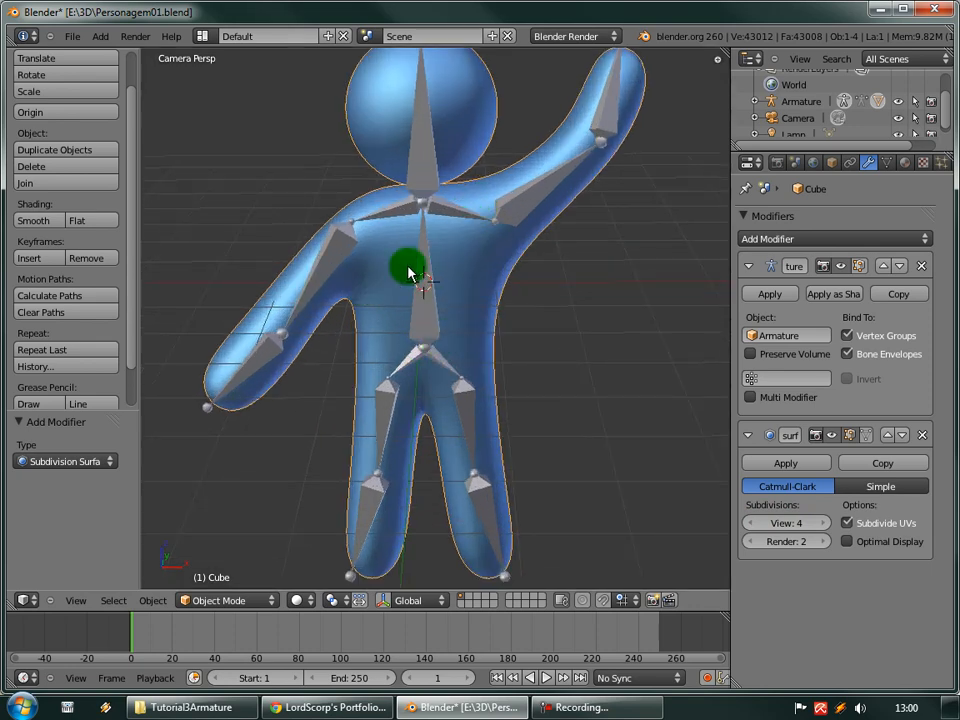
key(z)
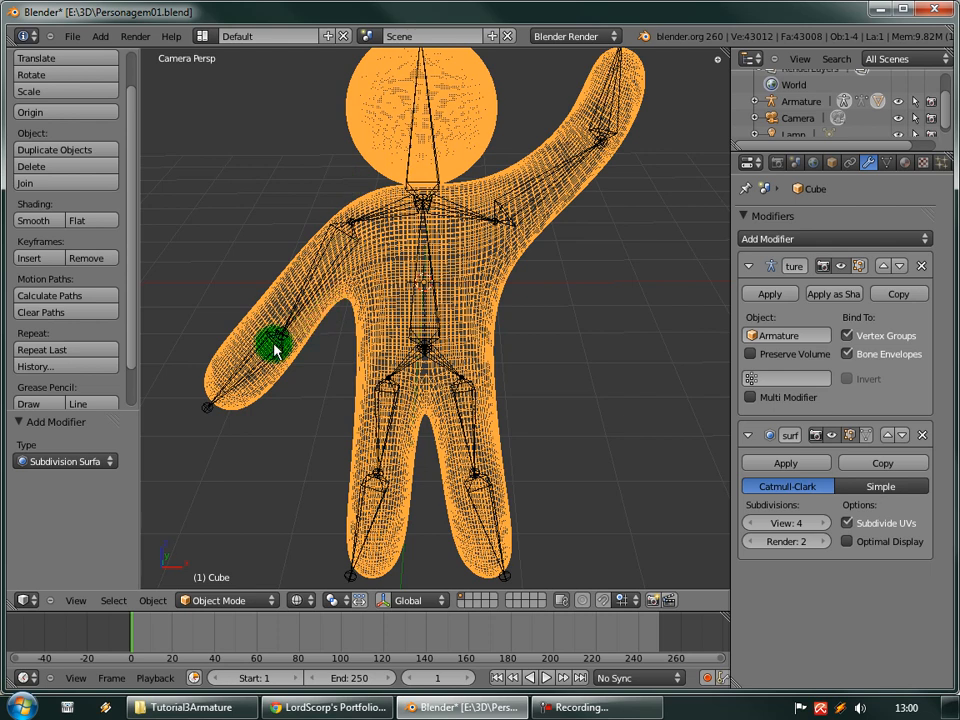
key(z)
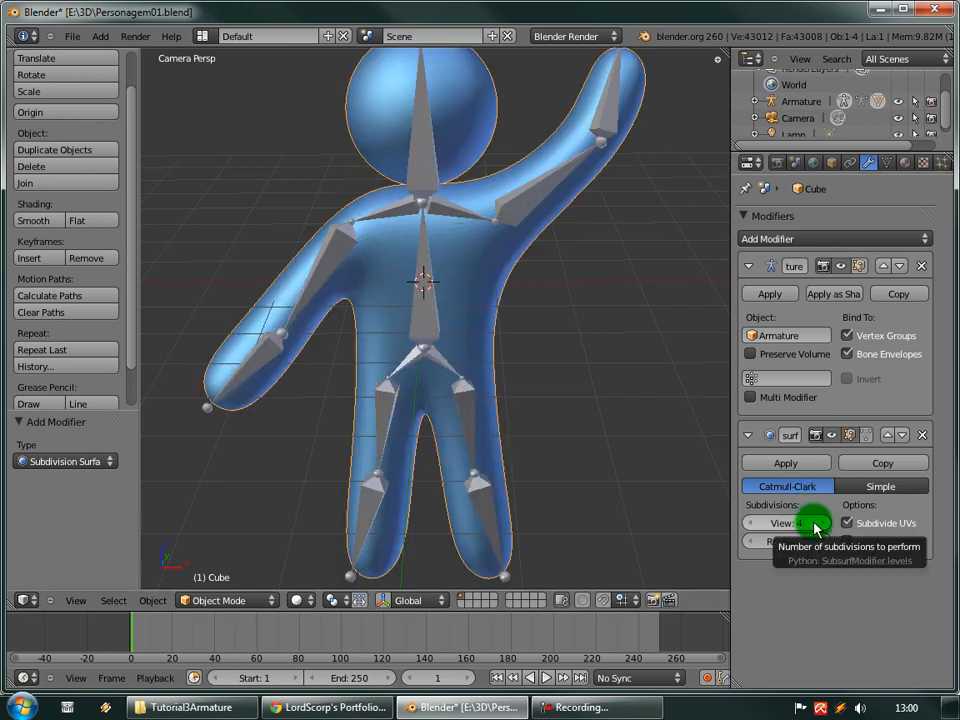
Set the Subdivision Surface modifier's View subdivisions to 2.
click(750, 523)
click(750, 523)
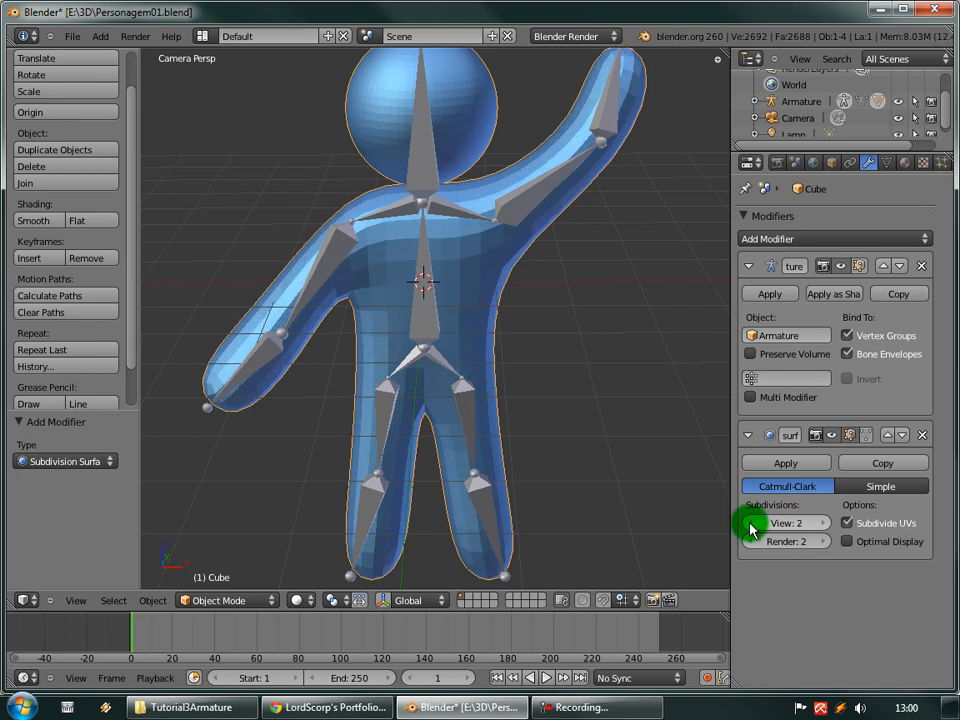
click(750, 523)
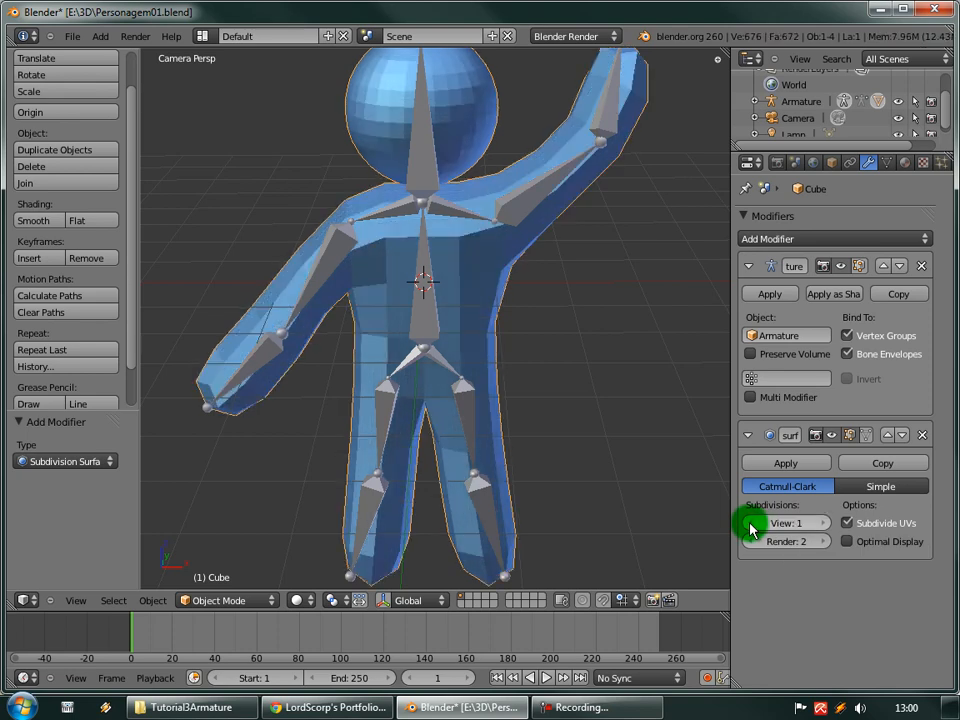
click(823, 523)
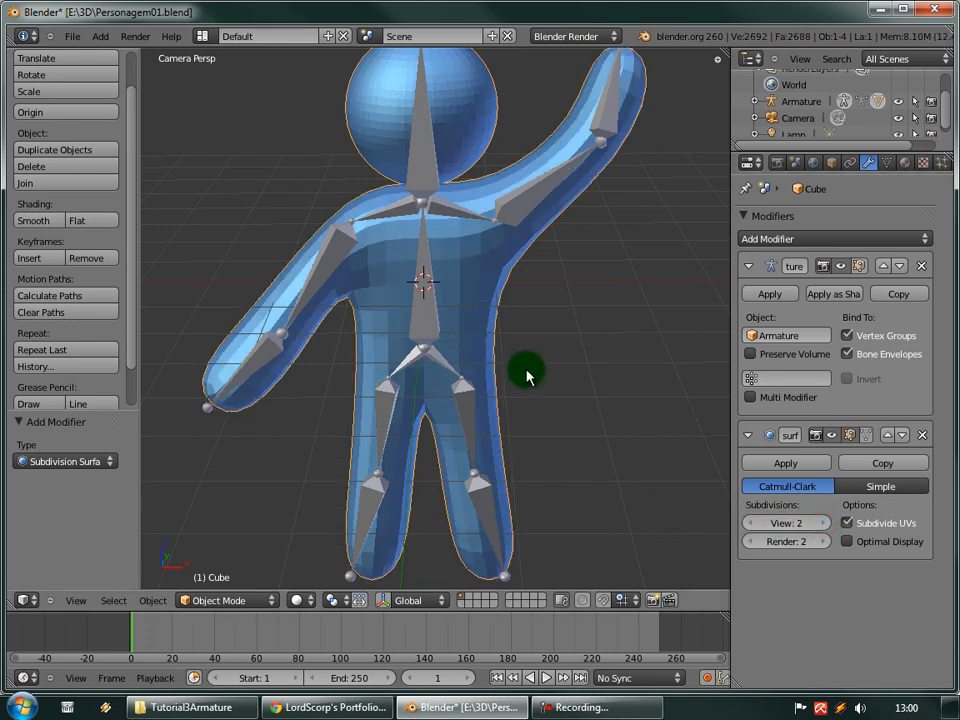
Try smooth shading on the character mesh and undo it.
scroll(405, 130, up, 2)
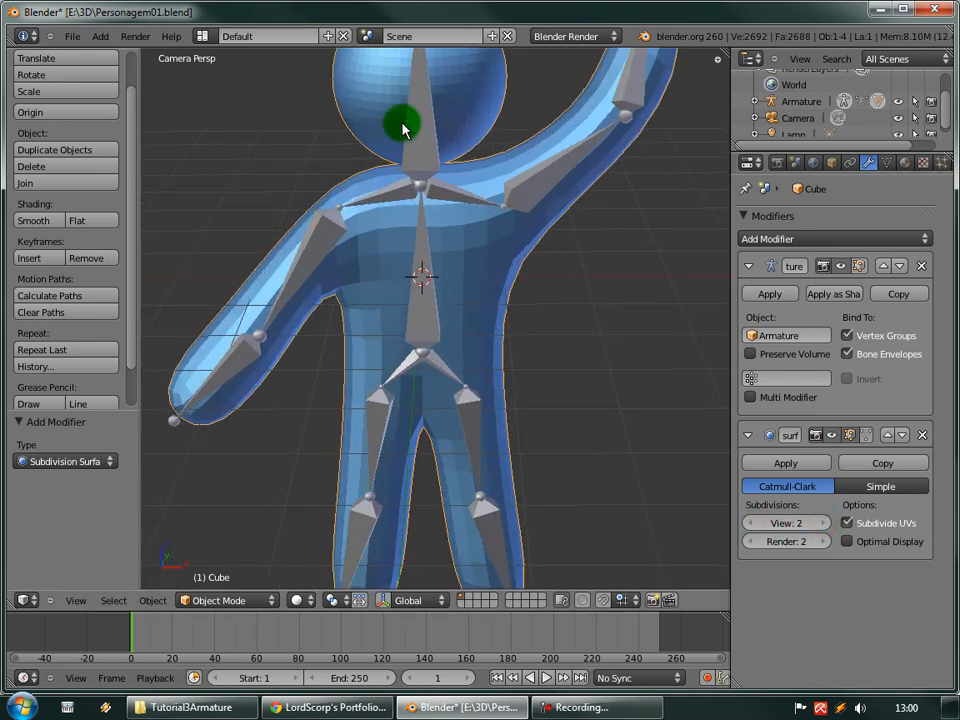
shift+middle_drag(373, 107, 435, 294)
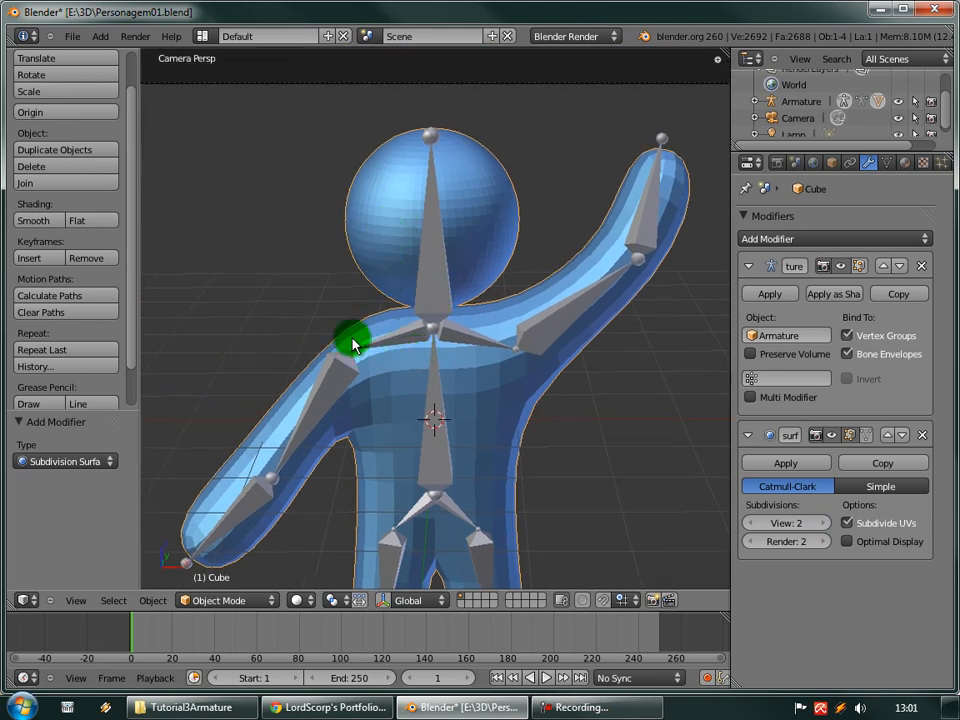
scroll(106, 278, down, 2)
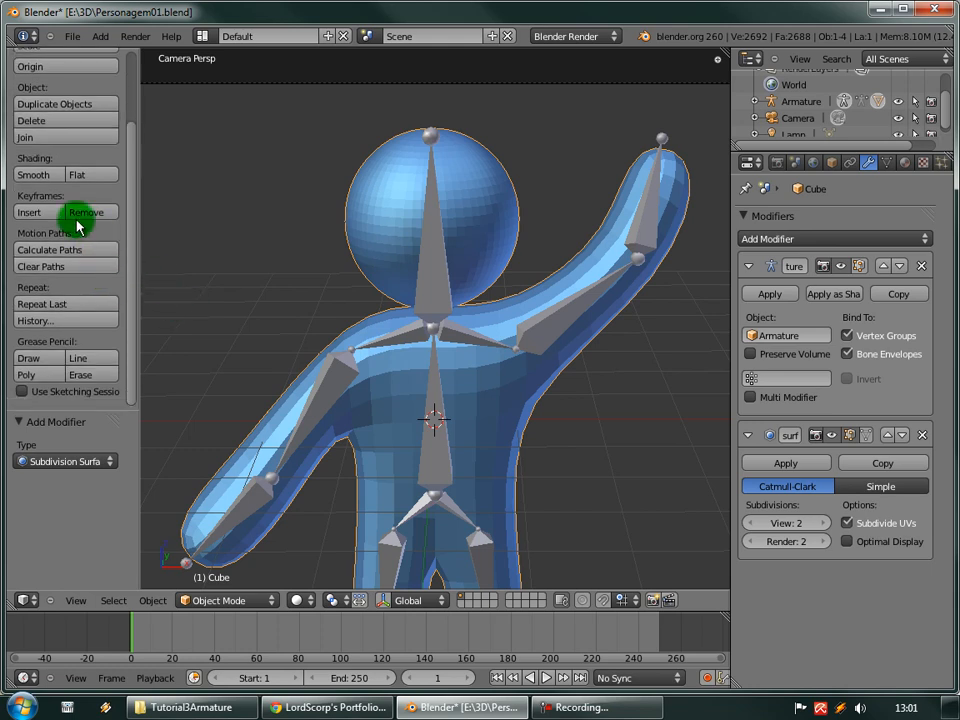
scroll(113, 280, up, 1)
scroll(110, 275, up, 2)
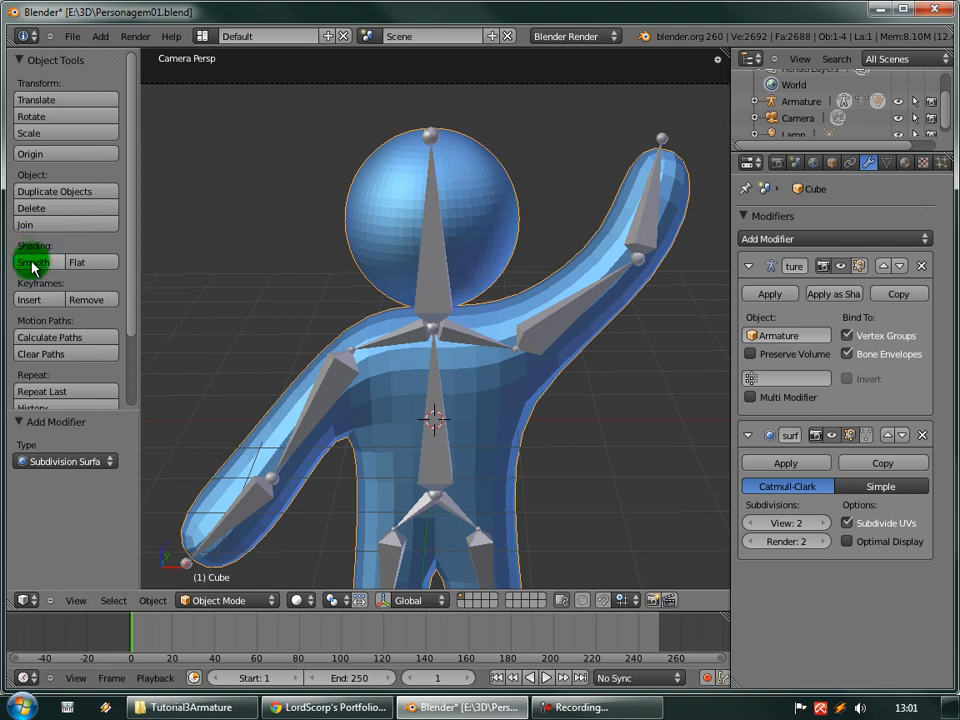
click(33, 263)
key(ctrl+z)
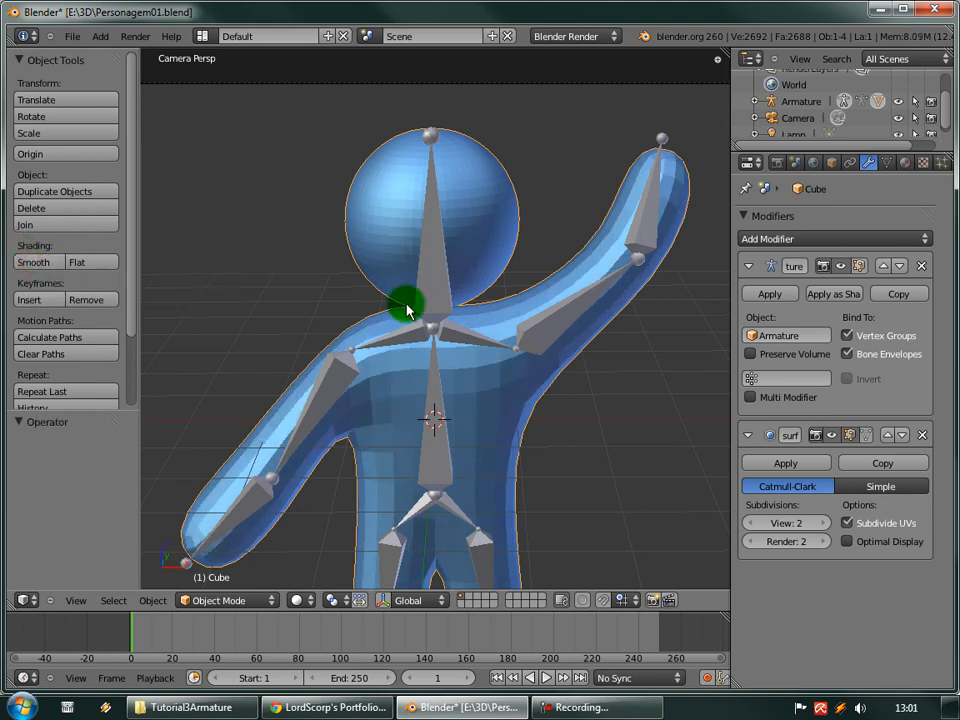
Apply Shade Smooth to the character mesh through the command search.
key(space)
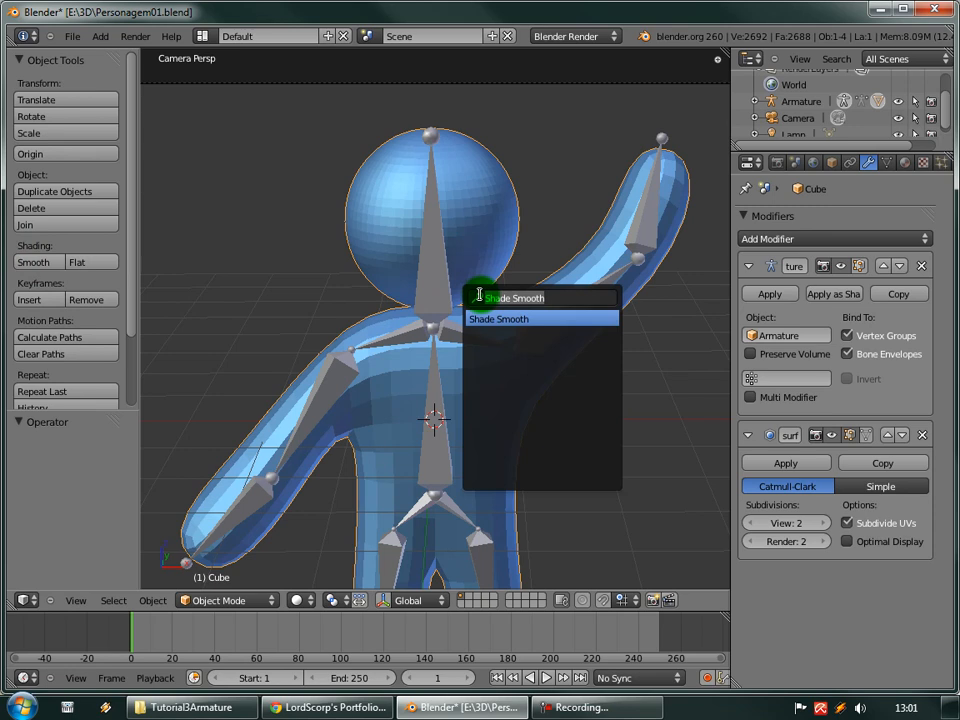
key(BackSpace)
text(smo)
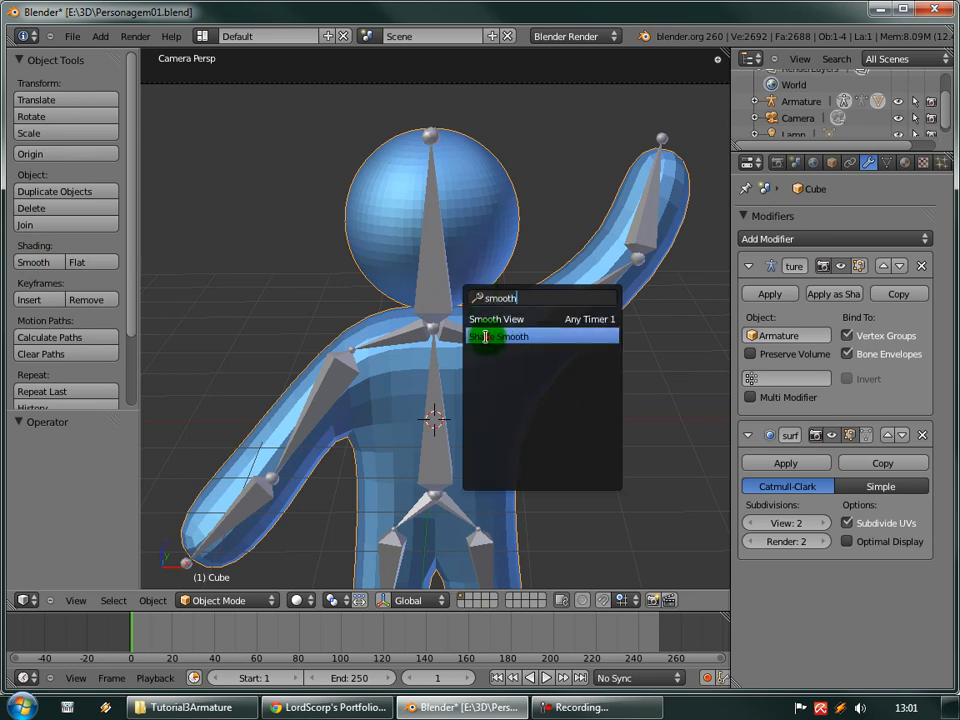
click(485, 336)
scroll(483, 298, down, 4)
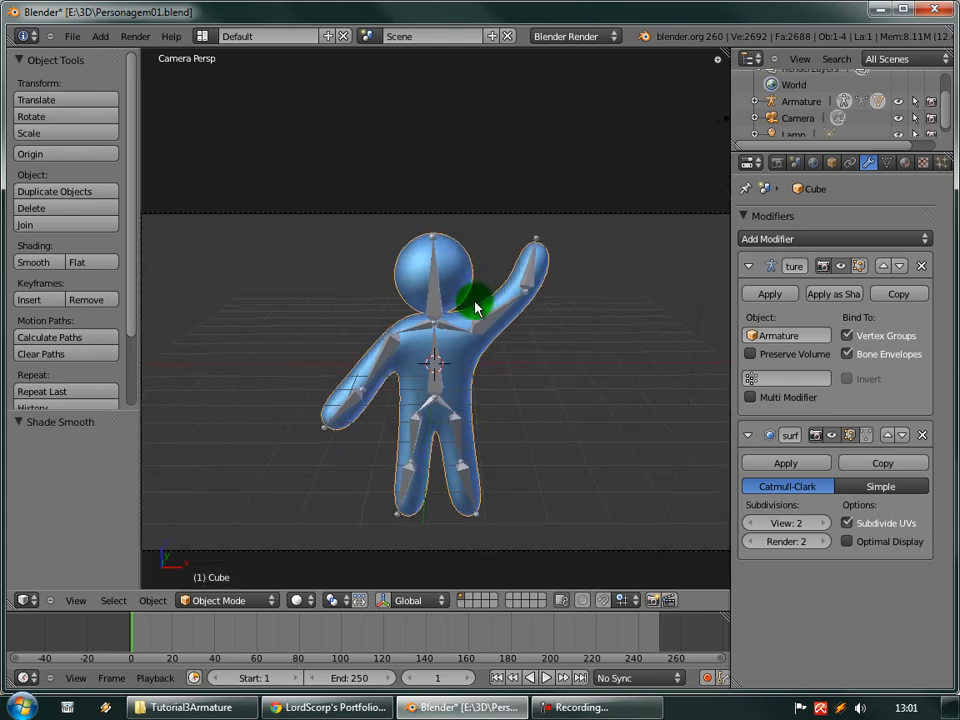
scroll(463, 332, down, 3)
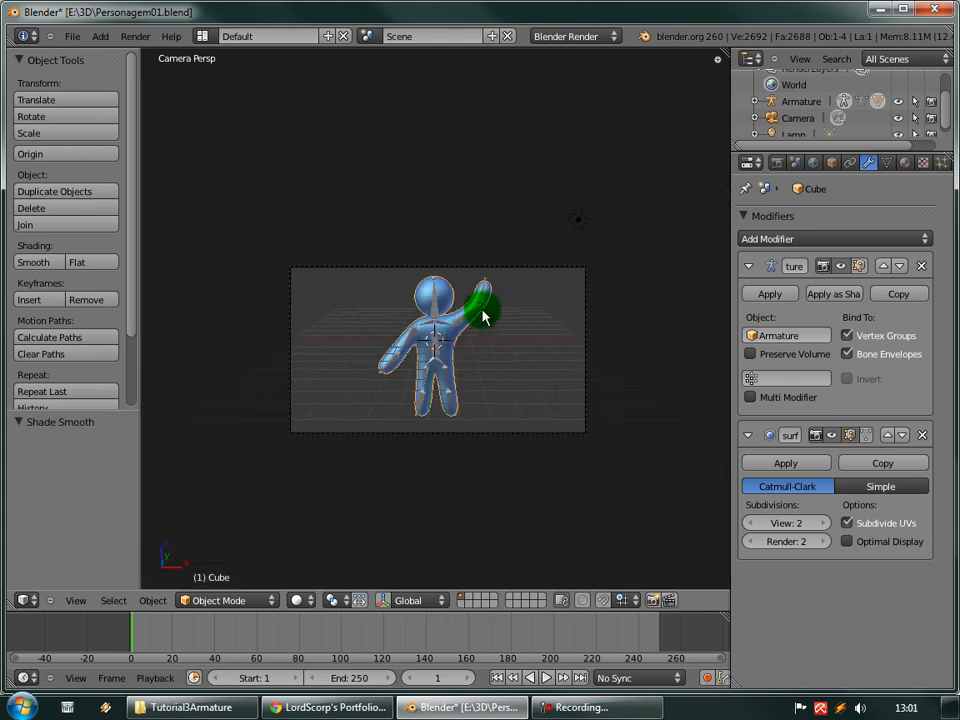
Try rotating the raised upper arm, head and thigh bones to test how the smoothed mesh deforms.
right_click(483, 303)
scroll(561, 386, up, 7)
key(r)
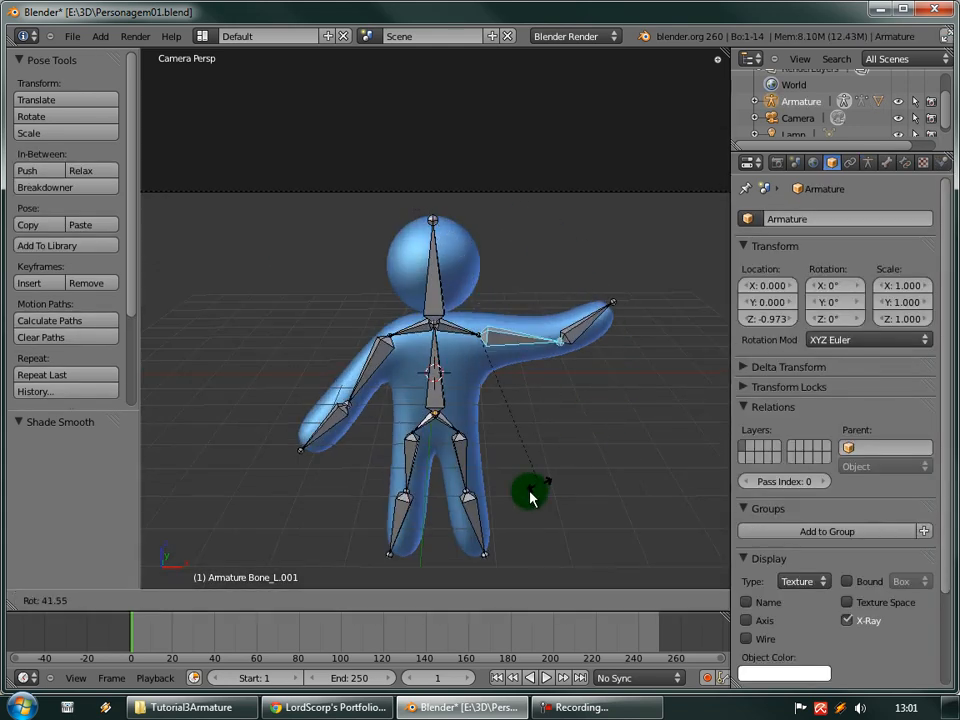
click(529, 328)
right_click(428, 292)
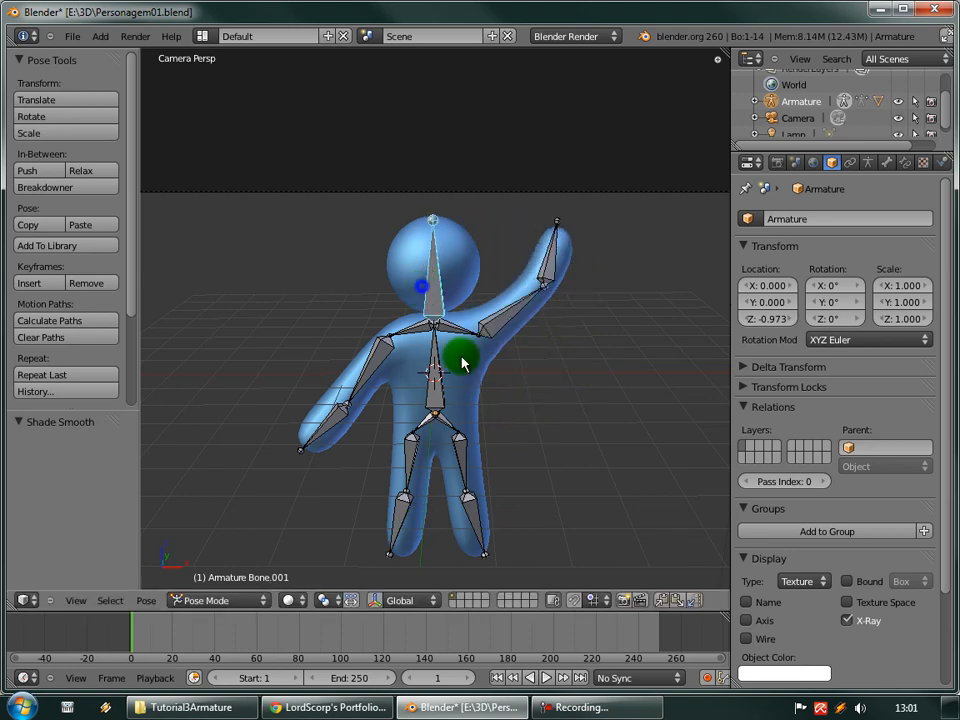
key(r)
right_click(470, 447)
right_click(411, 452)
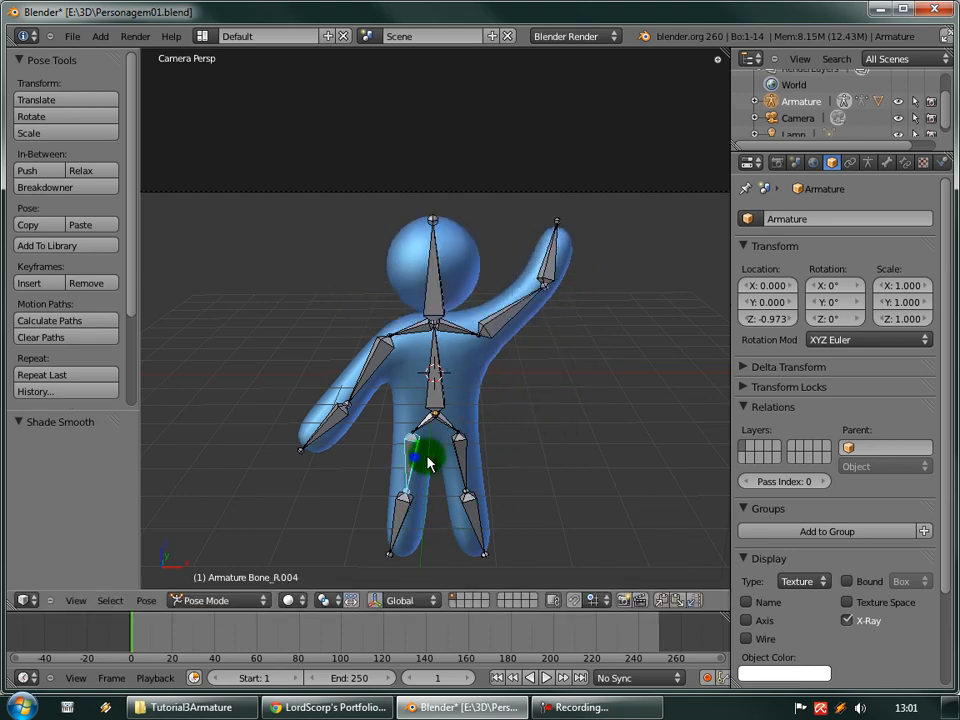
key(r)
right_click(529, 482)
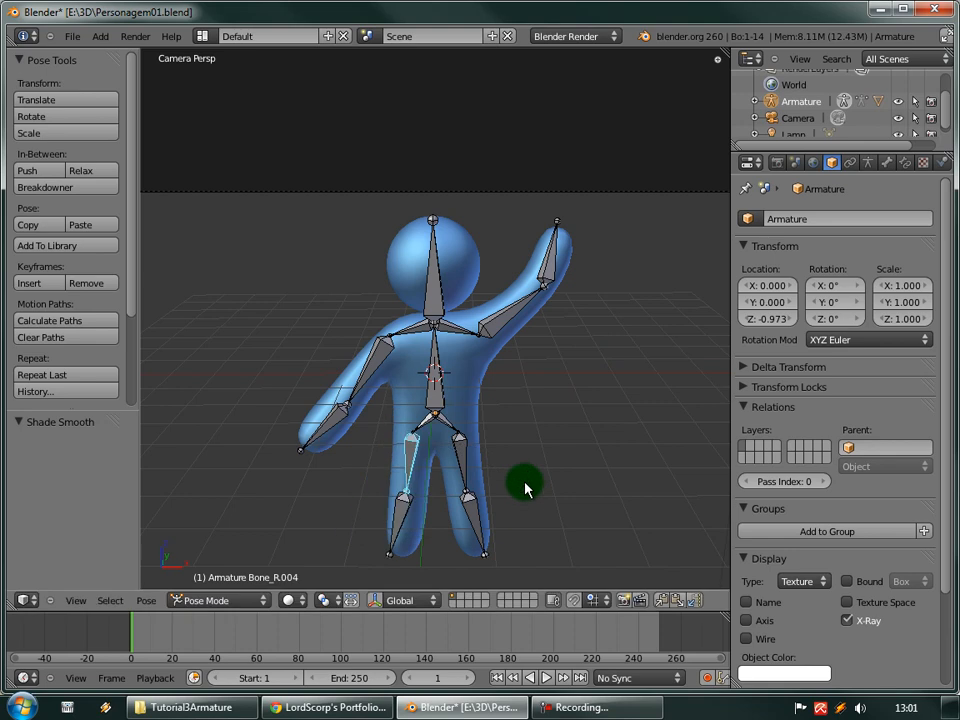
Render the posed character from the camera to check the lighting, and close the render.
key(F12)
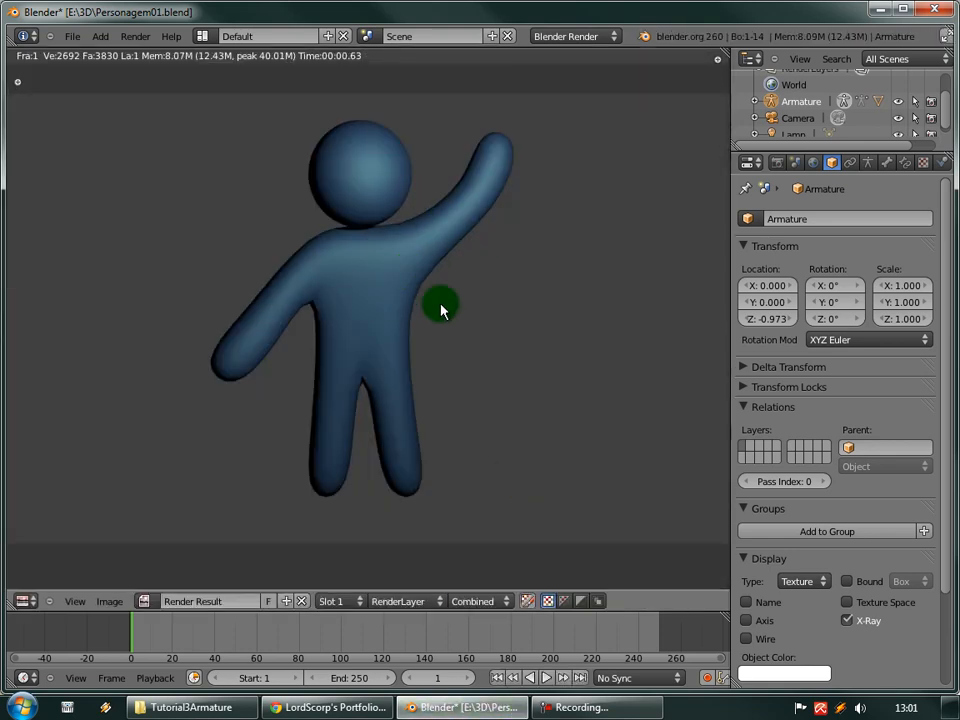
key(Escape)
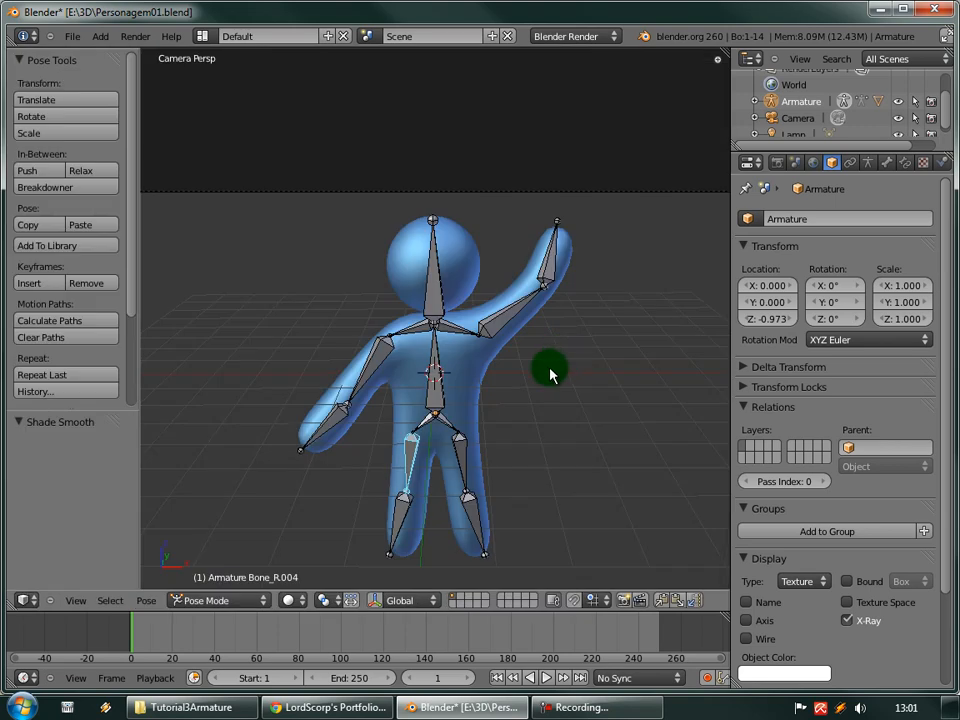
Select the lamp in the right side view and change its type from Point to Sun.
key(KP_3)
scroll(550, 373, down, 5)
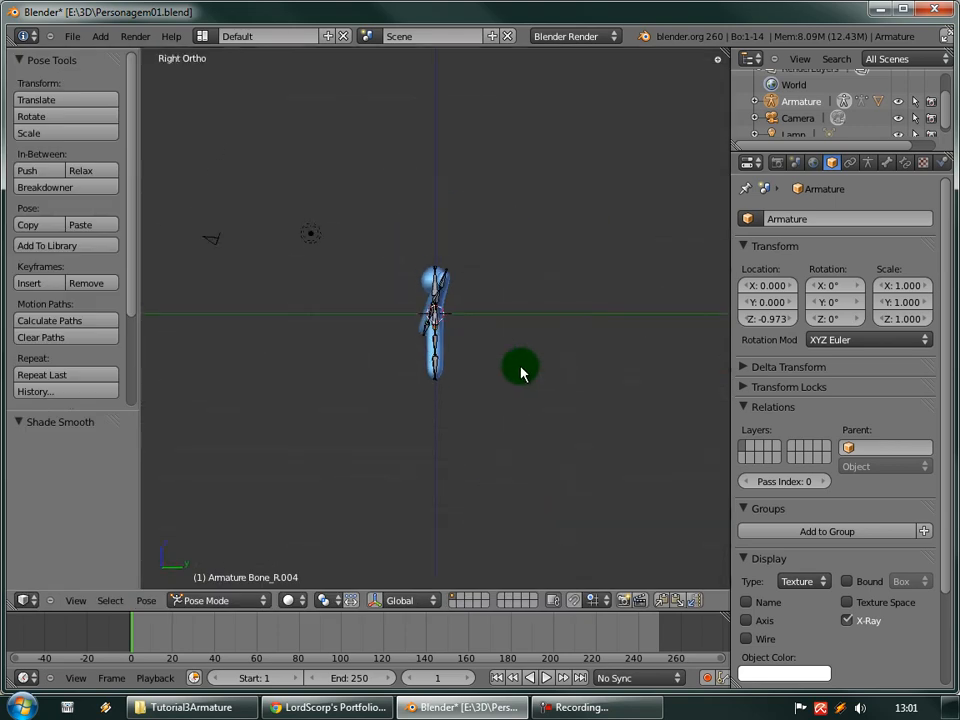
right_click(325, 243)
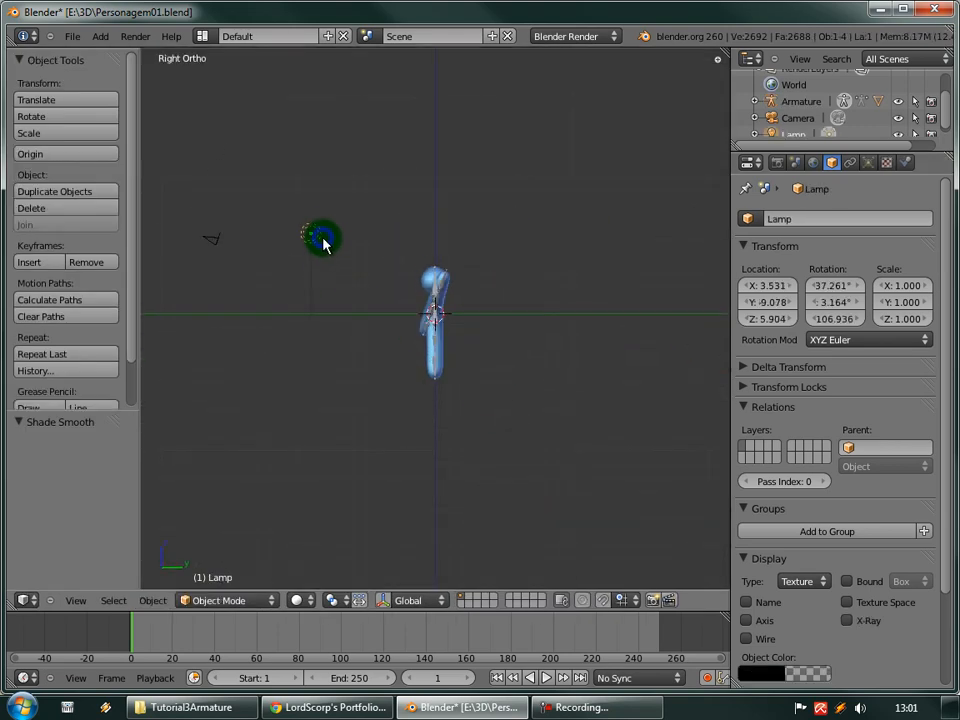
scroll(263, 213, up, 3)
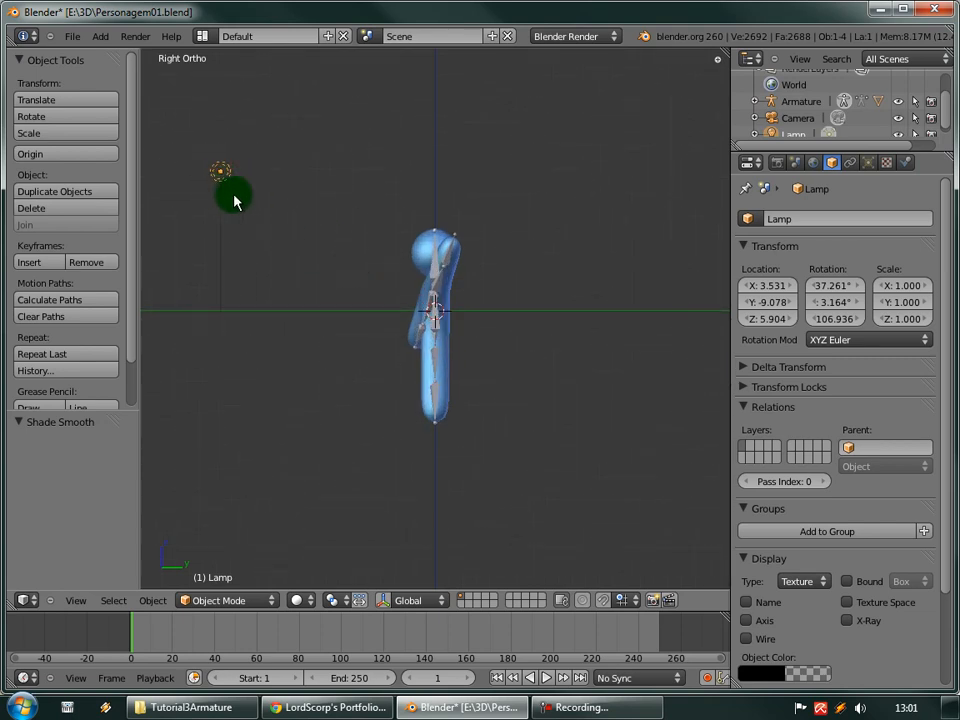
click(867, 164)
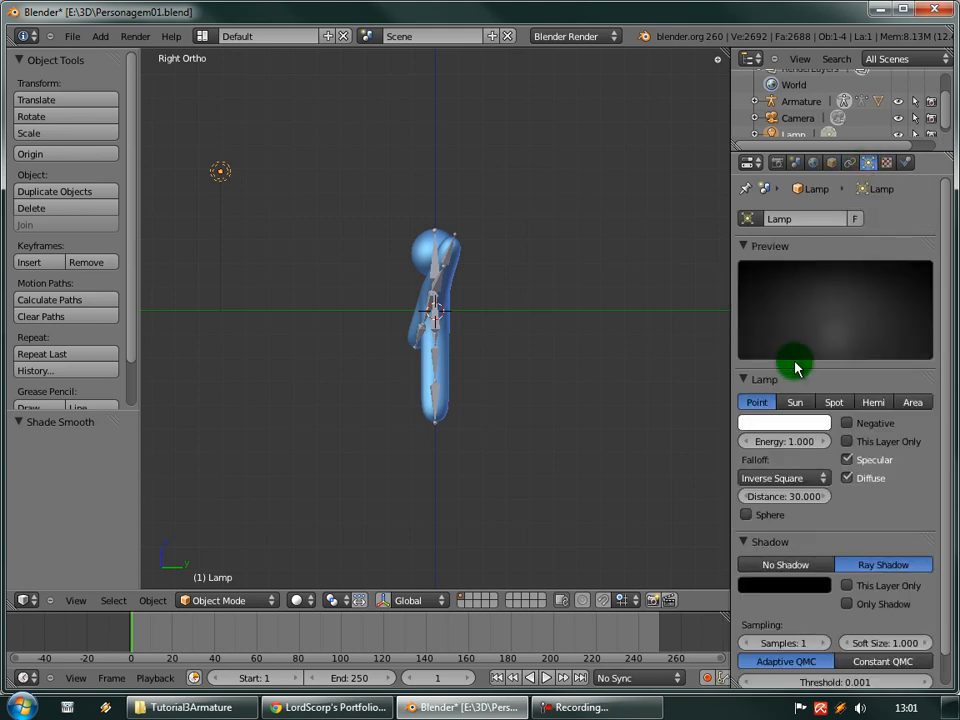
scroll(373, 244, down, 4)
scroll(398, 259, up, 4)
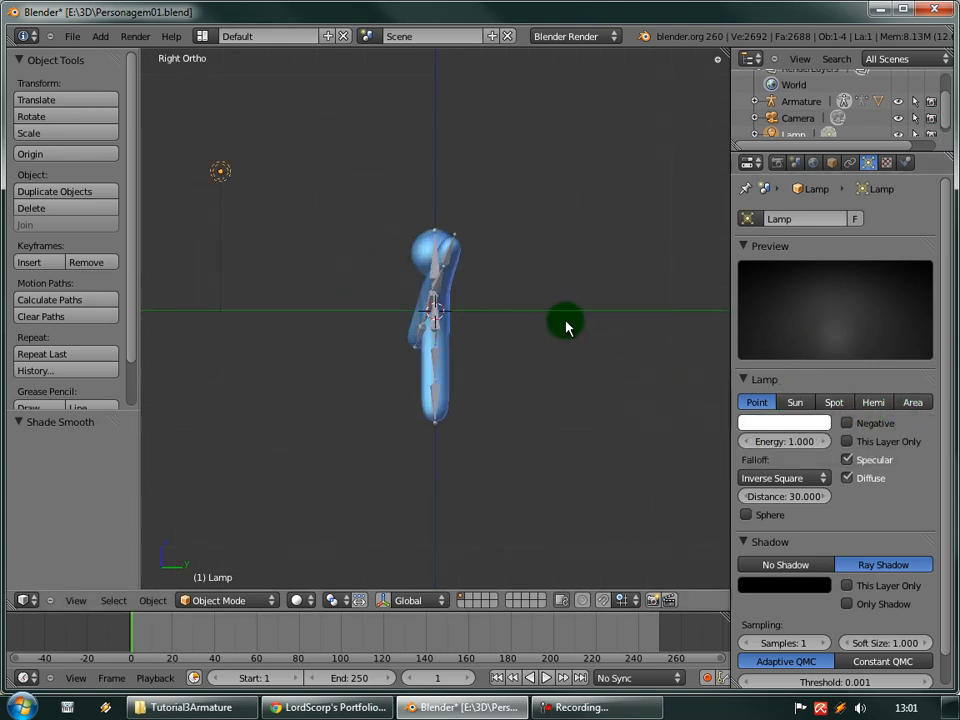
scroll(380, 303, down, 3)
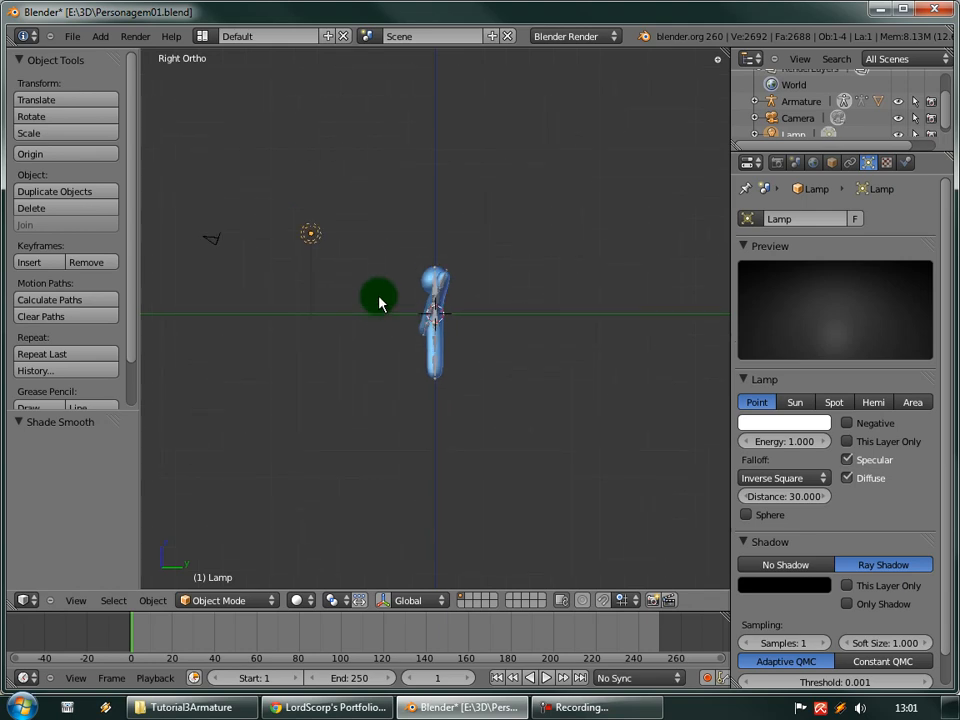
click(795, 402)
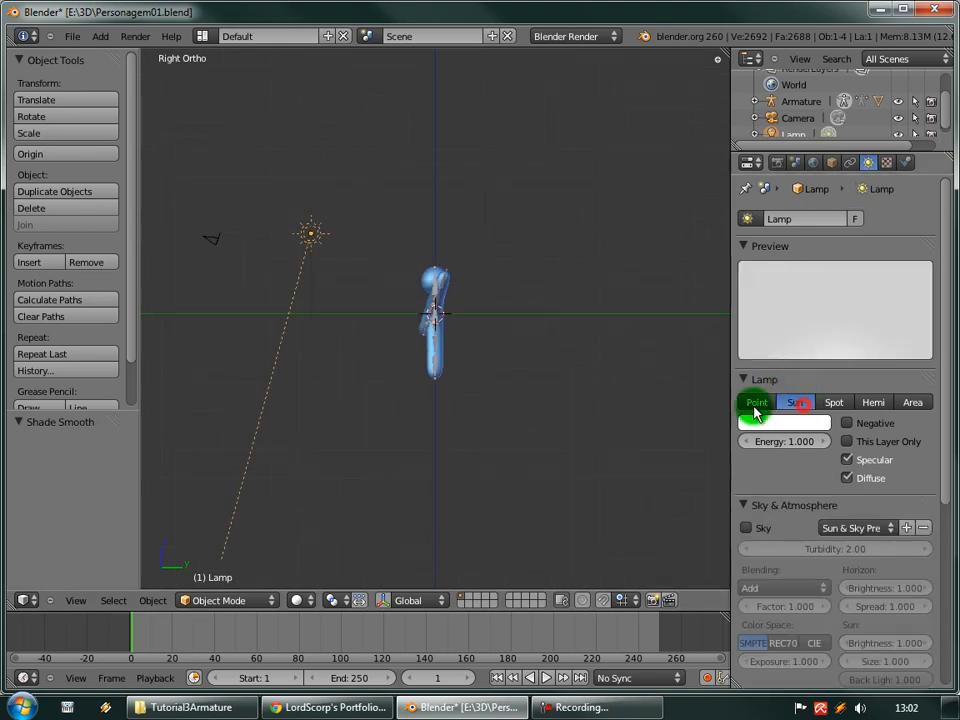
Aim the sun lamp at the character in the side view, rotating it about -54.5° and back about 11°.
key(r)
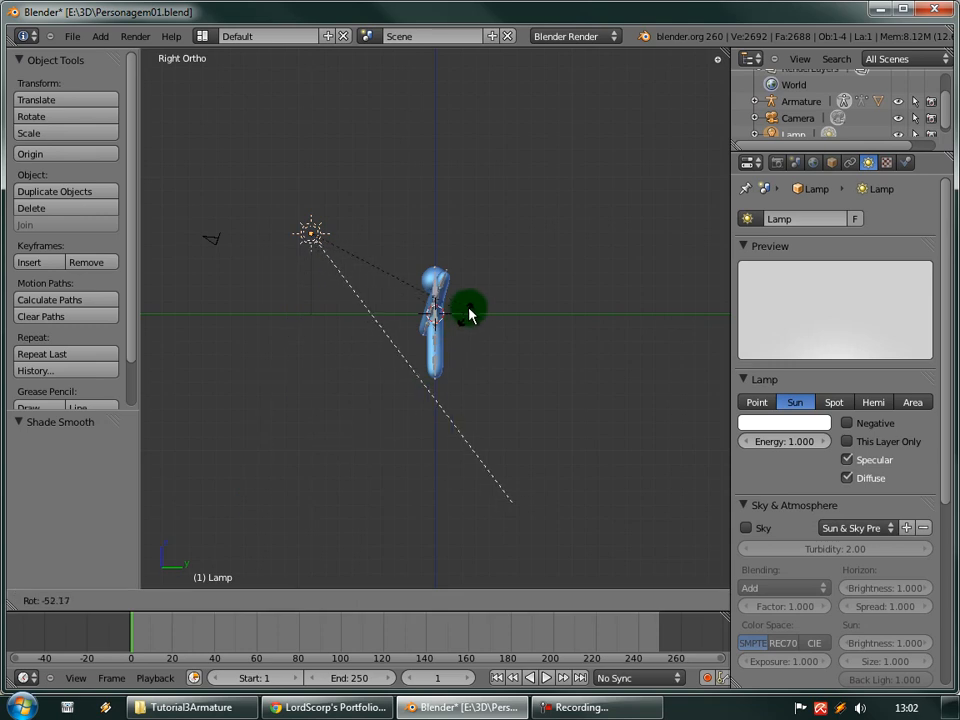
click(467, 311)
key(KP_7)
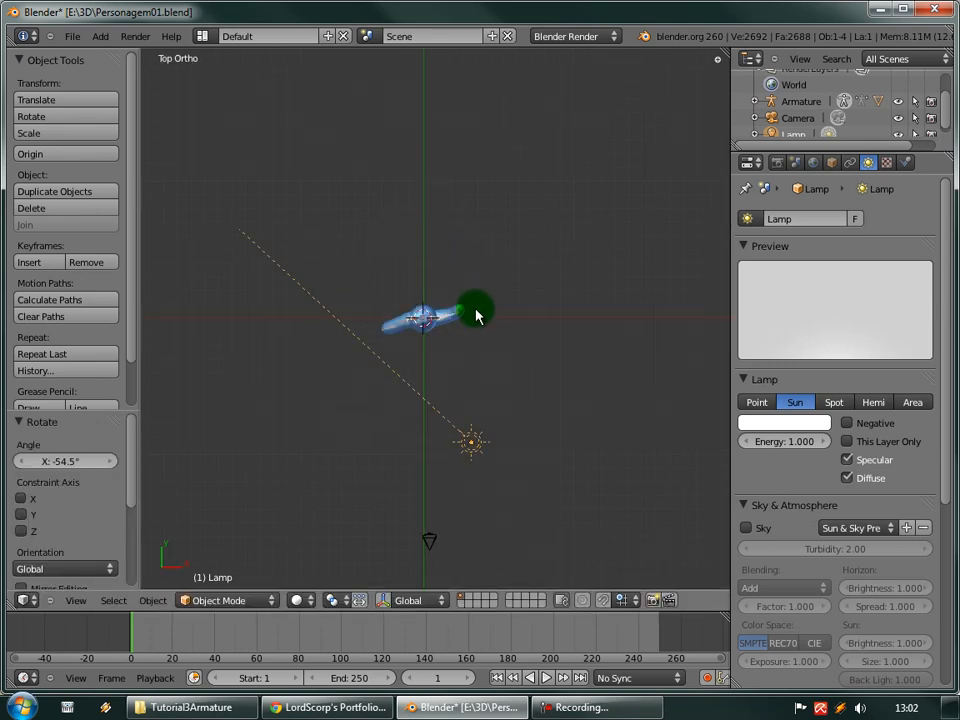
key(KP_3)
scroll(234, 204, up, 3)
shift+middle_drag(234, 204, 403, 313)
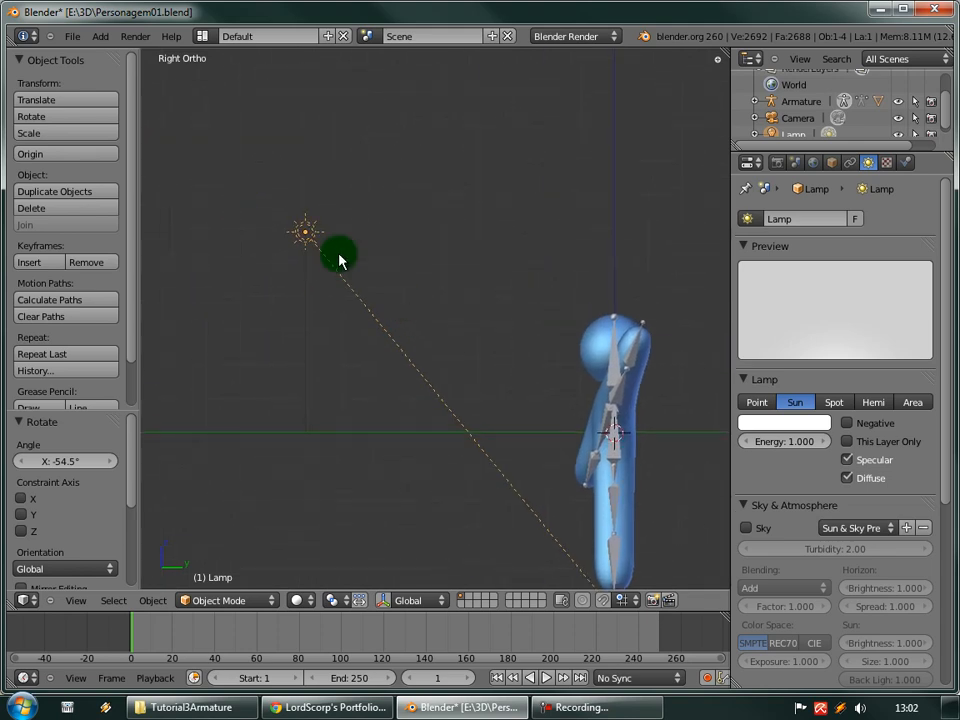
scroll(440, 277, down, 4)
key(r)
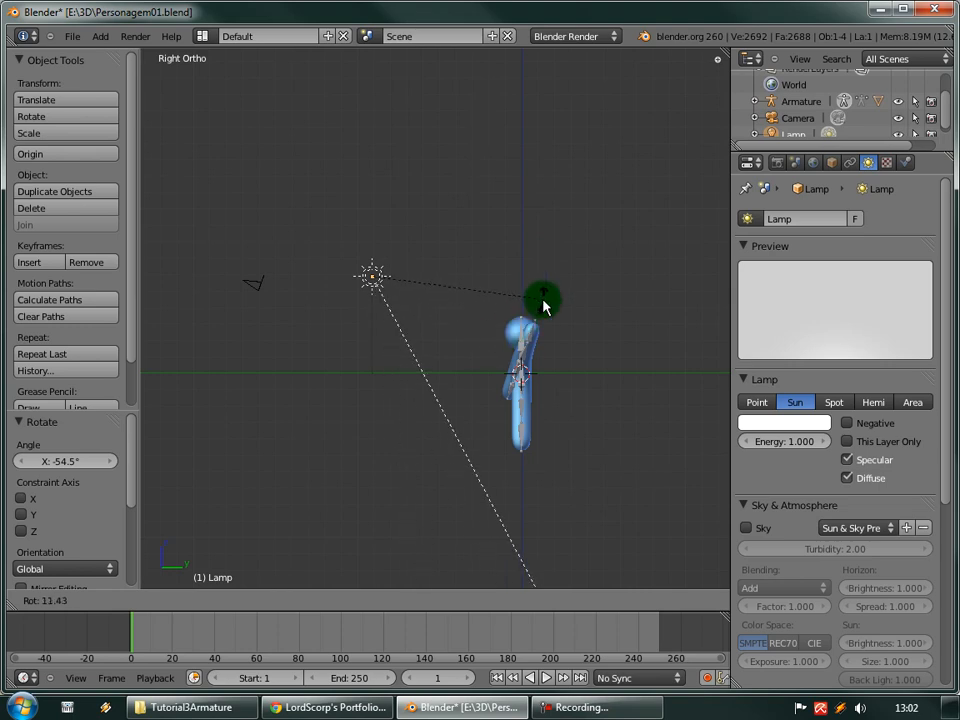
click(544, 304)
Move the sun lamp about -8.4 in Y and 7.4 in Z, and rotate it about 48° in the top view.
key(g)
click(400, 297)
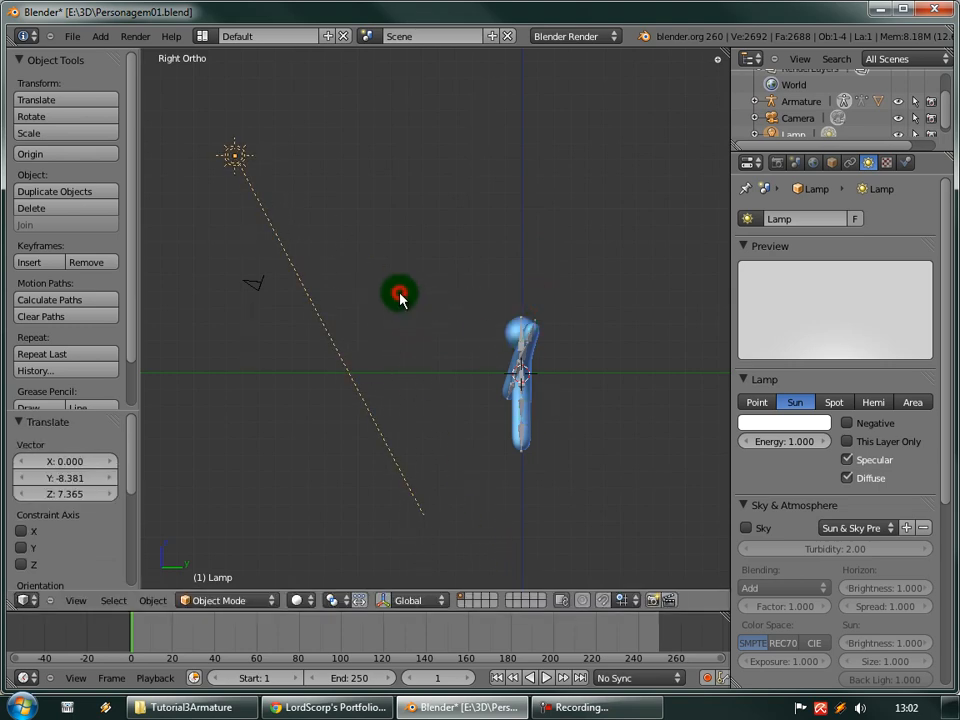
key(KP_7)
key(r)
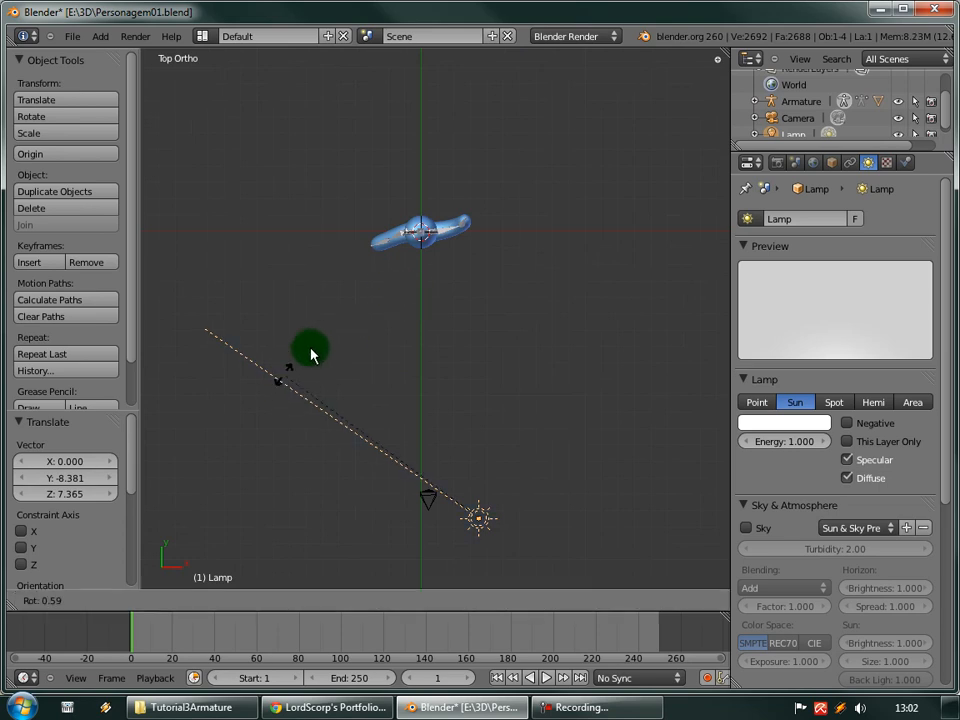
click(456, 311)
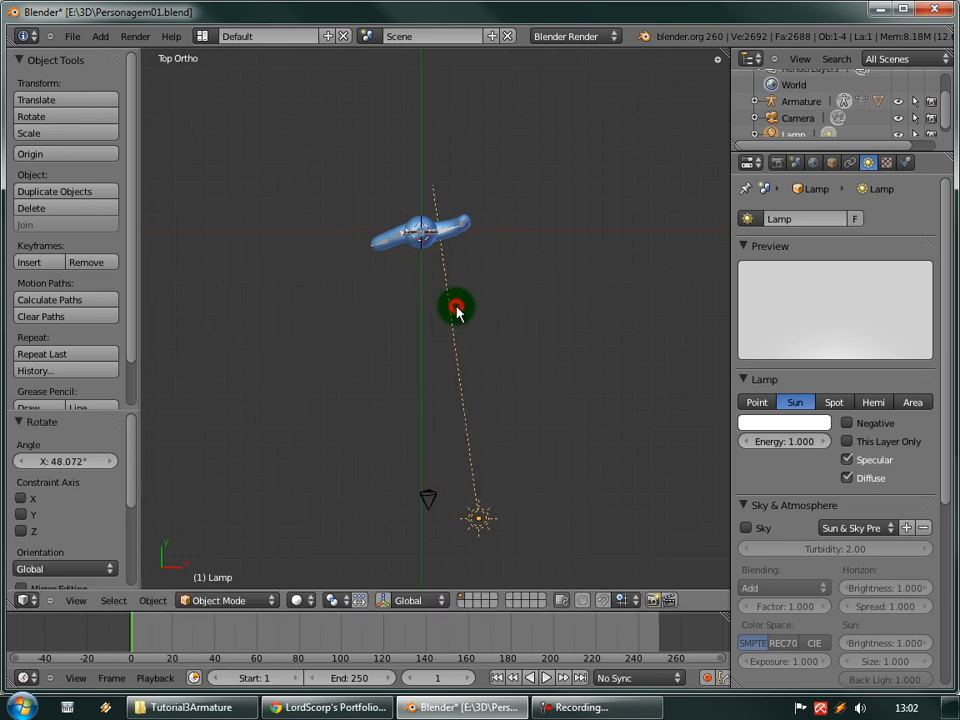
Tilt the sun lamp further toward the character in the side view and move it about 1.4 in Y and -3.8 in Z.
middle_drag(456, 311, 457, 314)
key(KP_3)
key(KP_7)
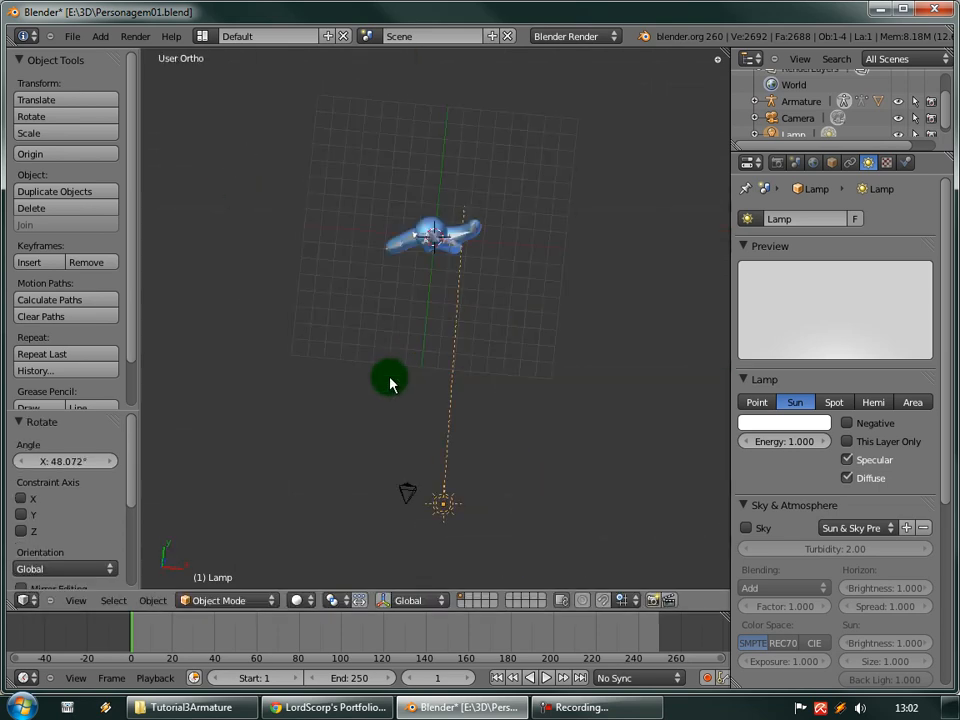
key(KP_3)
key(r)
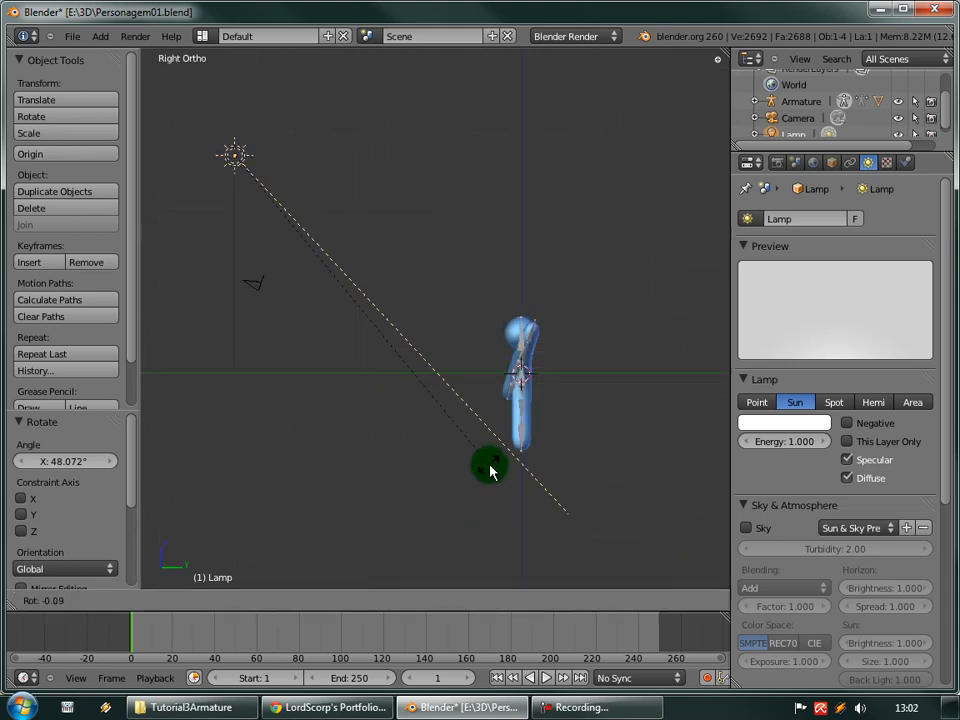
click(531, 407)
key(g)
click(499, 432)
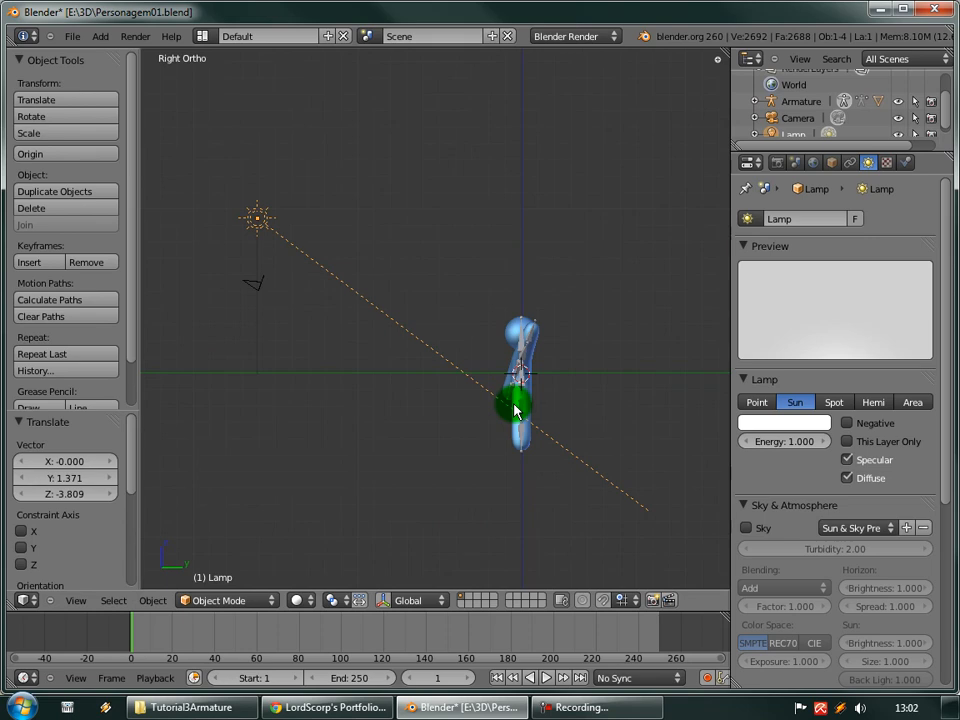
Render the character under the repositioned sun lamp and close the render.
key(F12)
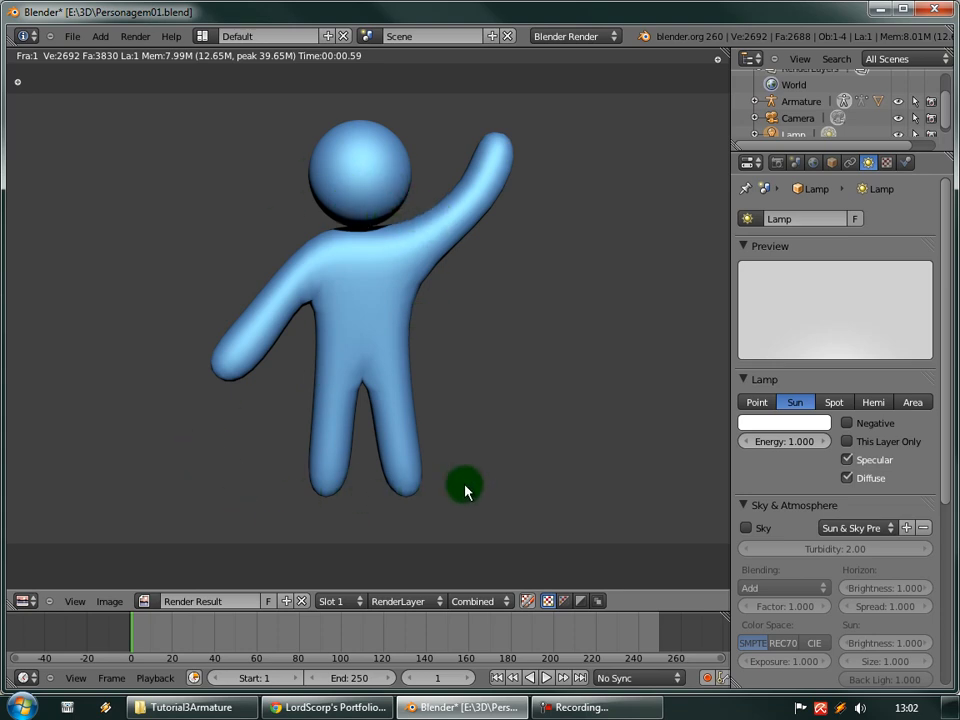
key(Escape)
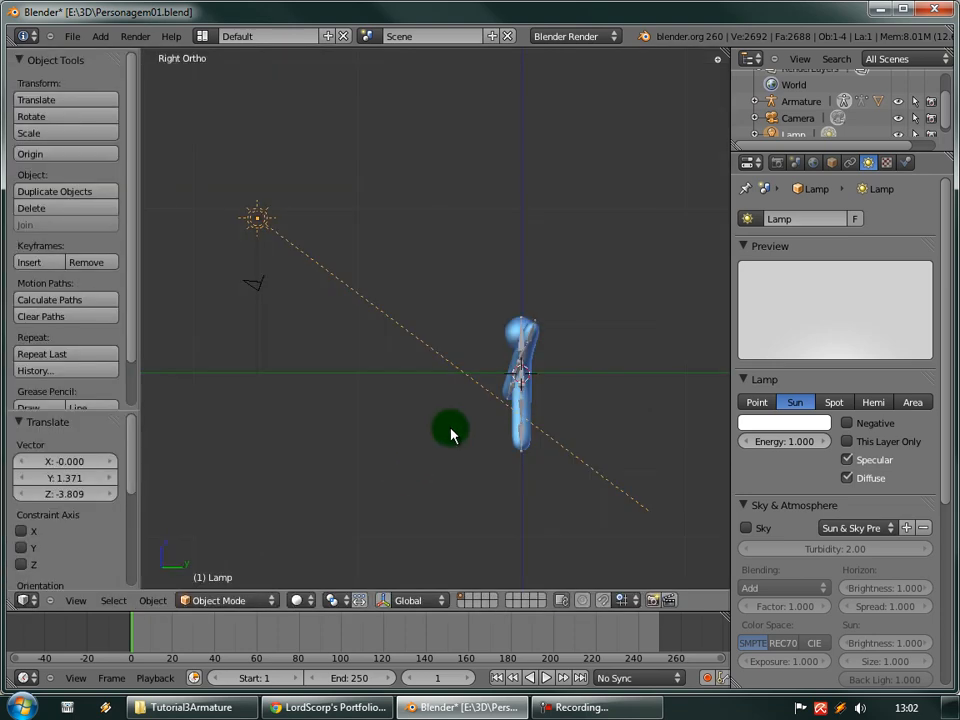
Deselect everything, add a plane mesh at the scene origin and show it in the front view.
key(a)
key(KP_7)
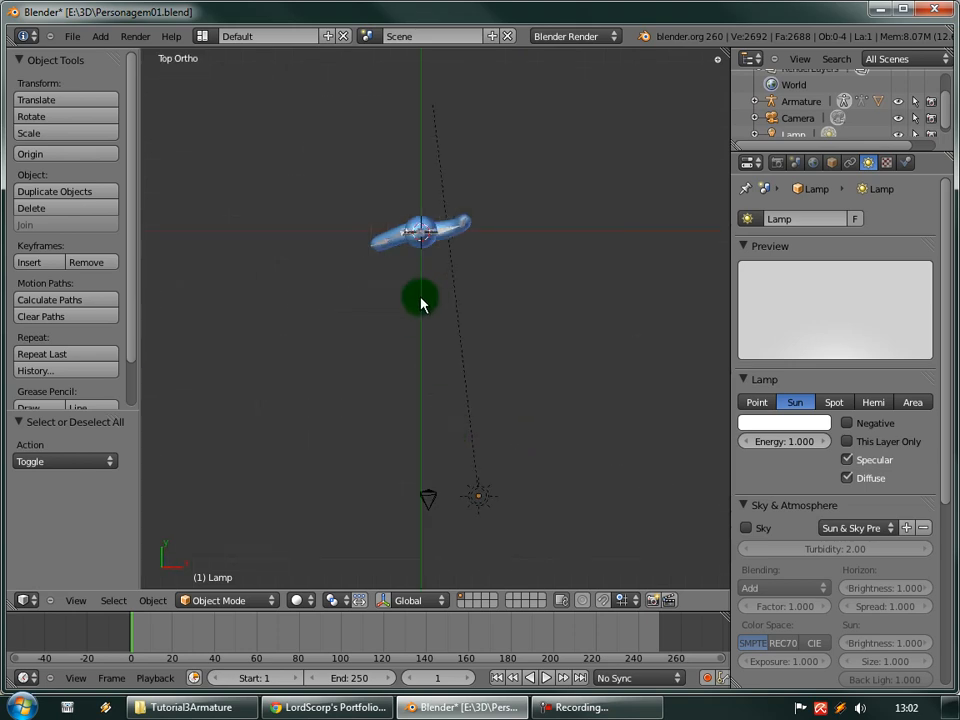
key(shift+a)
mouse_move(410, 215)
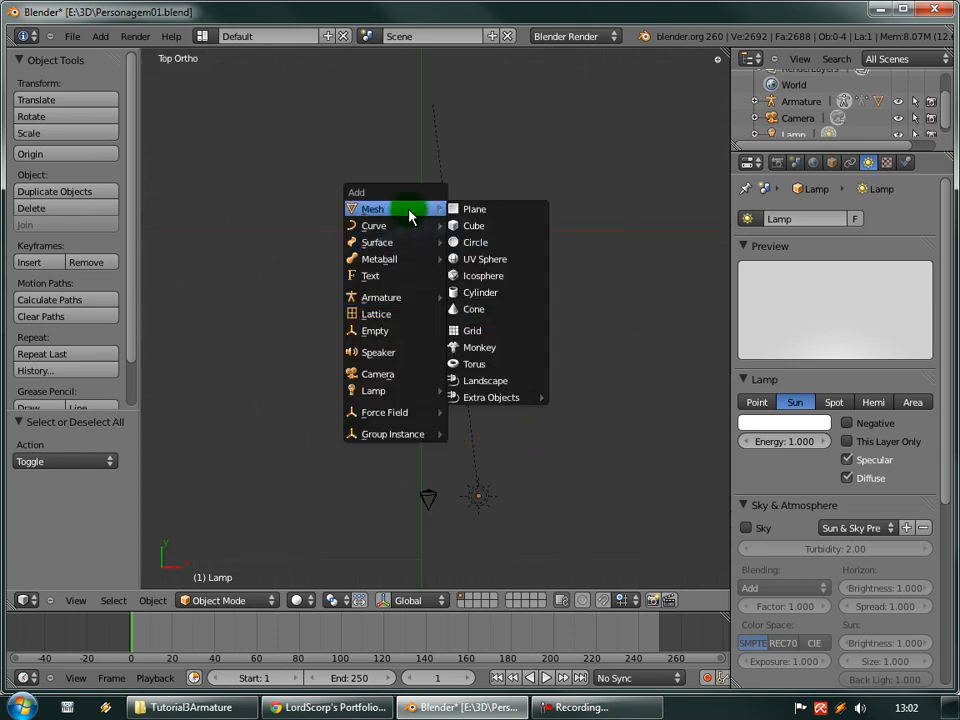
key(Escape)
key(shift+a)
mouse_move(358, 247)
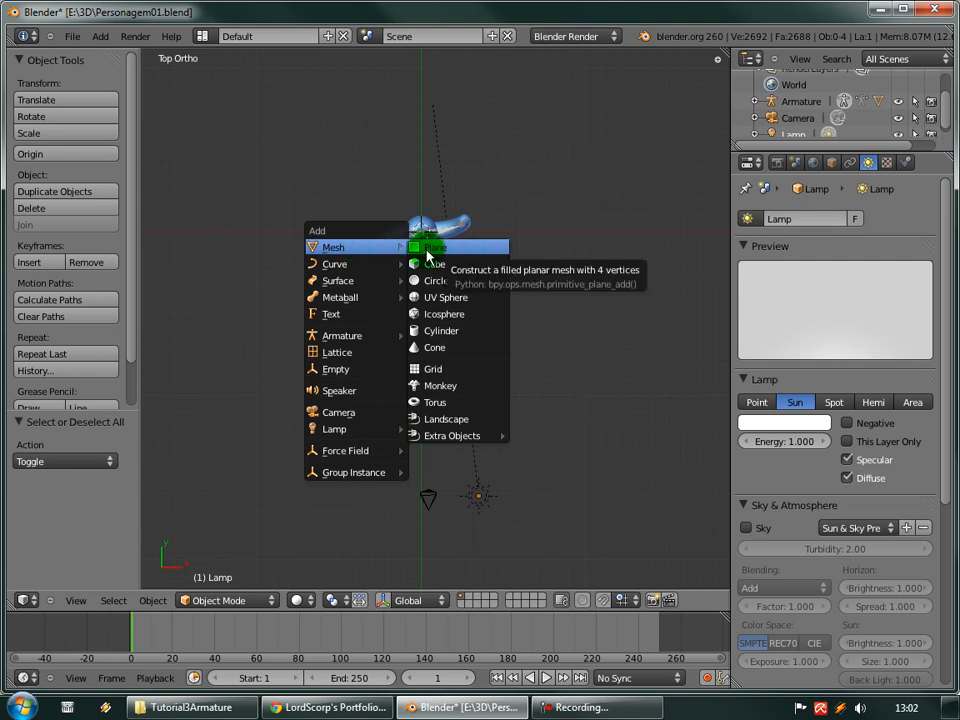
key(space)
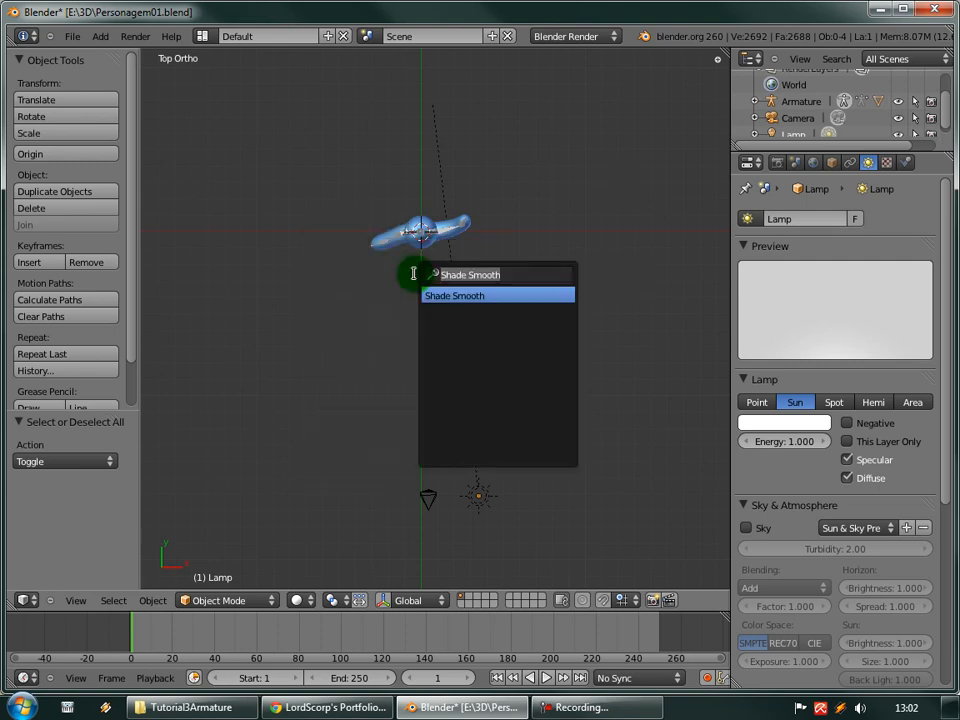
text(plane)
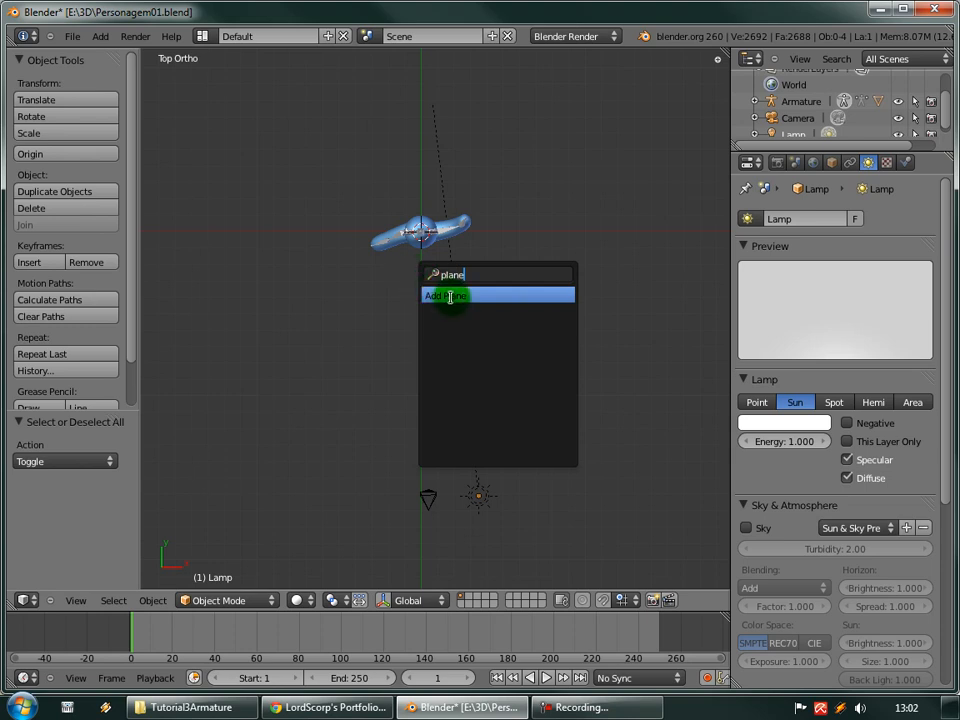
click(448, 294)
middle_drag(418, 343, 394, 200)
scroll(449, 300, up, 5)
key(KP_1)
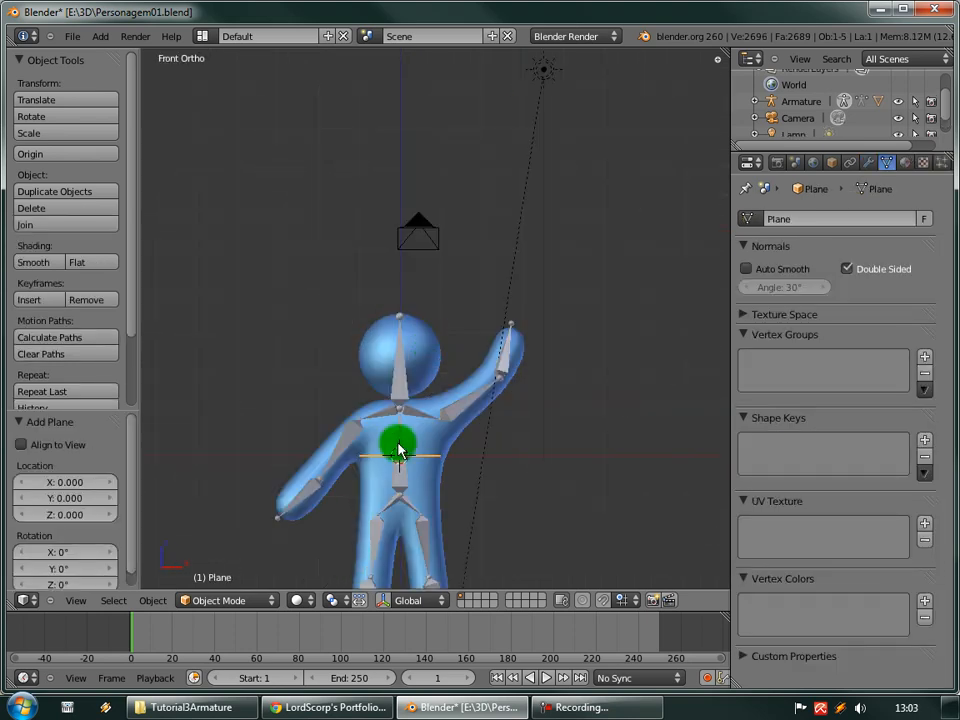
Move the plane about -4.78 in Z, down to the character's feet, in the front view.
scroll(401, 454, down, 4)
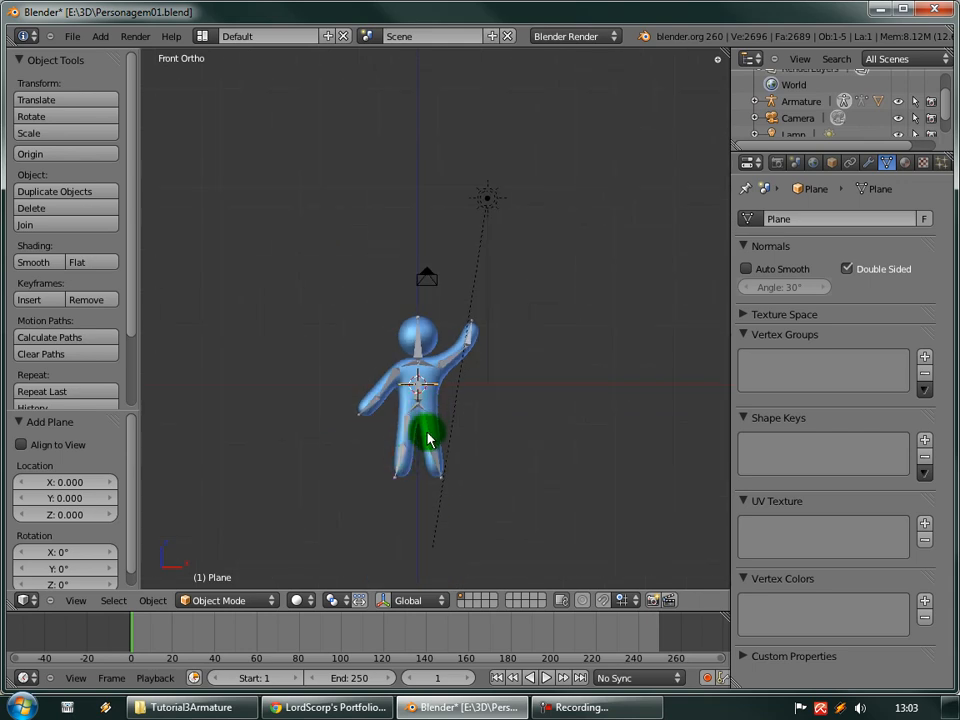
key(g)
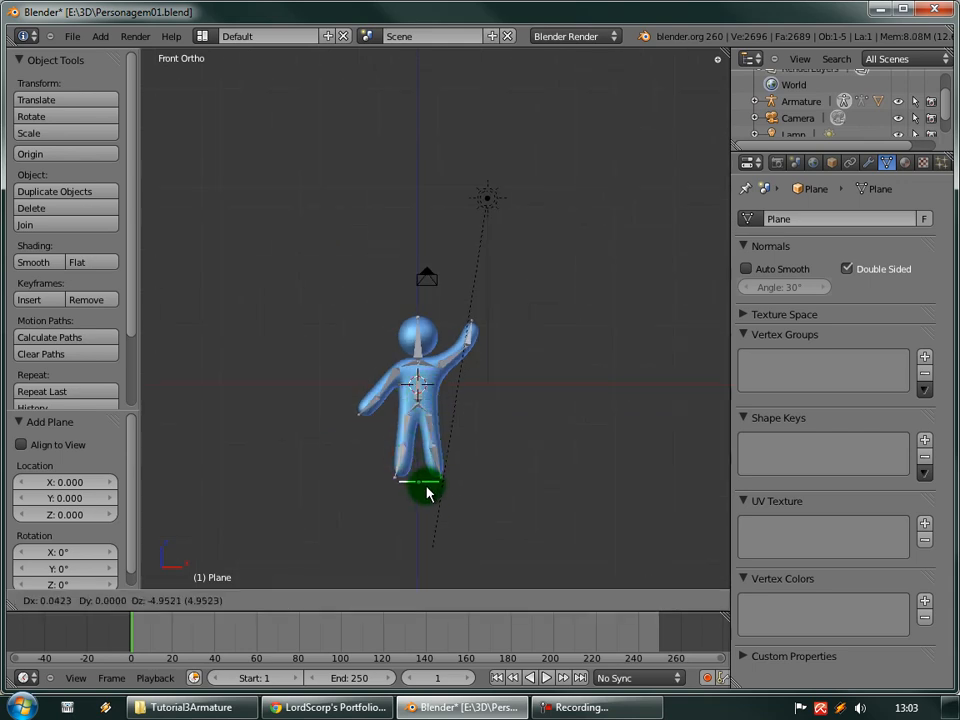
click(426, 488)
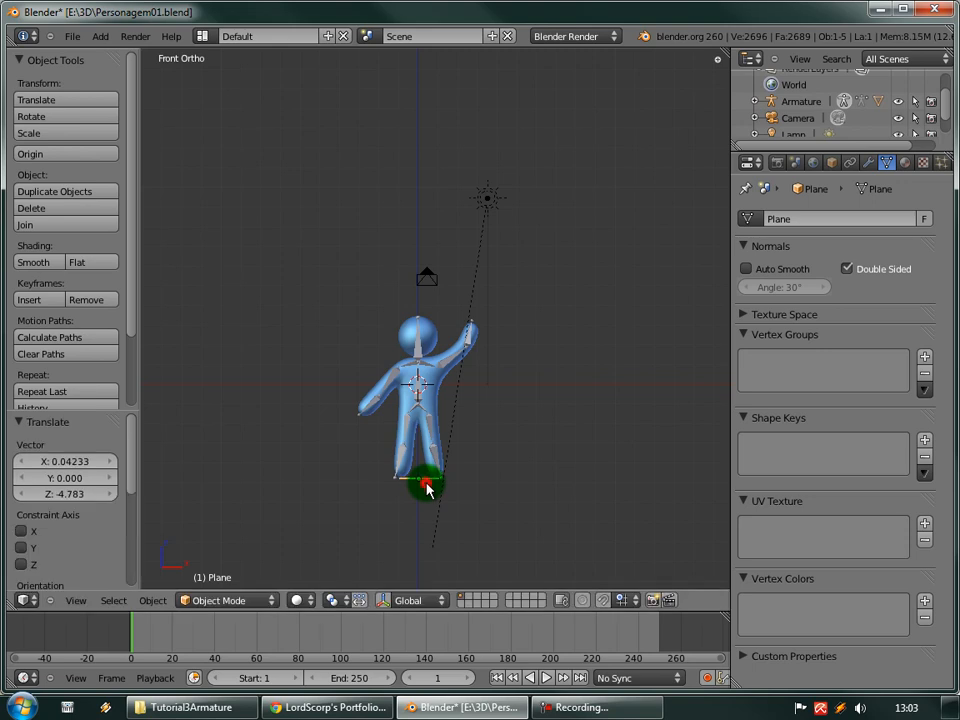
Scale the plane up by about 20.15 so it forms a wide floor under the character.
mouse_move(424, 435)
middle_down()
mouse_move(435, 448)
mouse_move(431, 425)
middle_up()
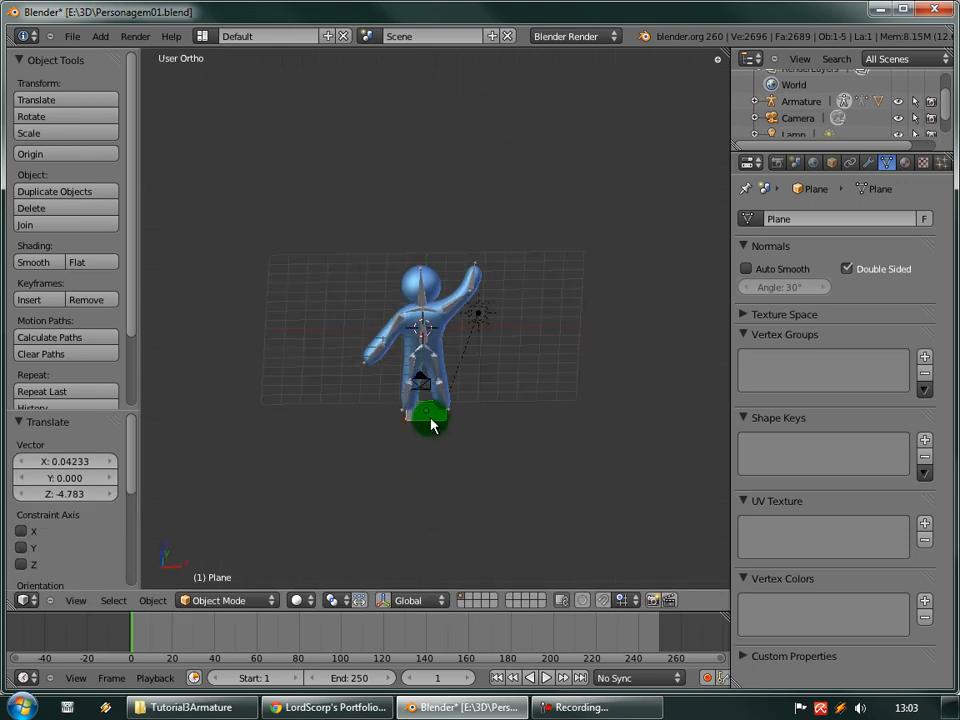
key(s)
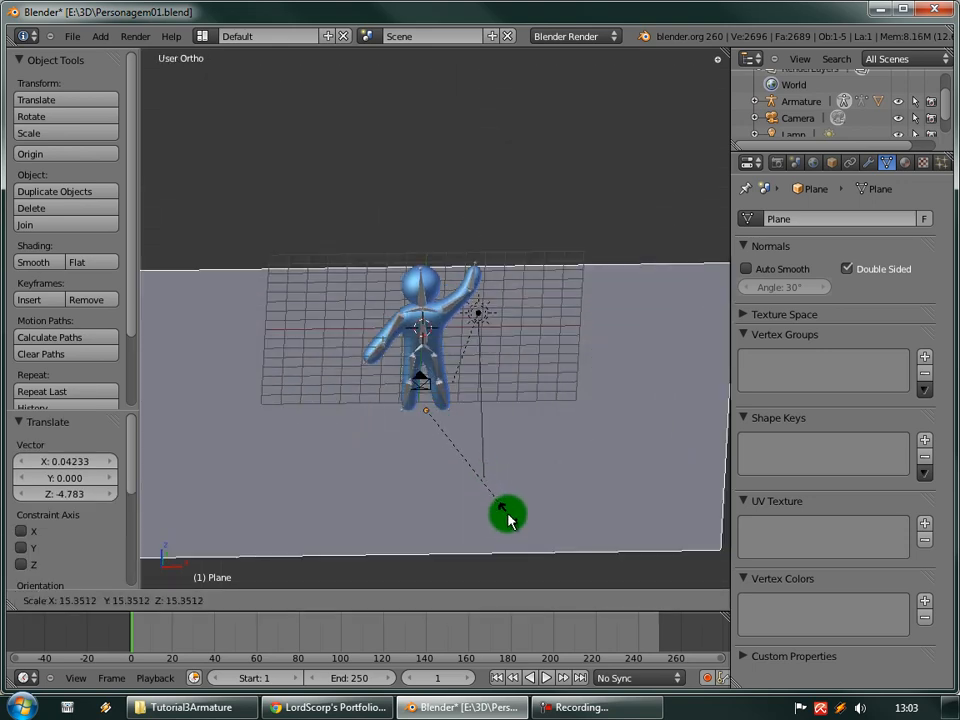
click(518, 555)
Render the character standing on the enlarged floor plane and close the render.
scroll(450, 465, down, 5)
middle_drag(450, 465, 409, 484)
scroll(409, 484, up, 5)
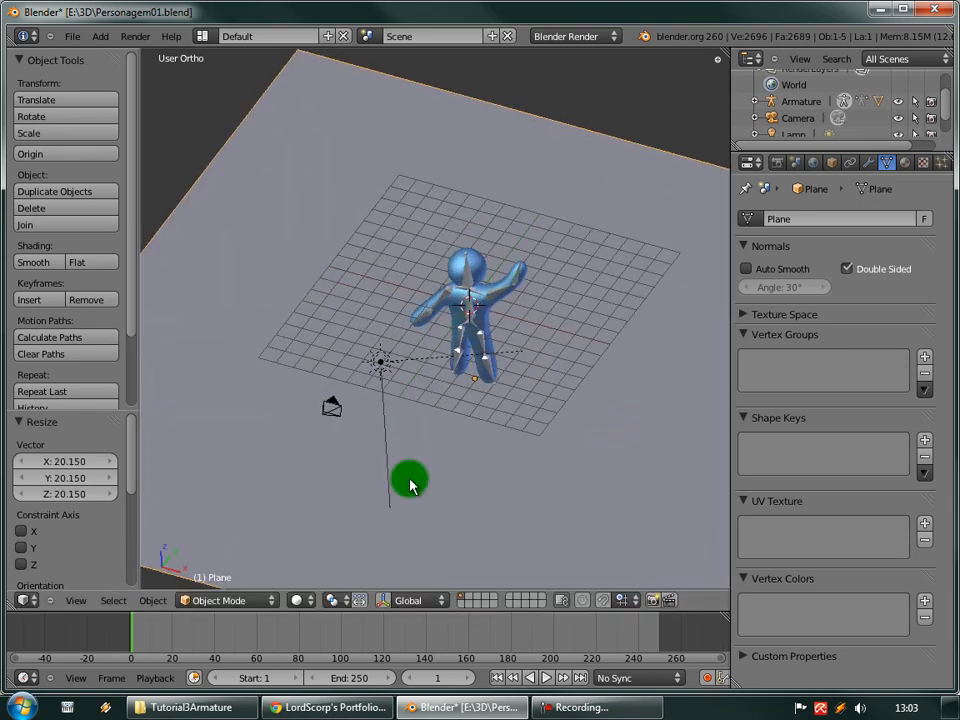
middle_drag(489, 242, 410, 360)
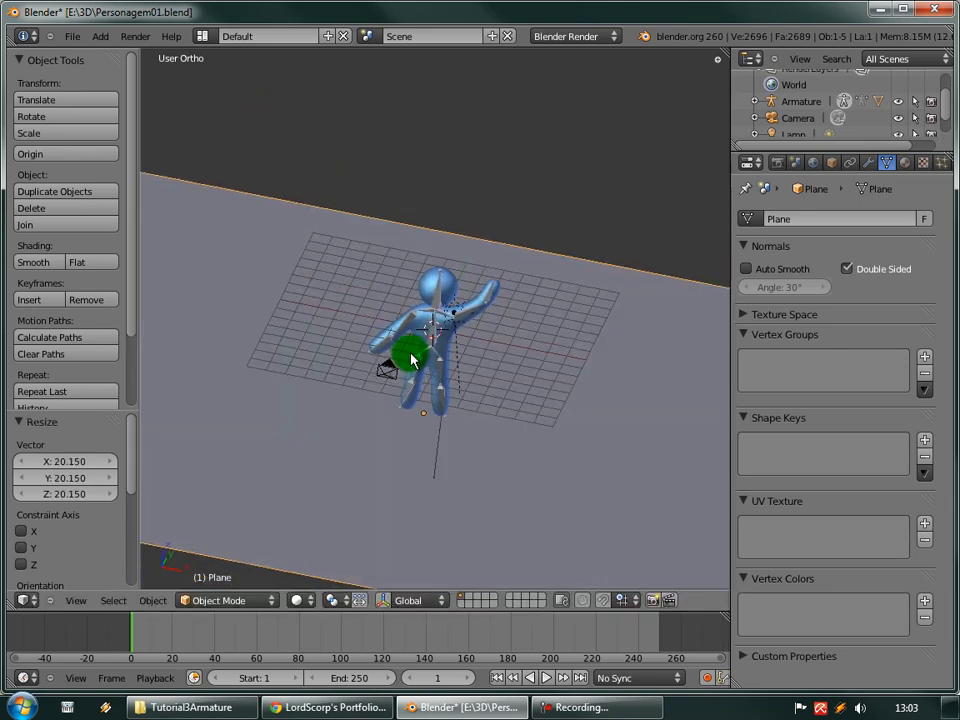
key(F12)
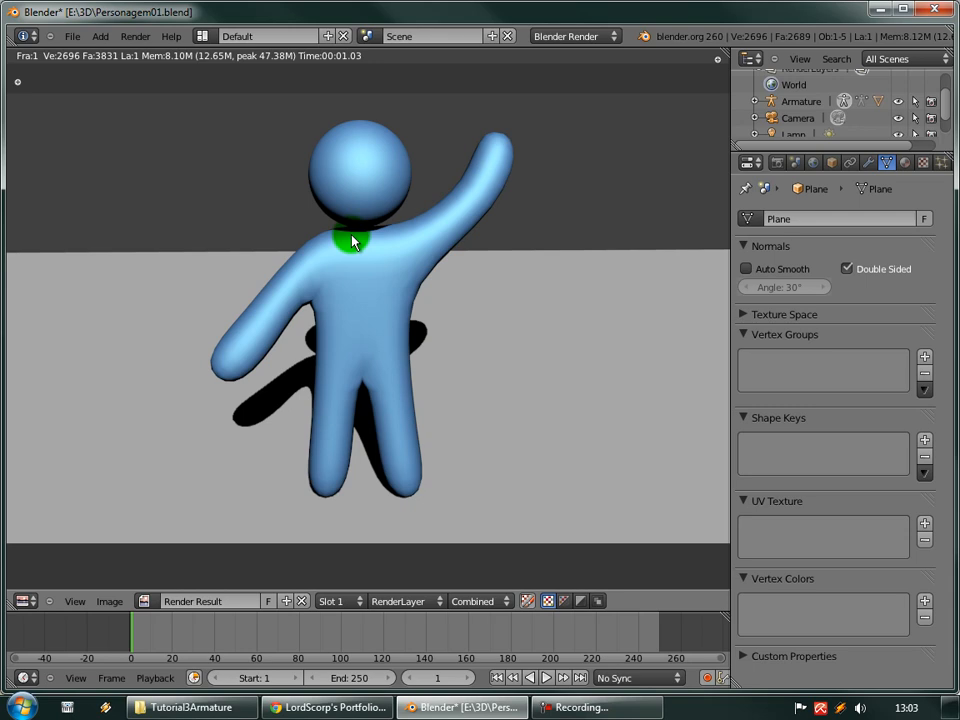
key(Escape)
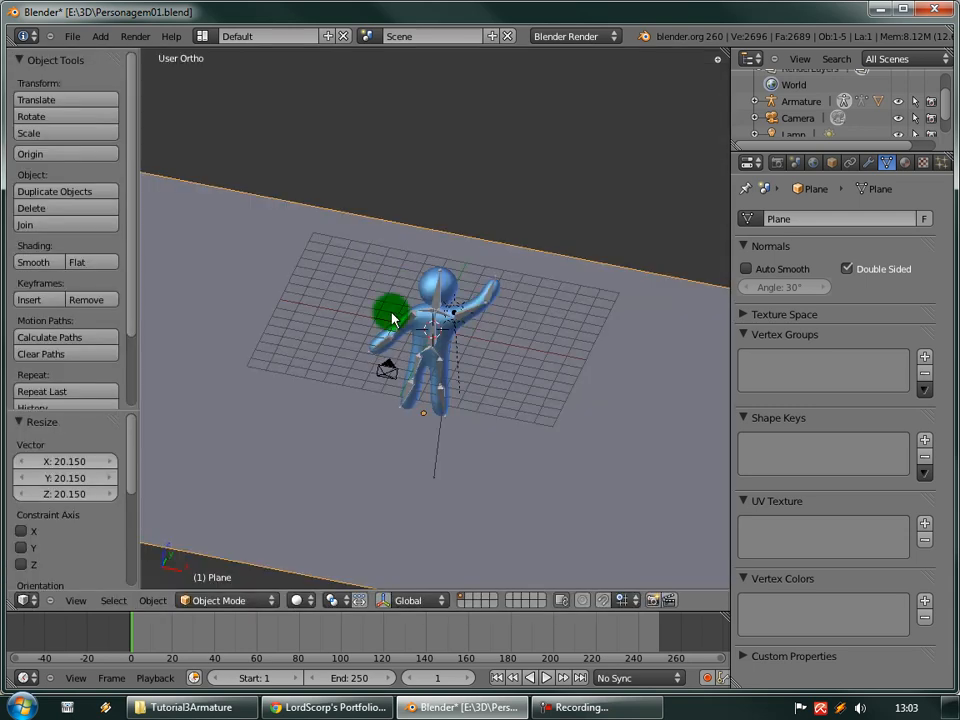
Select the armature's torso bone in Pose Mode and bring up the render settings to check the frame rate options.
middle_drag(444, 365, 493, 363)
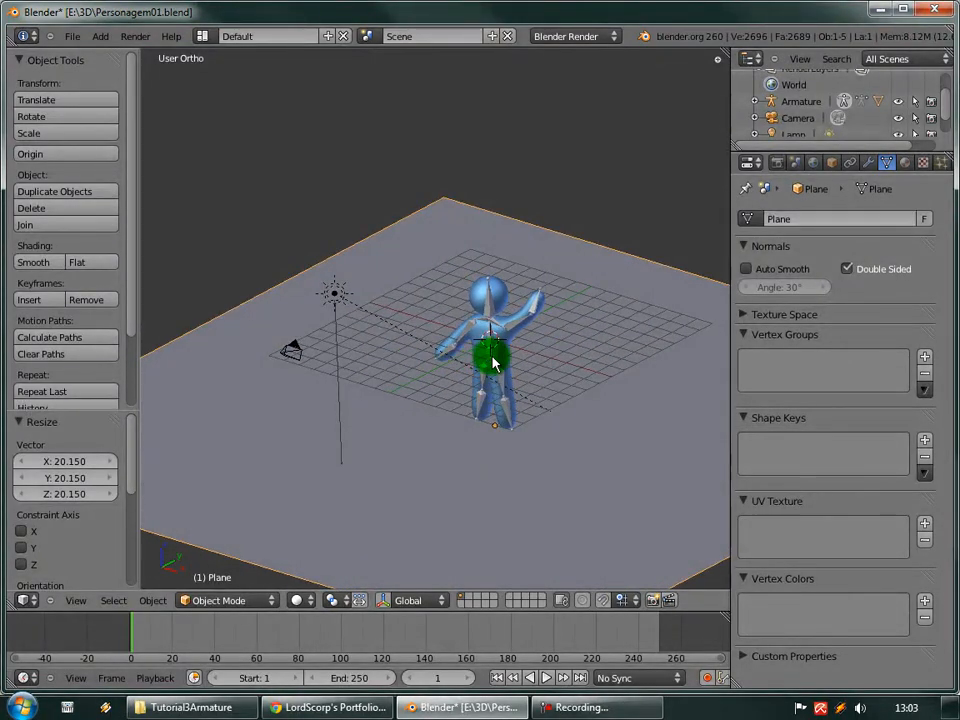
right_click(493, 363)
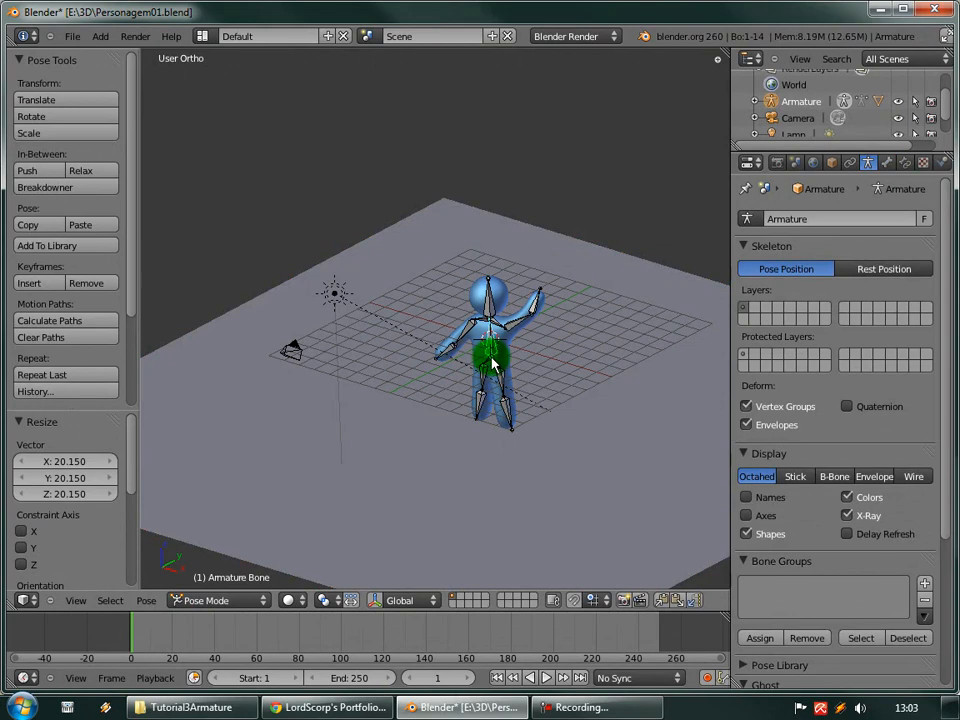
scroll(482, 375, up, 2)
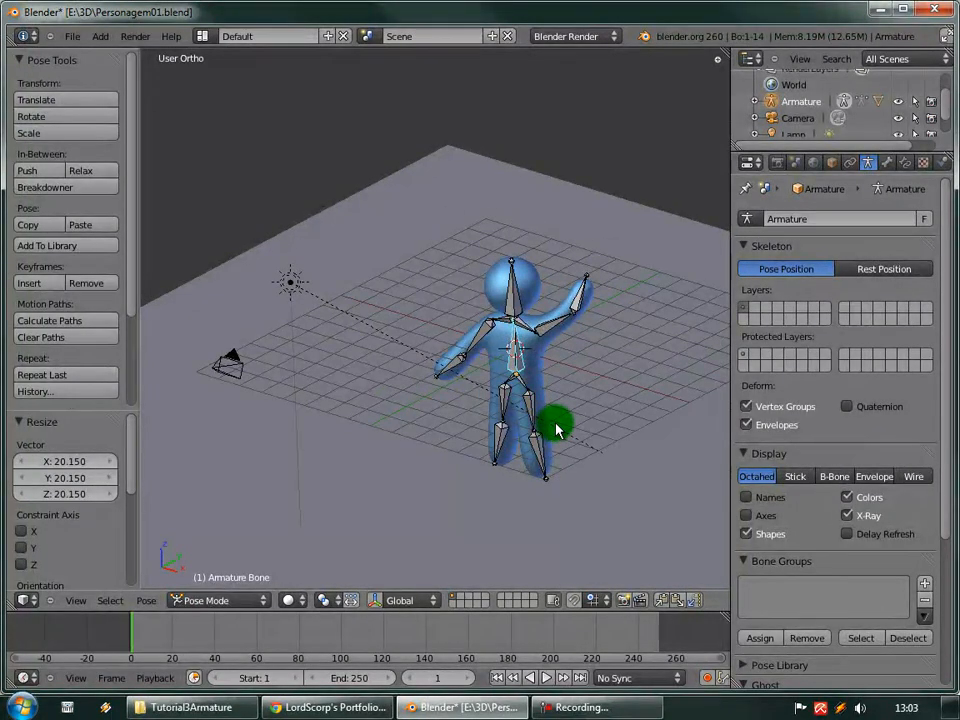
shift+middle_drag(557, 430, 495, 364)
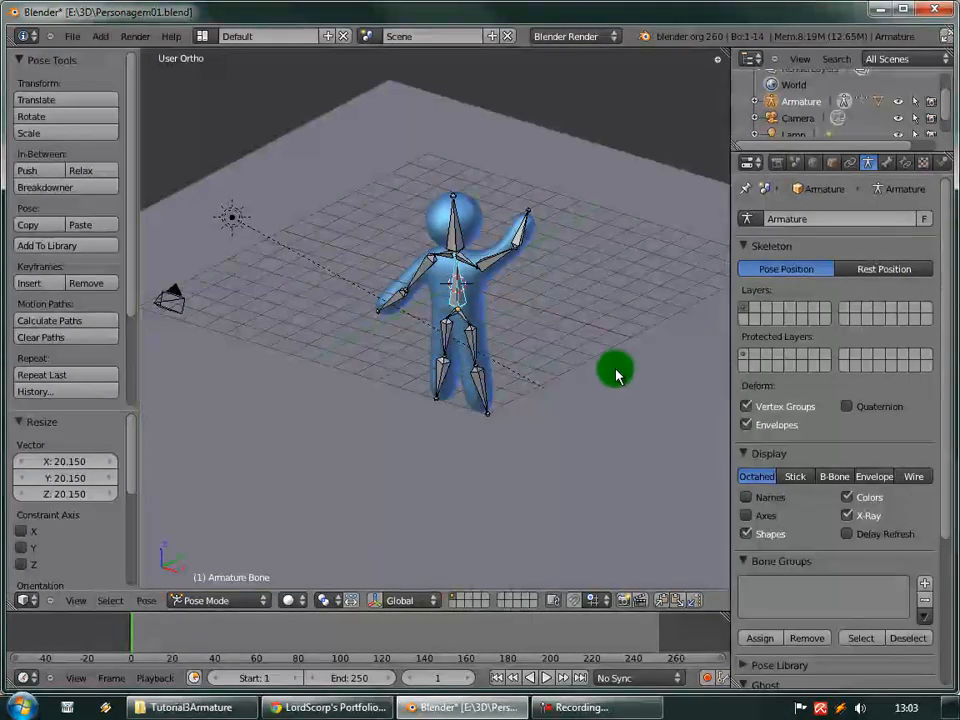
click(778, 162)
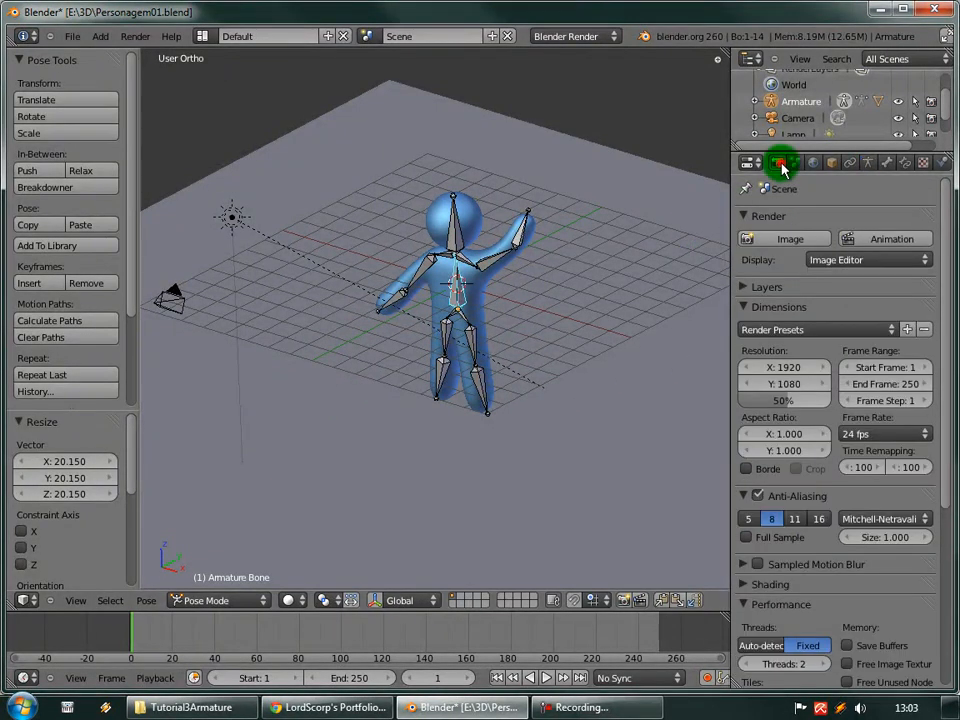
click(870, 437)
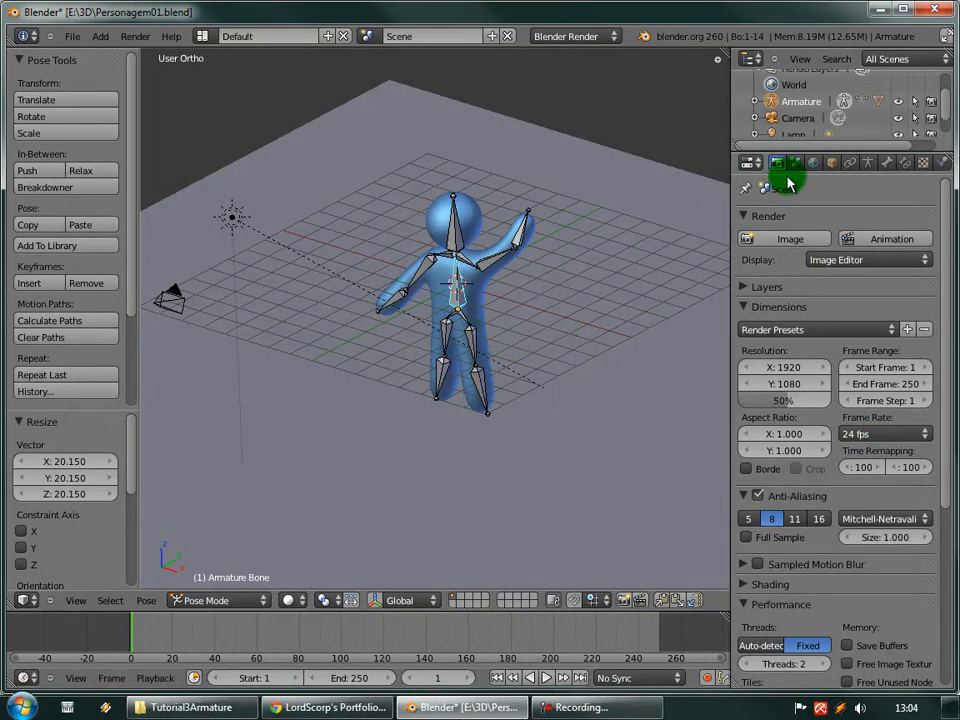
Try clearing the rotation of all the armature's bones in the front view, and undo it.
middle_drag(530, 321, 513, 345)
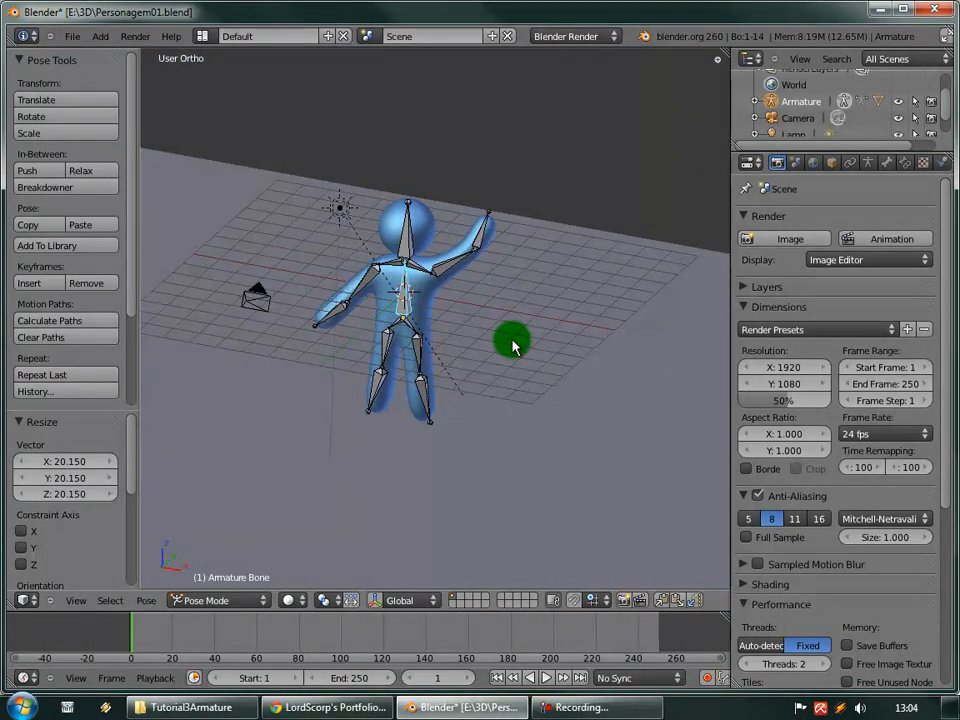
key(KP_1)
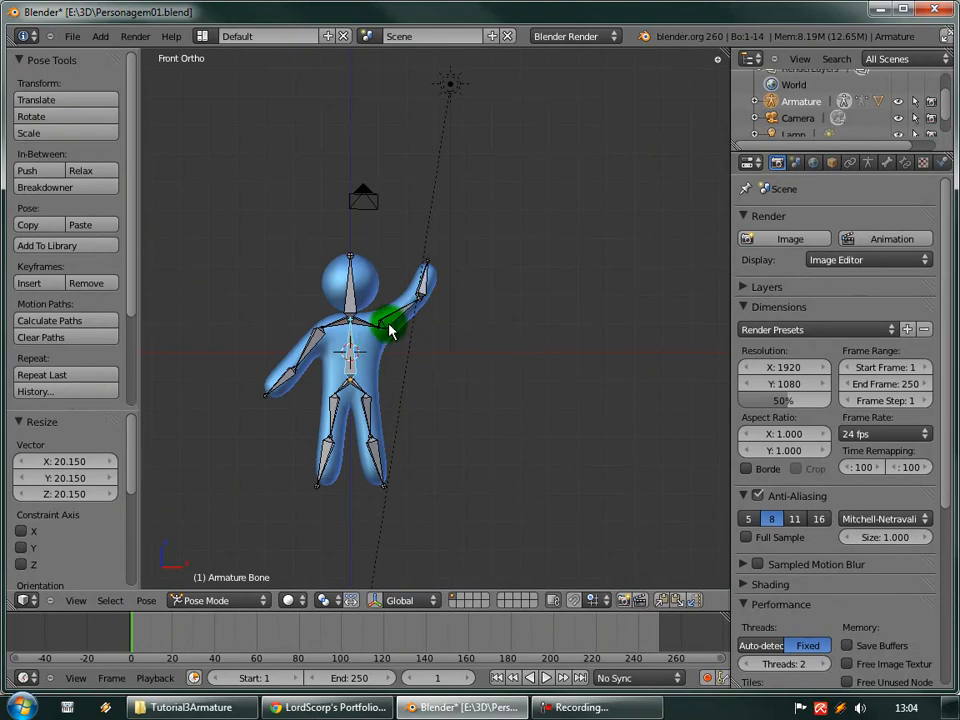
key(a)
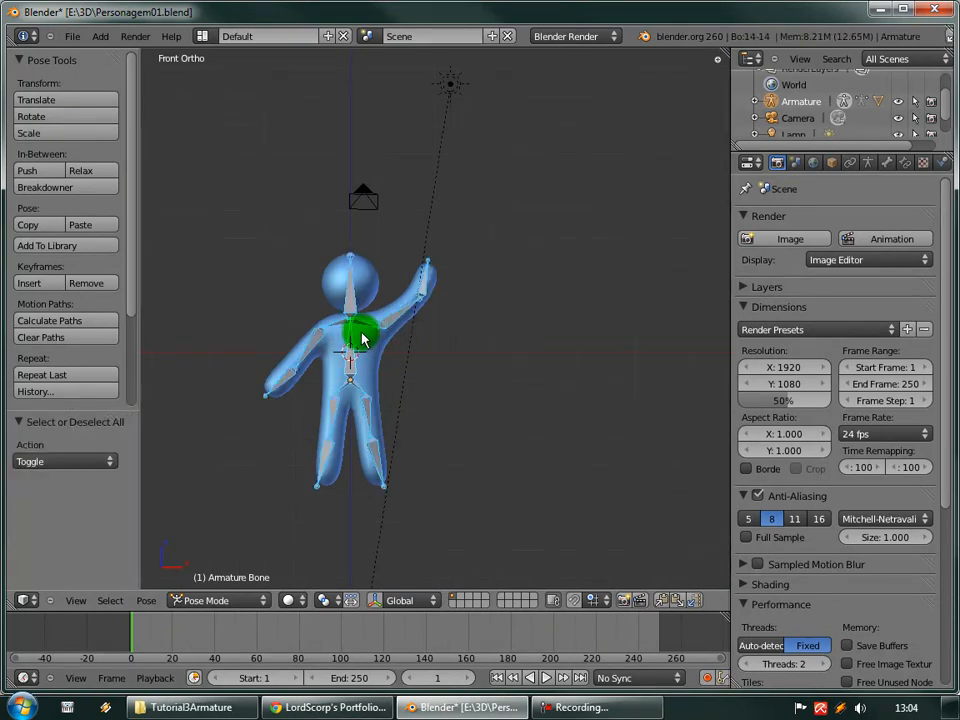
key(alt+r)
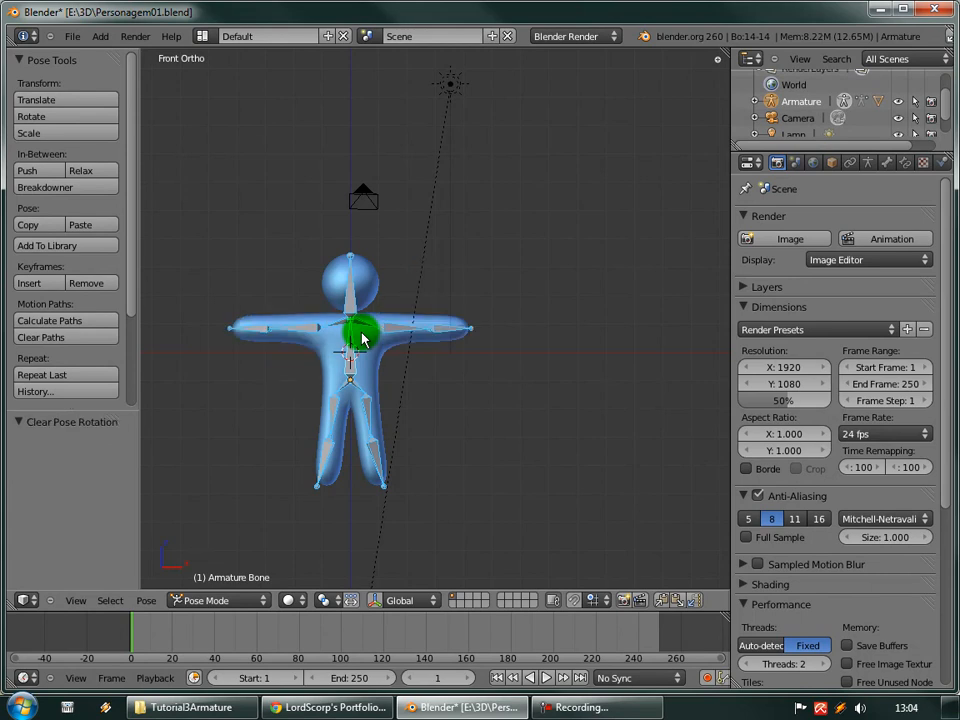
key(ctrl+z)
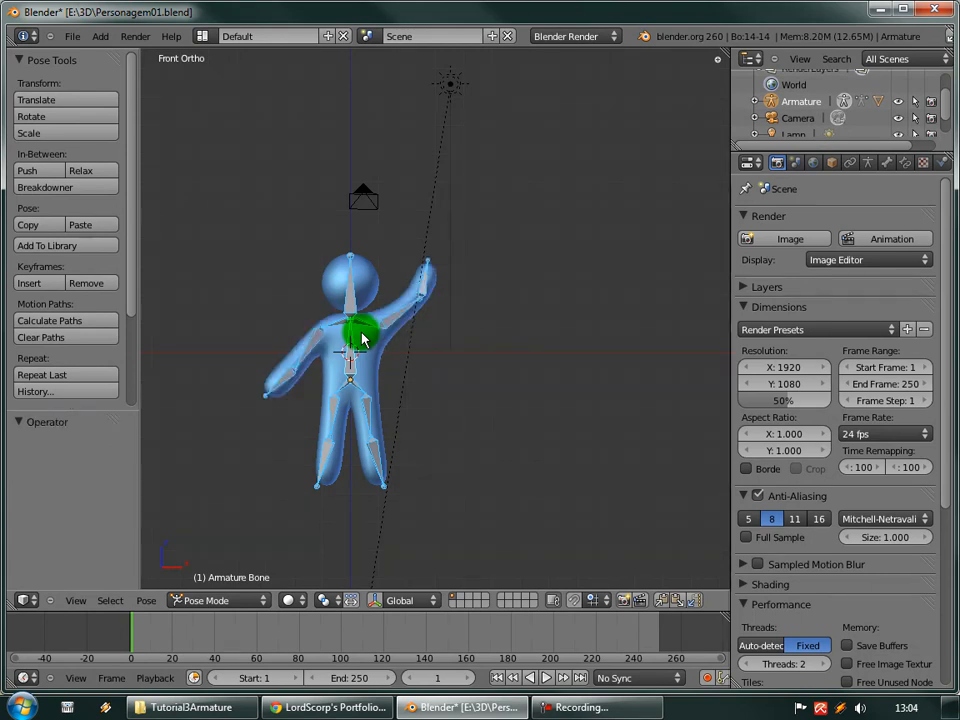
Select all bones of the armature and clear their pose rotation.
scroll(396, 403, up, 2)
key(a)
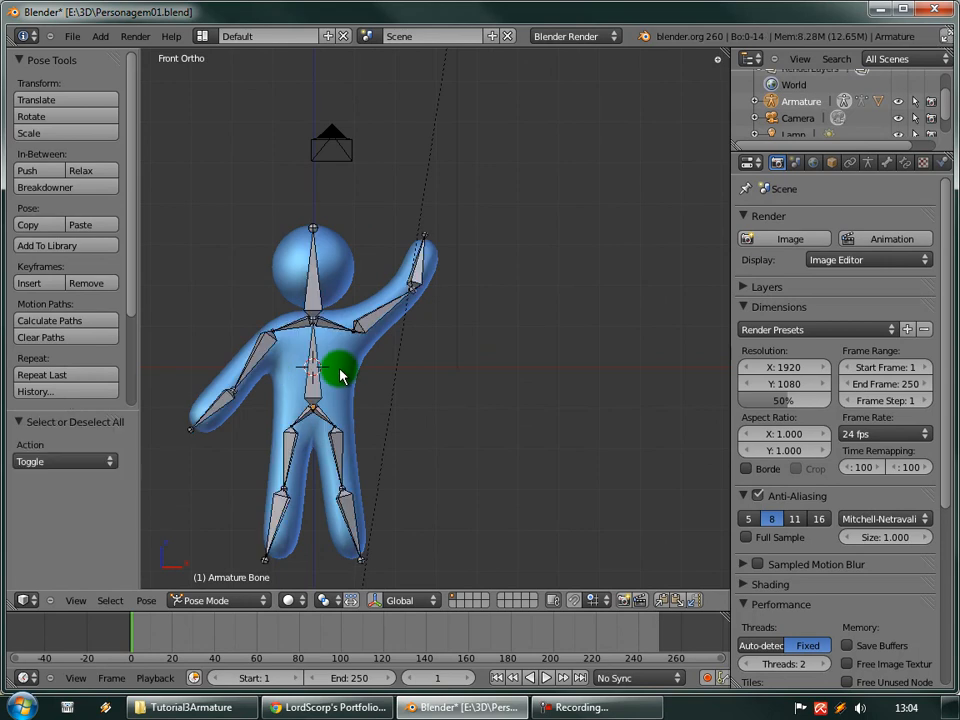
key(alt+r)
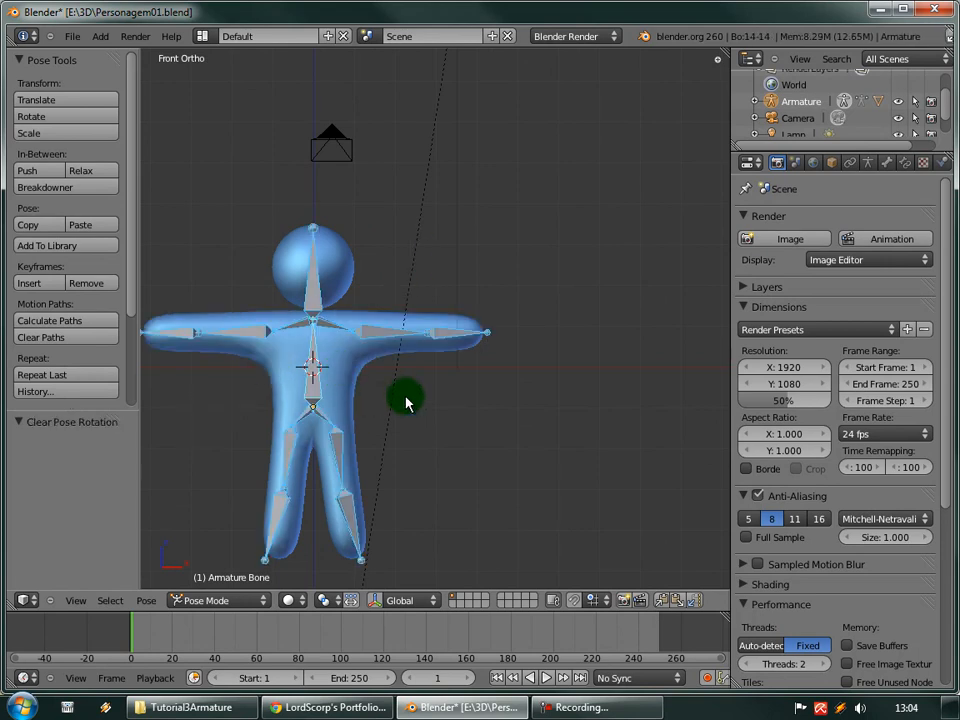
Show the character through the scene camera in perspective.
shift+middle_drag(377, 403, 480, 325)
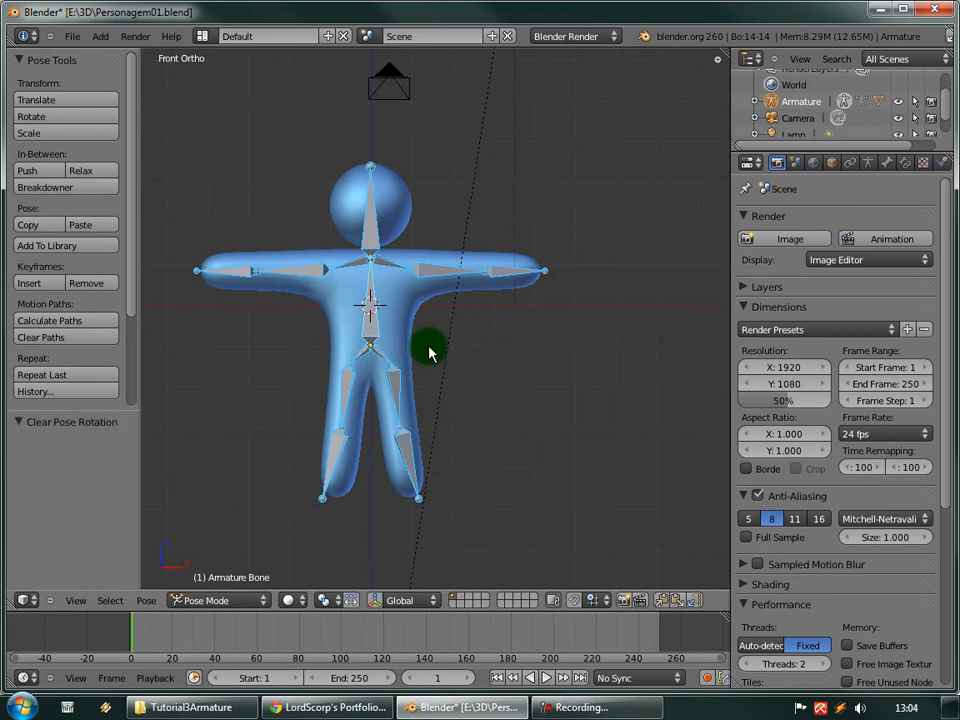
middle_drag(424, 336, 451, 380)
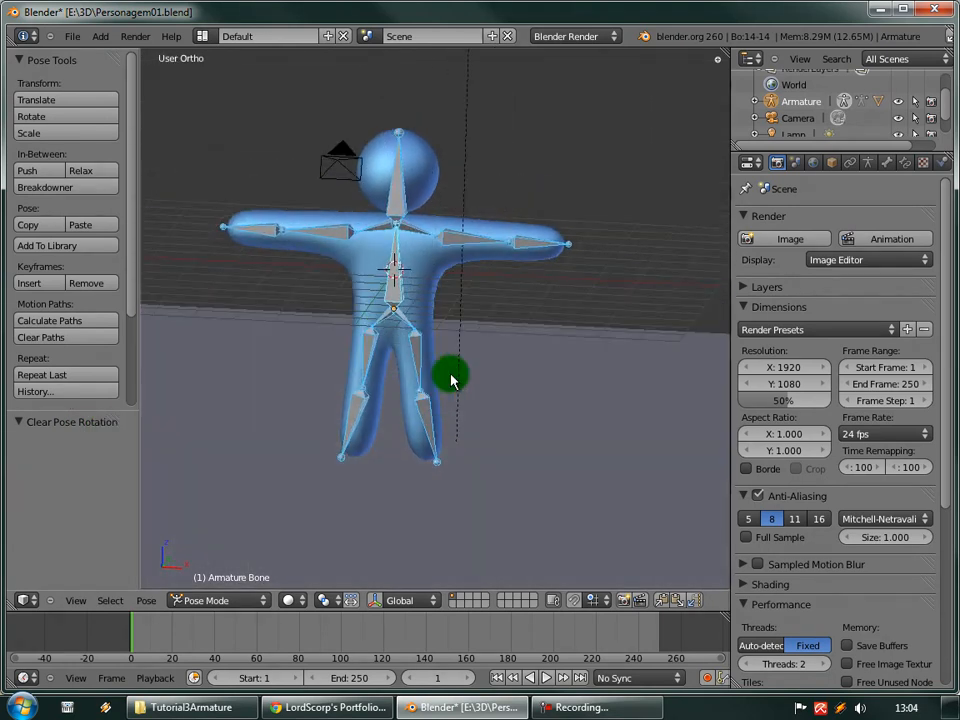
key(KP_1)
key(KP_5)
key(KP_0)
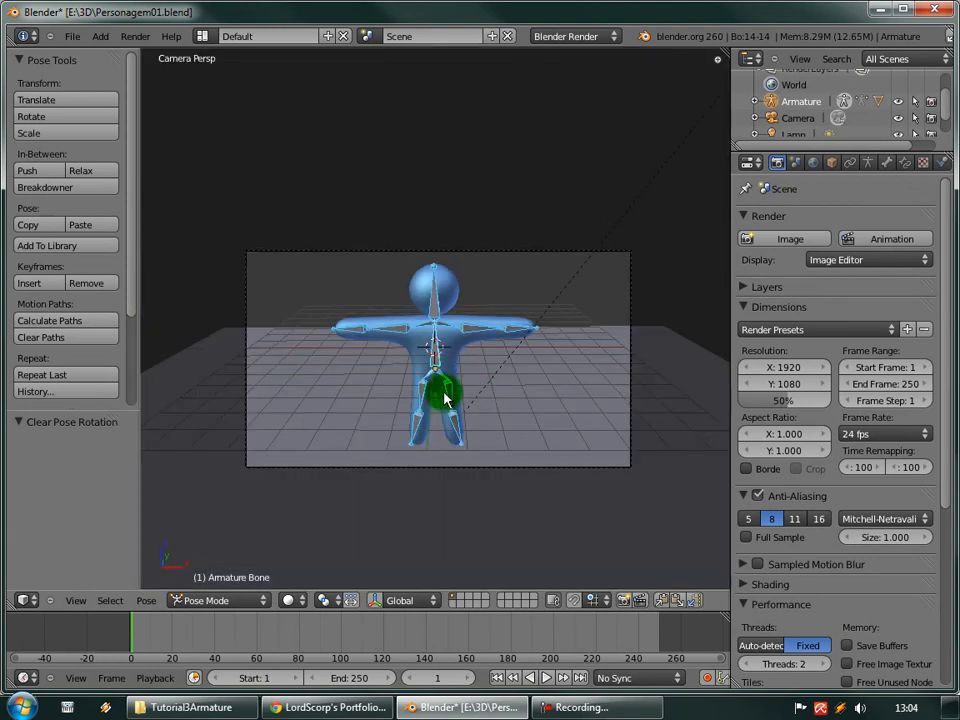
With all bones selected, insert a LocRotScale keyframe for the pose at frame 1.
key(a)
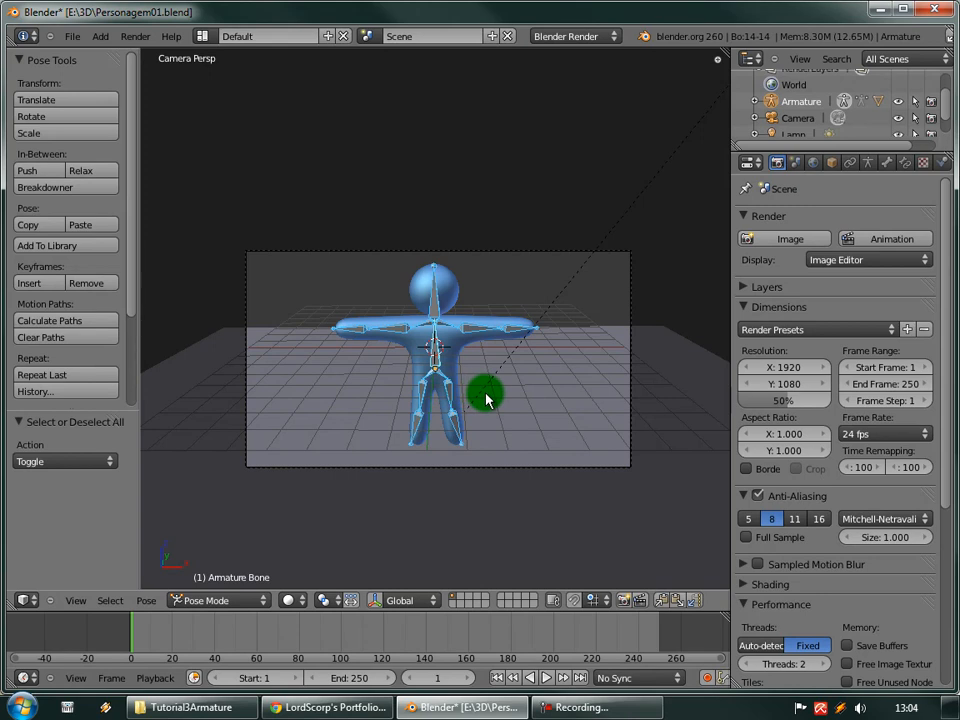
key(i)
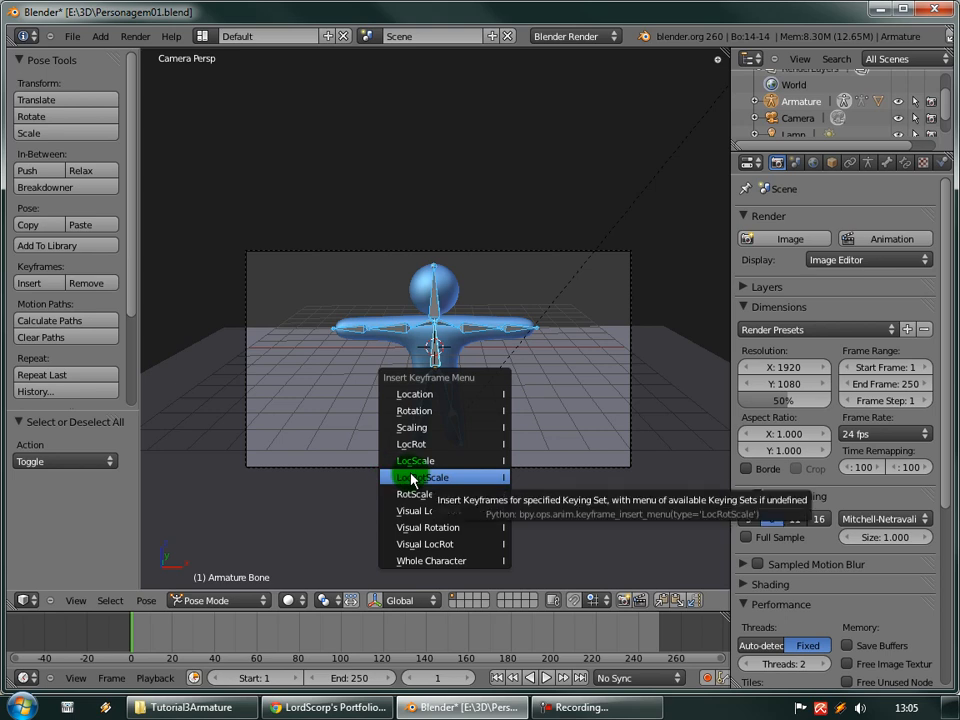
click(413, 478)
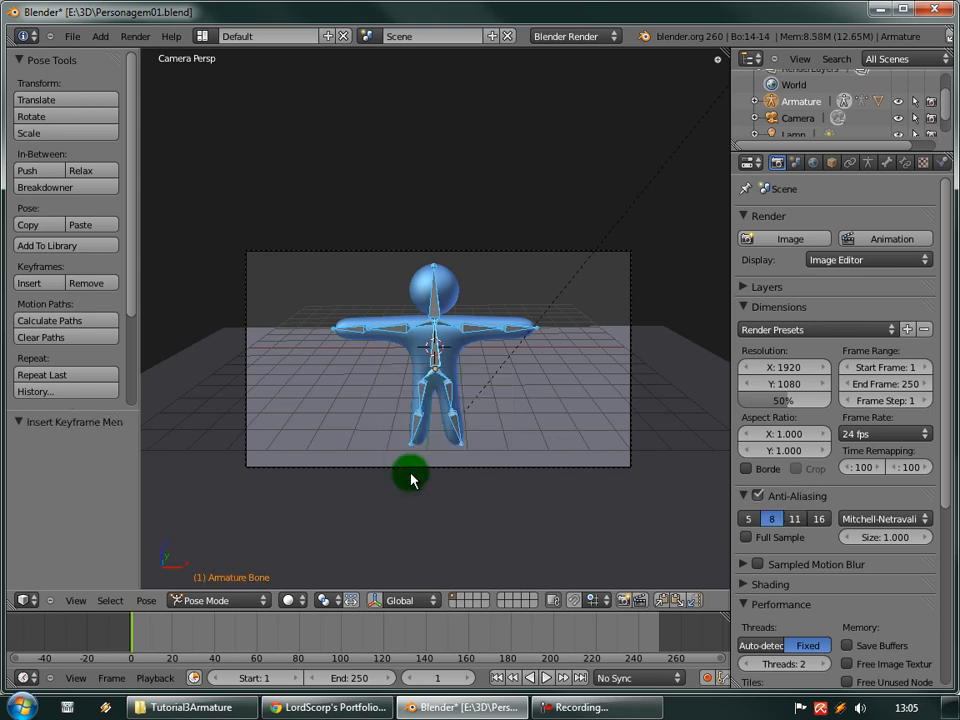
key(space)
key(Escape)
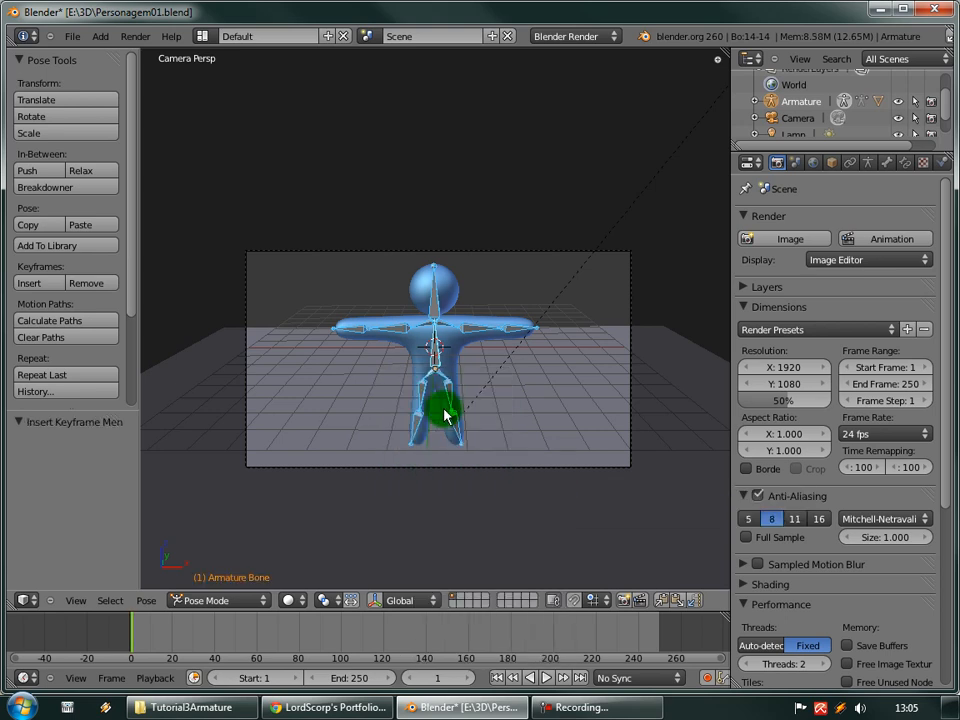
key(i)
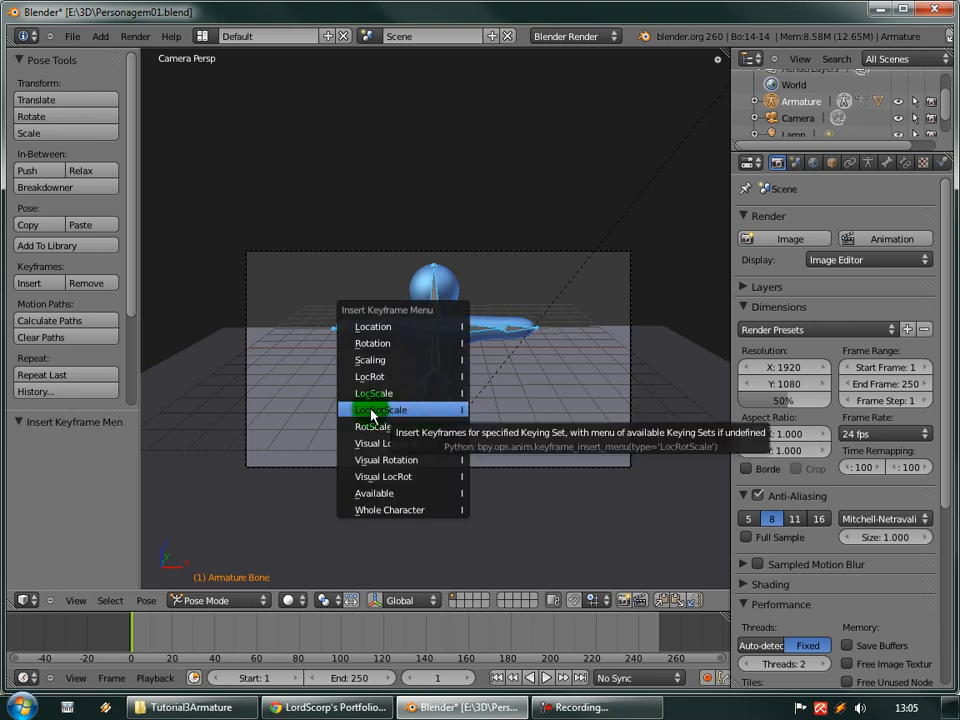
click(404, 410)
Go to frame 30 on the timeline and select the character's left upper arm bone.
scroll(531, 420, up, 4)
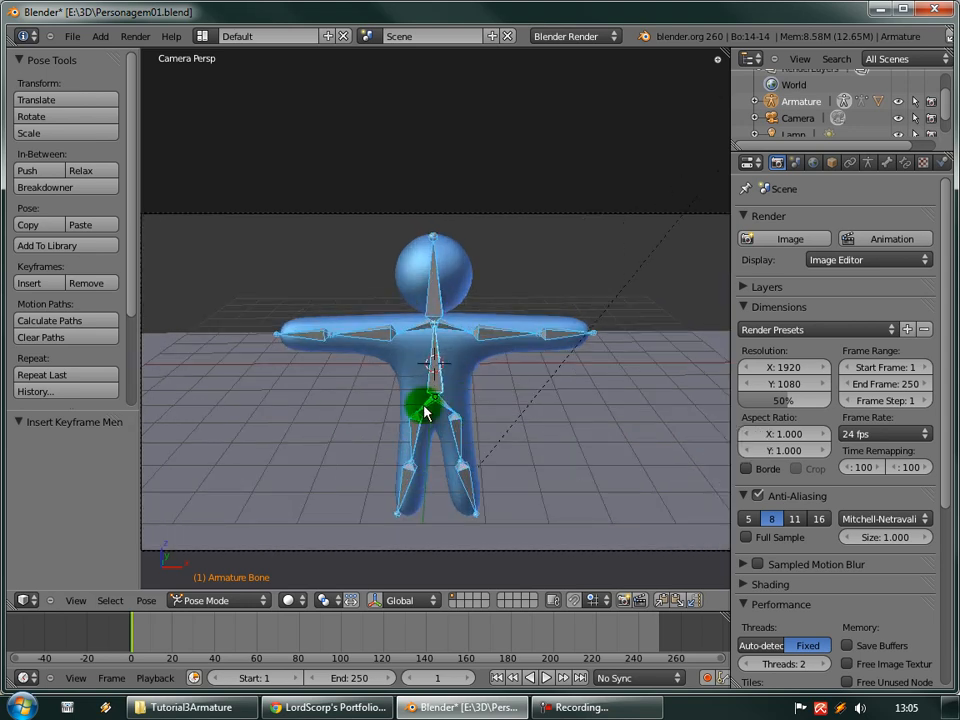
scroll(360, 405, down, 5)
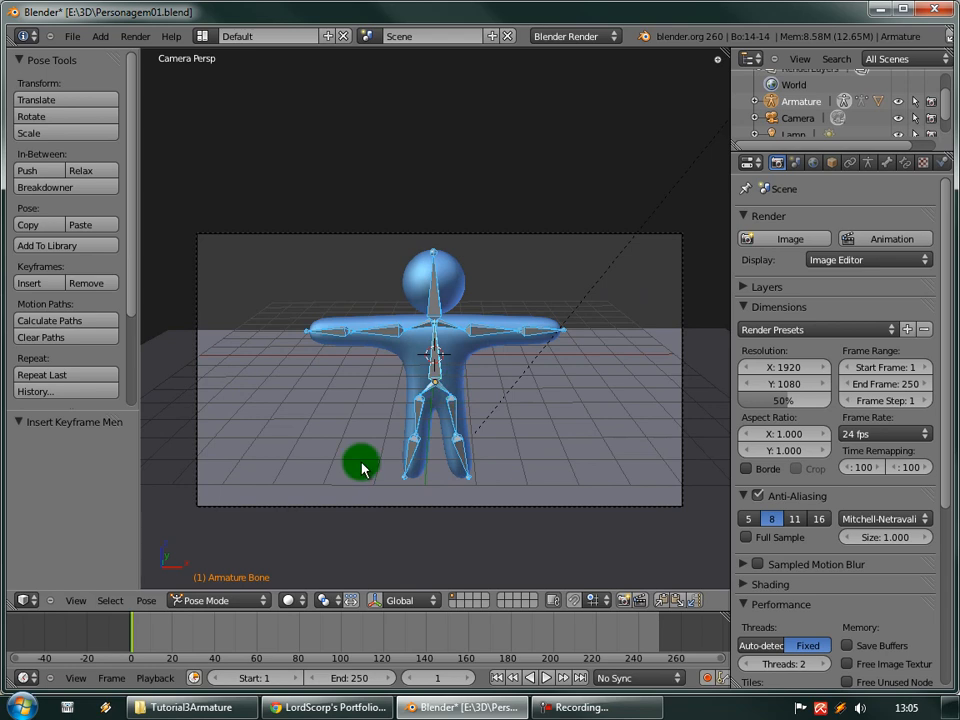
drag(138, 630, 197, 631)
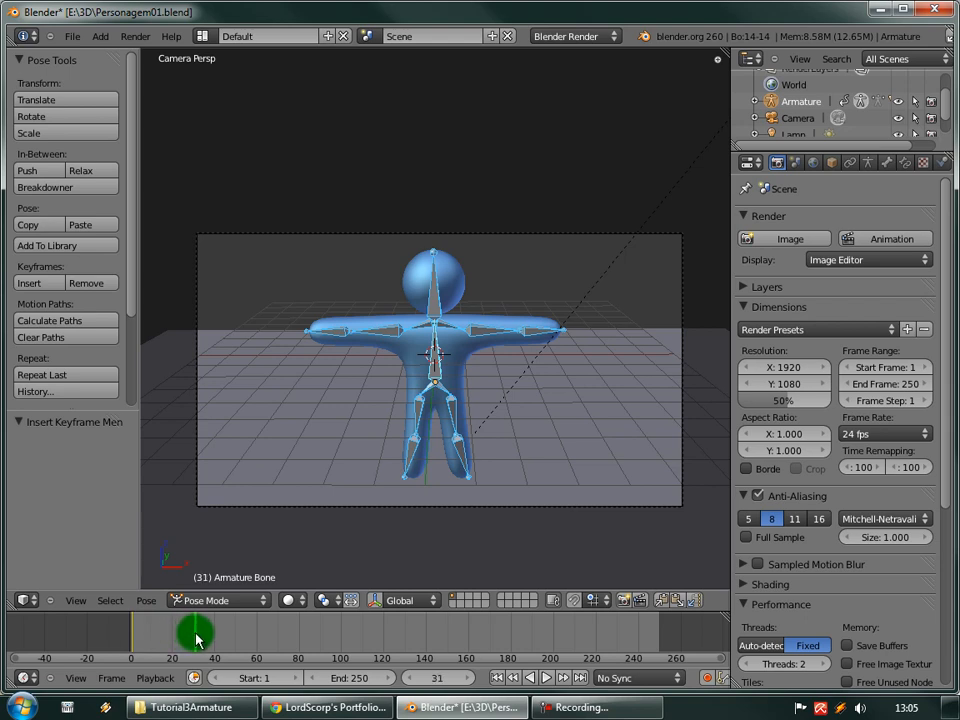
right_click(506, 333)
scroll(528, 413, up, 3)
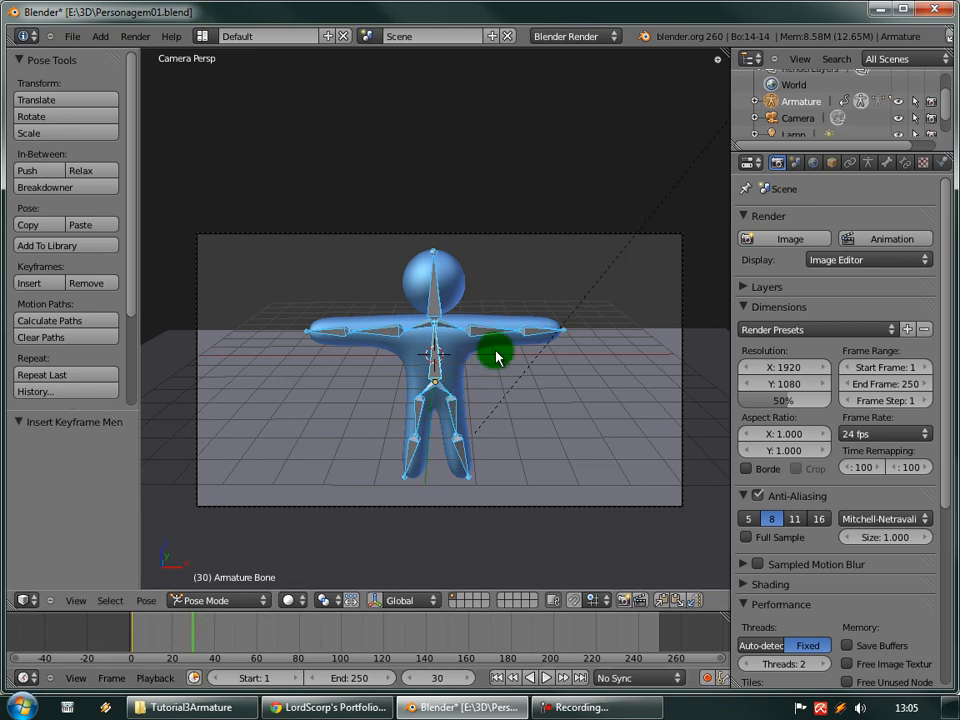
scroll(528, 413, down, 3)
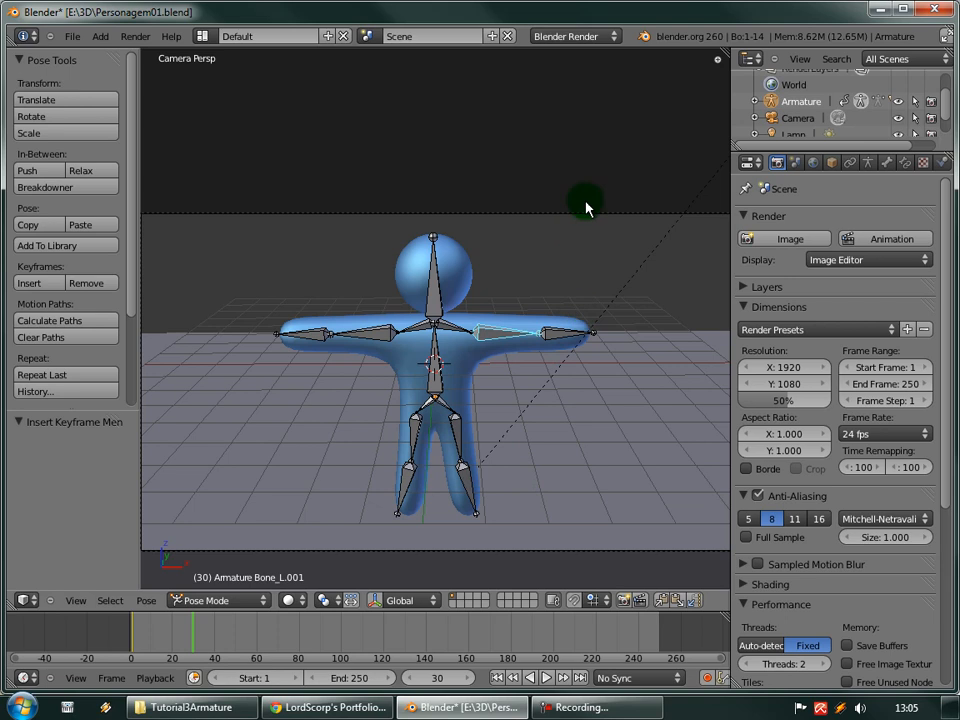
Raise the character's left arm, rotating the upper arm bone about -59° and the forearm bone about -60.5°.
key(r)
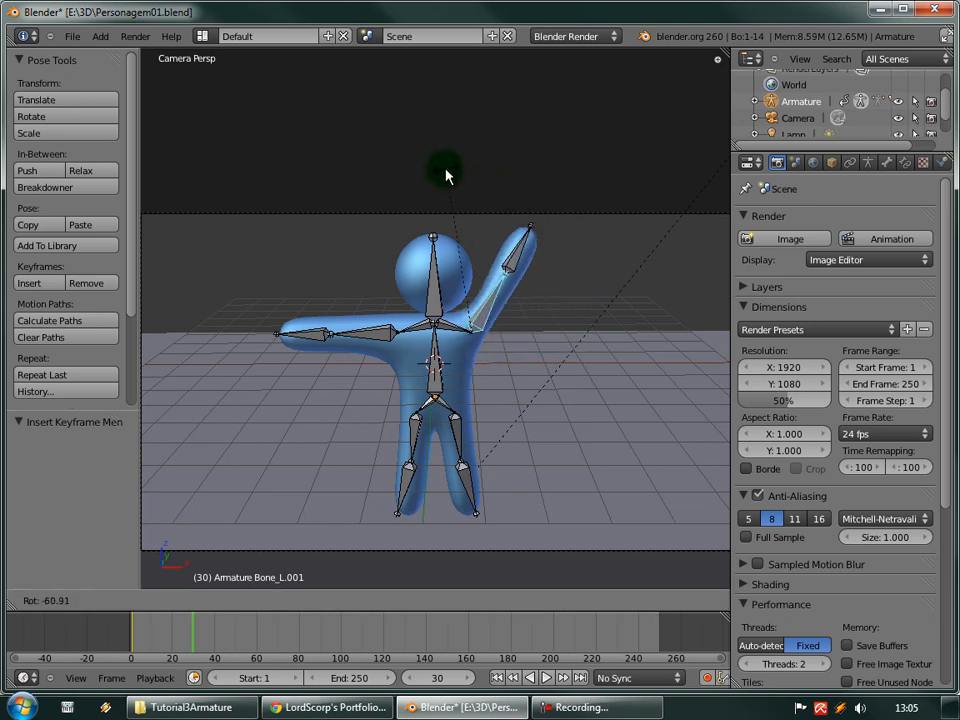
click(457, 219)
key(r)
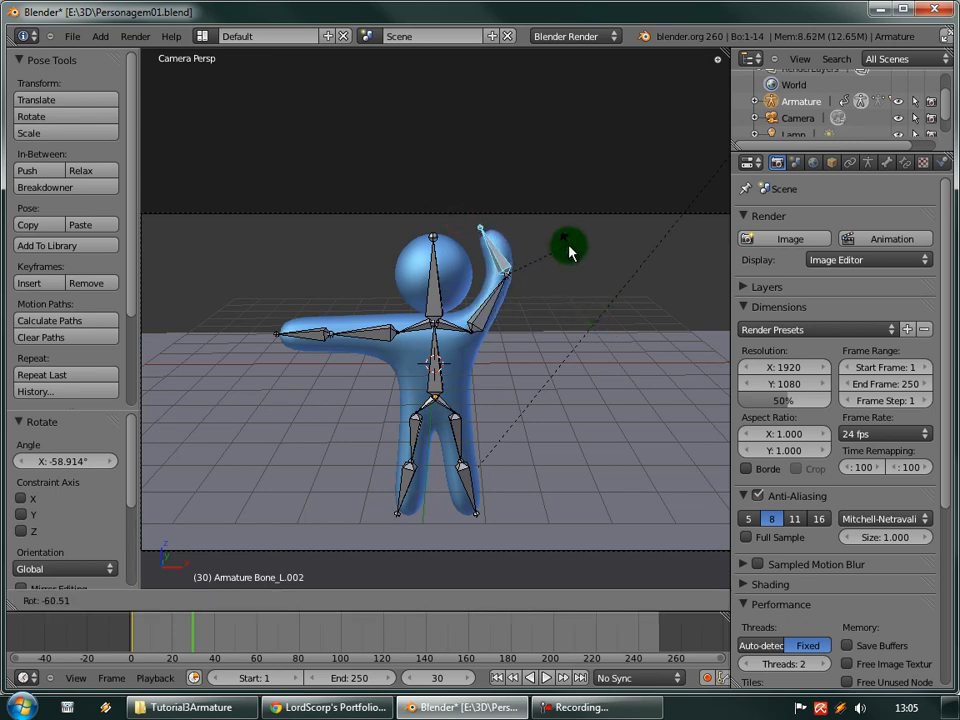
click(568, 251)
Lower the character's right upper arm by rotating it about -71°, and tilt the head bone about -12°.
right_click(360, 333)
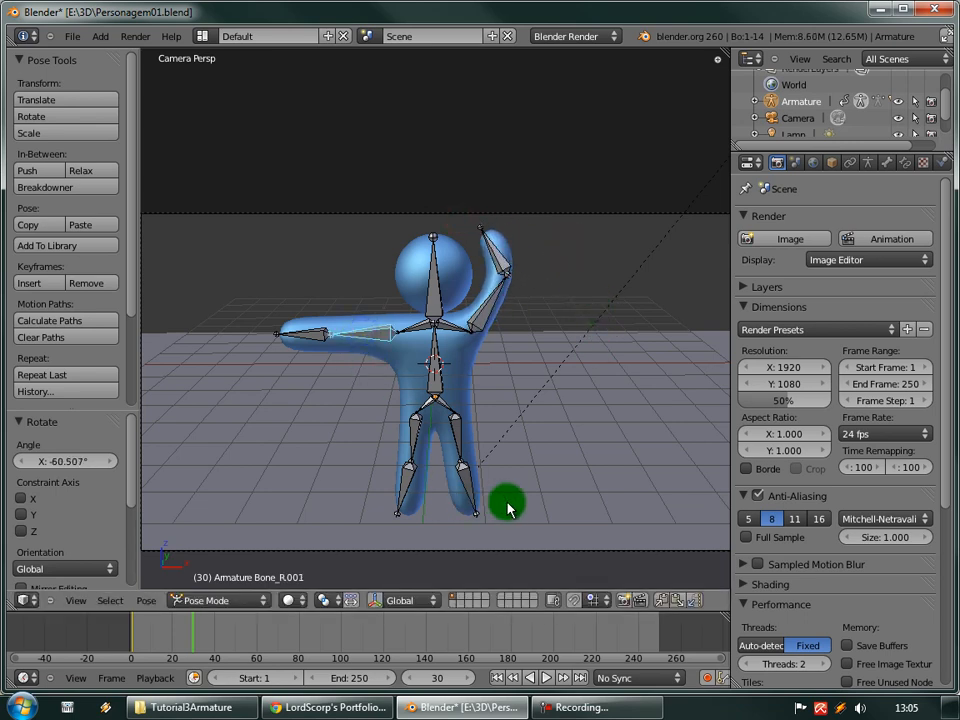
key(r)
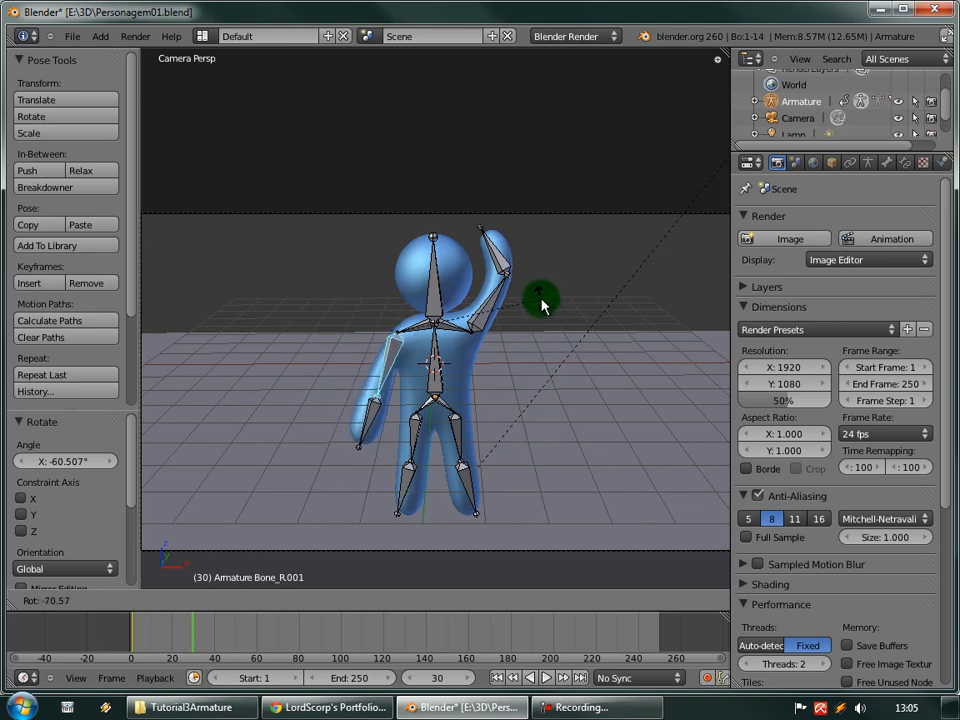
click(541, 304)
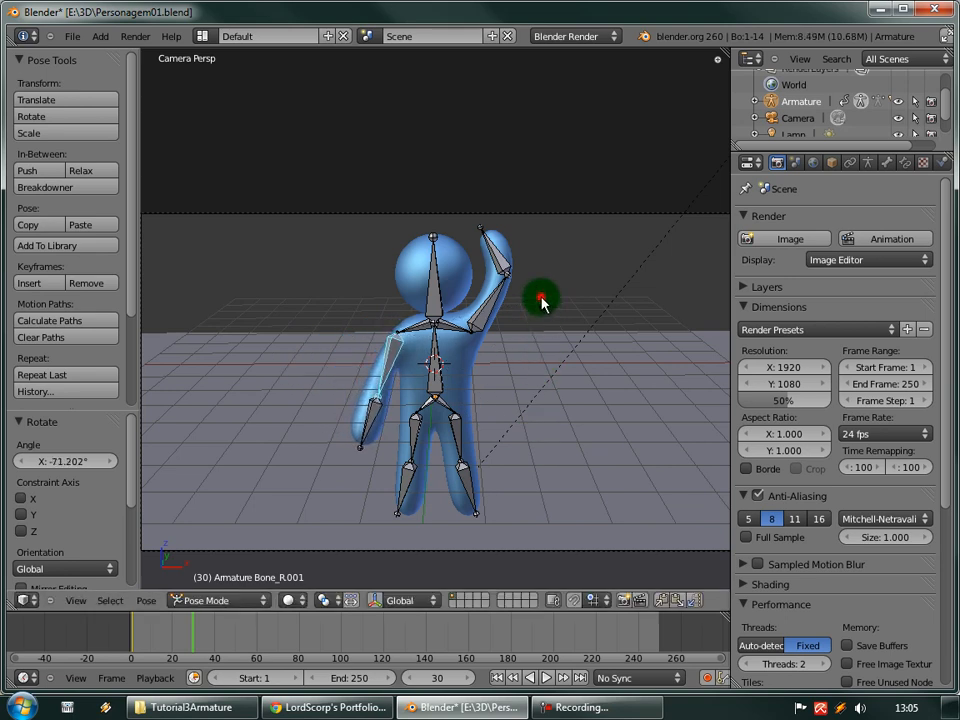
right_click(432, 316)
key(r)
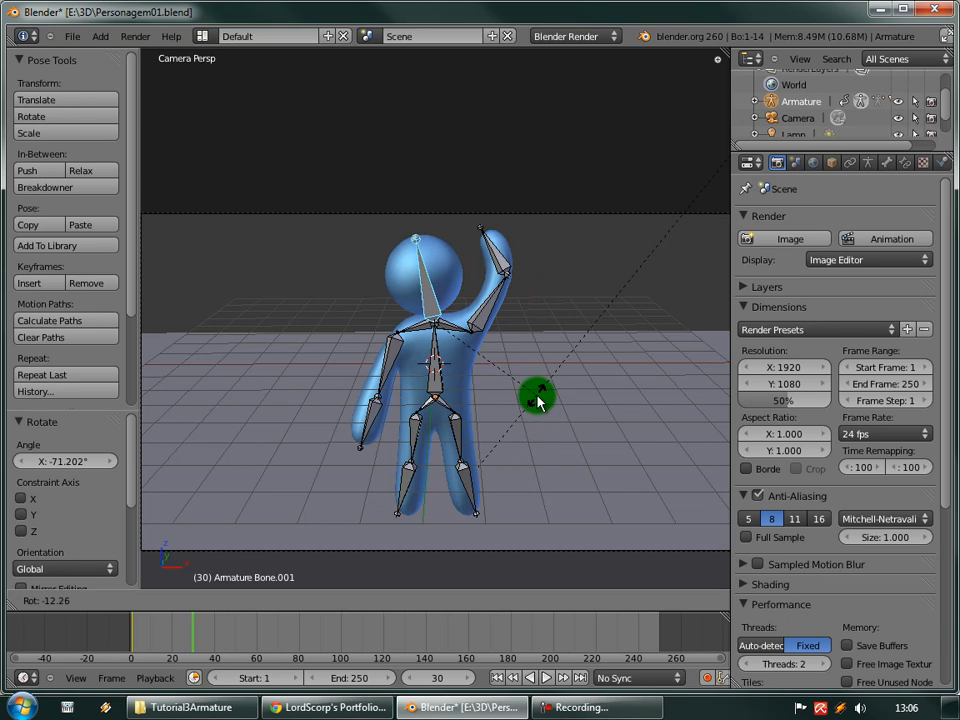
click(537, 400)
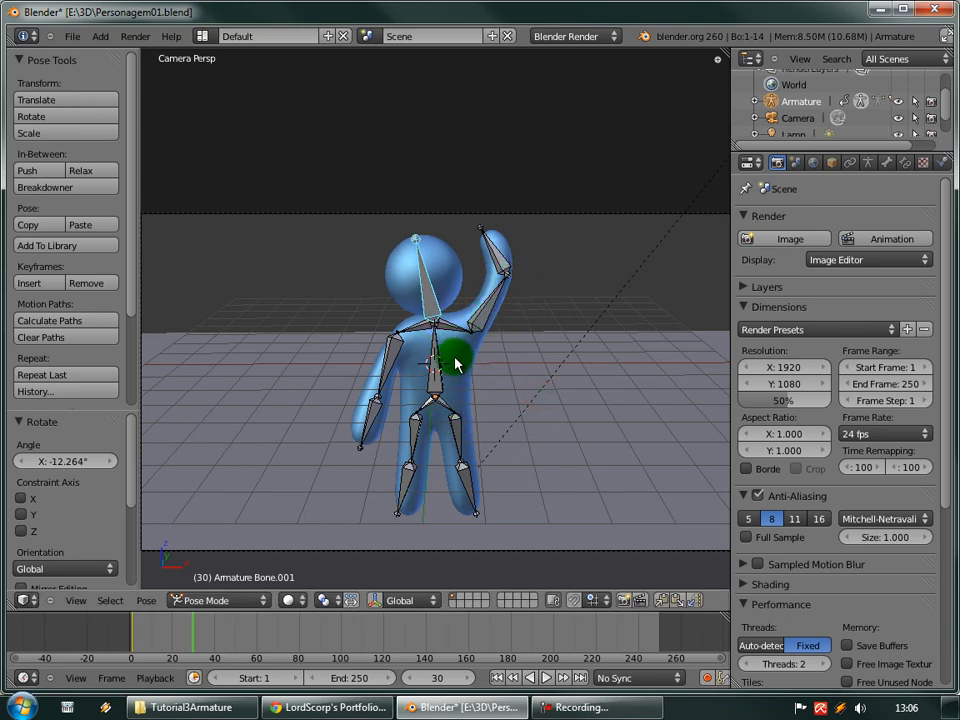
Select all bones and insert a LocRotScale keyframe for the waving pose at frame 30.
scroll(470, 310, down, 3)
scroll(478, 342, up, 4)
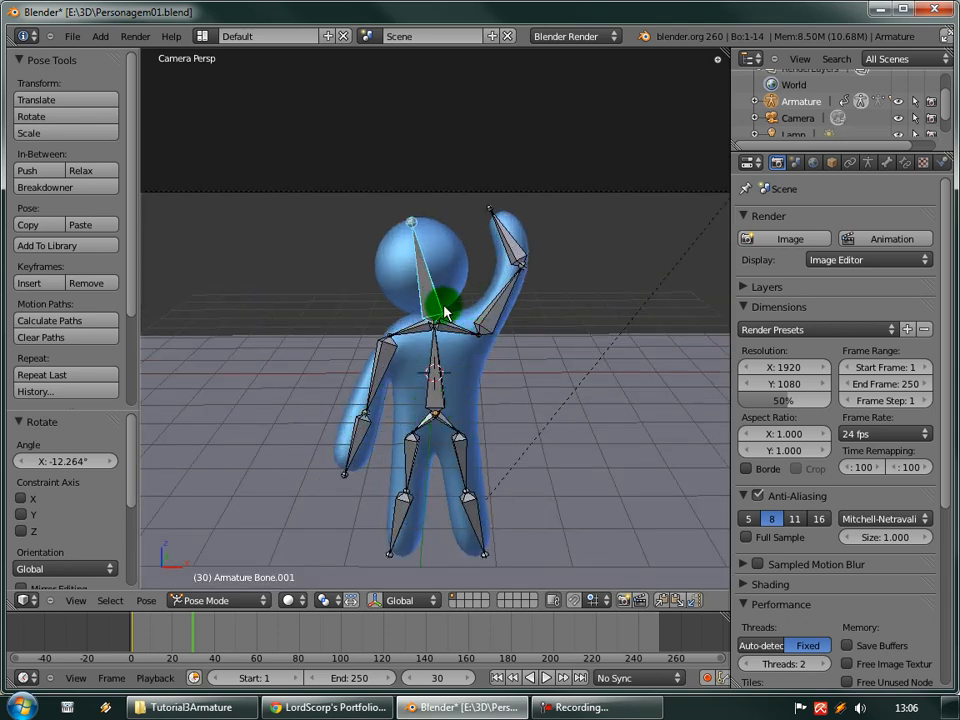
key(a)
key(a)
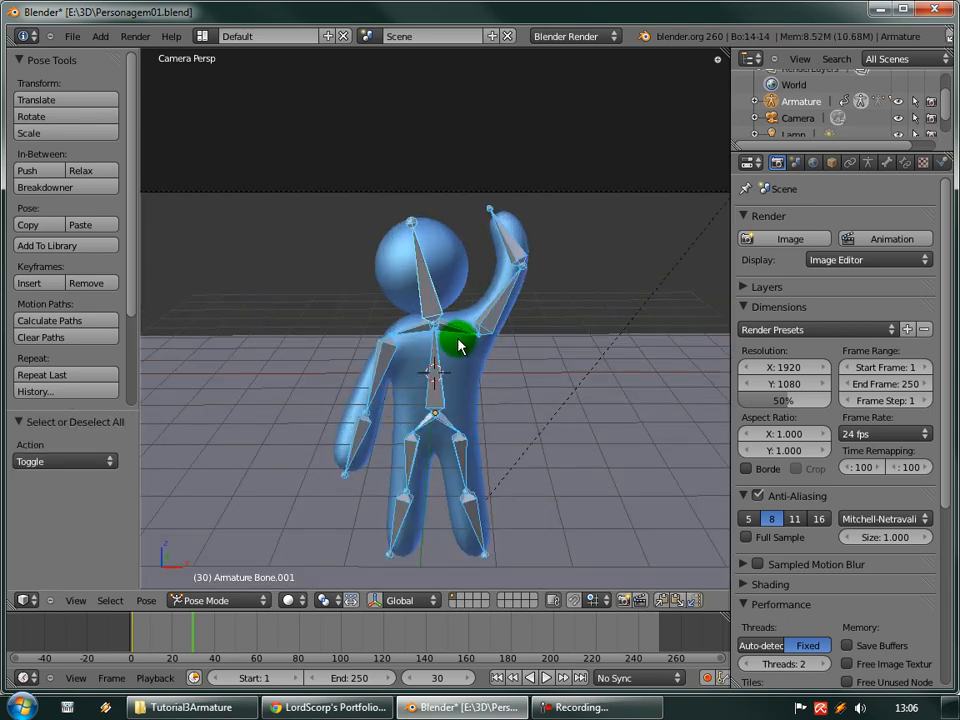
key(i)
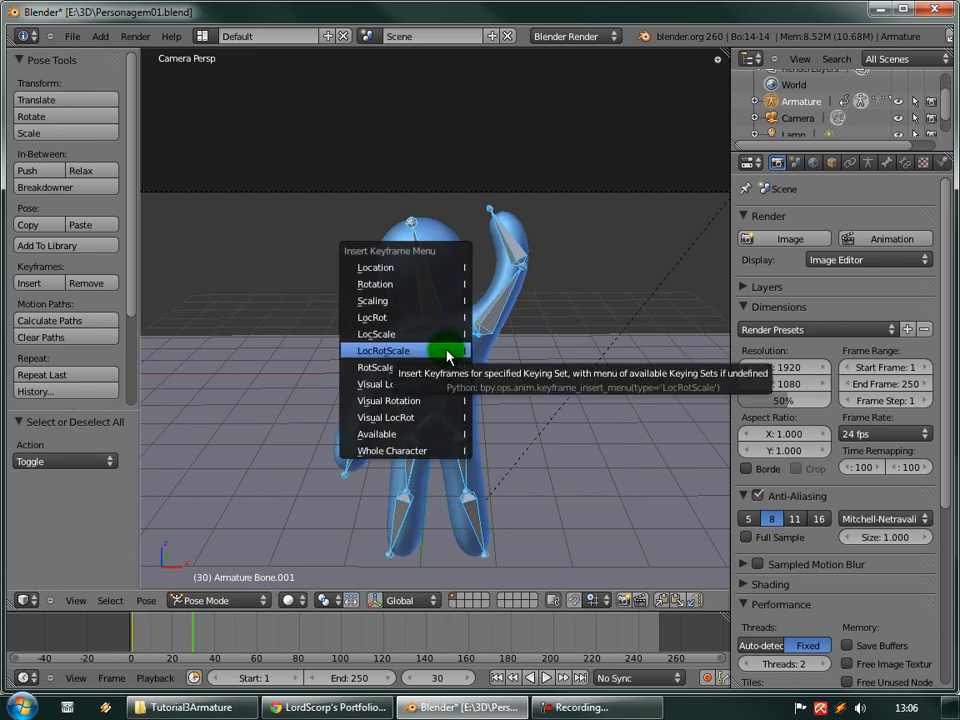
click(443, 351)
Scrub the timeline past the frame 30 keyframe and set the animation's end frame to 90.
click(198, 645)
mouse_move(204, 645)
mouse_down()
mouse_move(259, 642)
mouse_move(246, 642)
mouse_move(308, 654)
mouse_move(218, 645)
mouse_up()
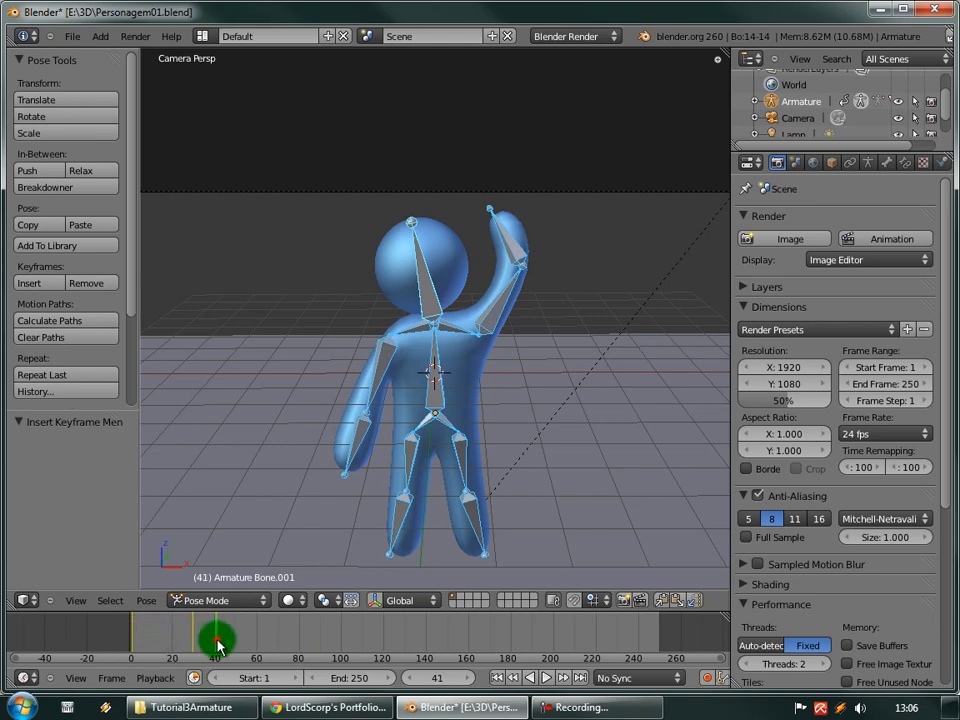
drag(190, 641, 250, 656)
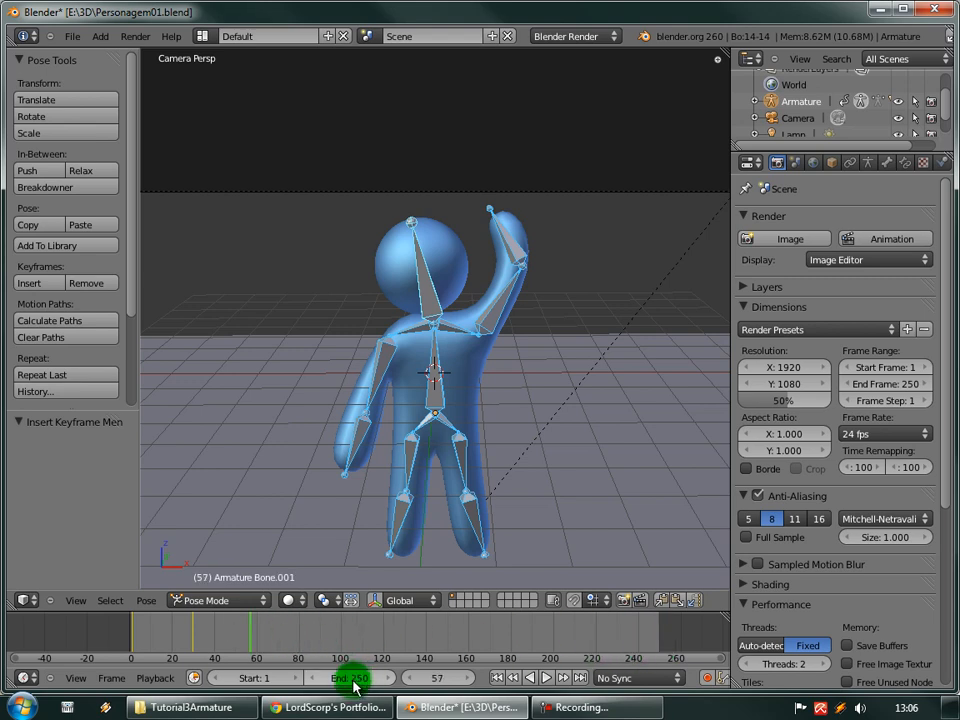
click(352, 679)
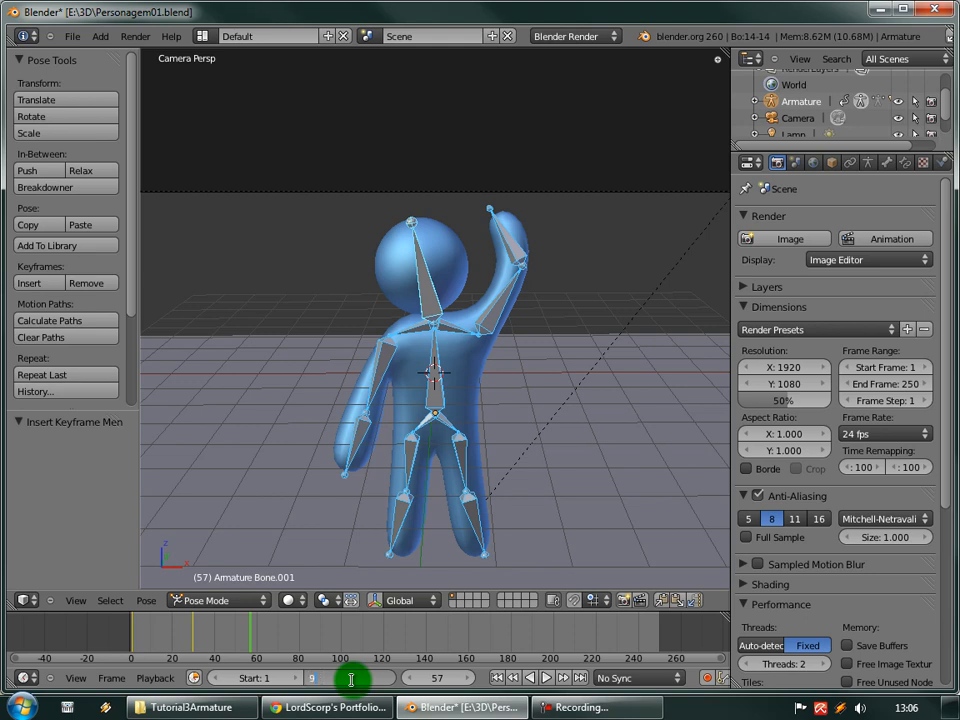
key(Return)
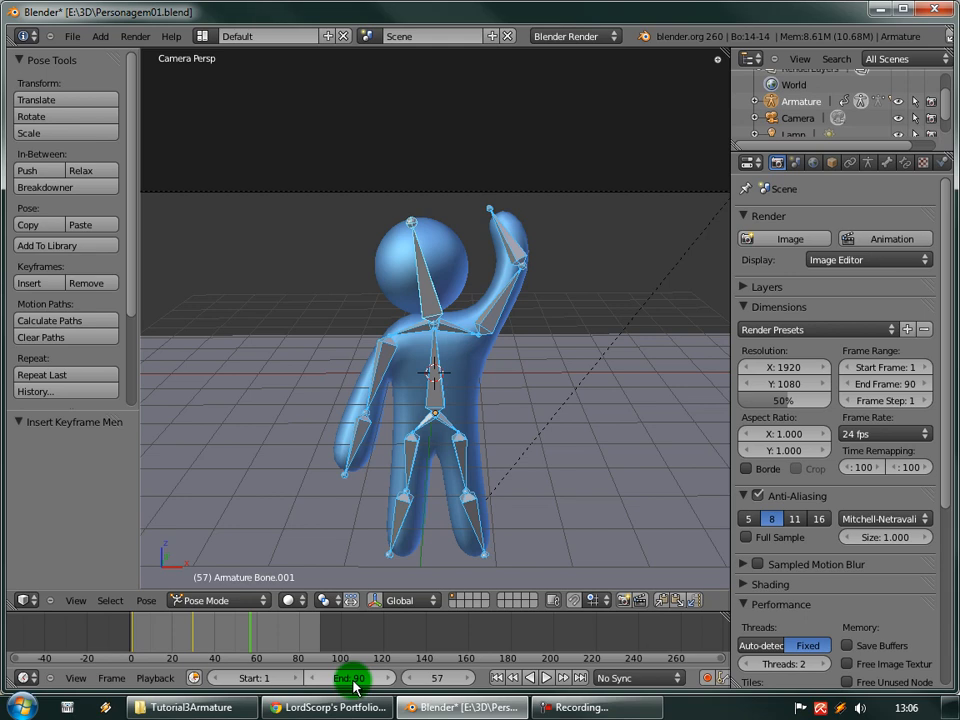
Preview the animation from the timeline, checking the pose at the first frame and at frame 90.
drag(249, 636, 205, 640)
click(329, 458)
key(alt+a)
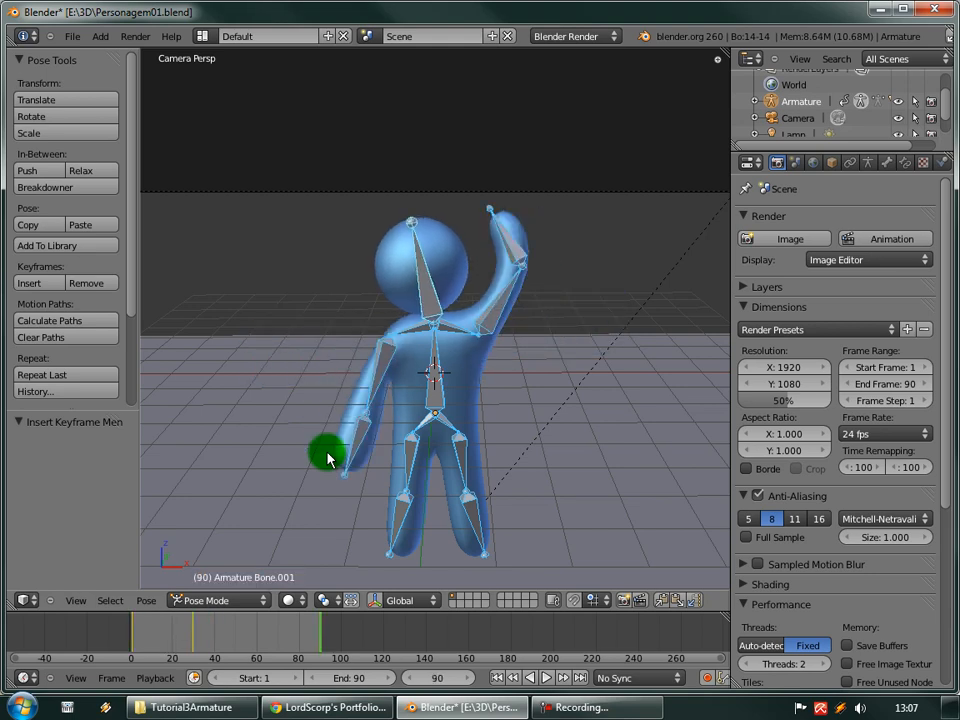
key(shift+Left)
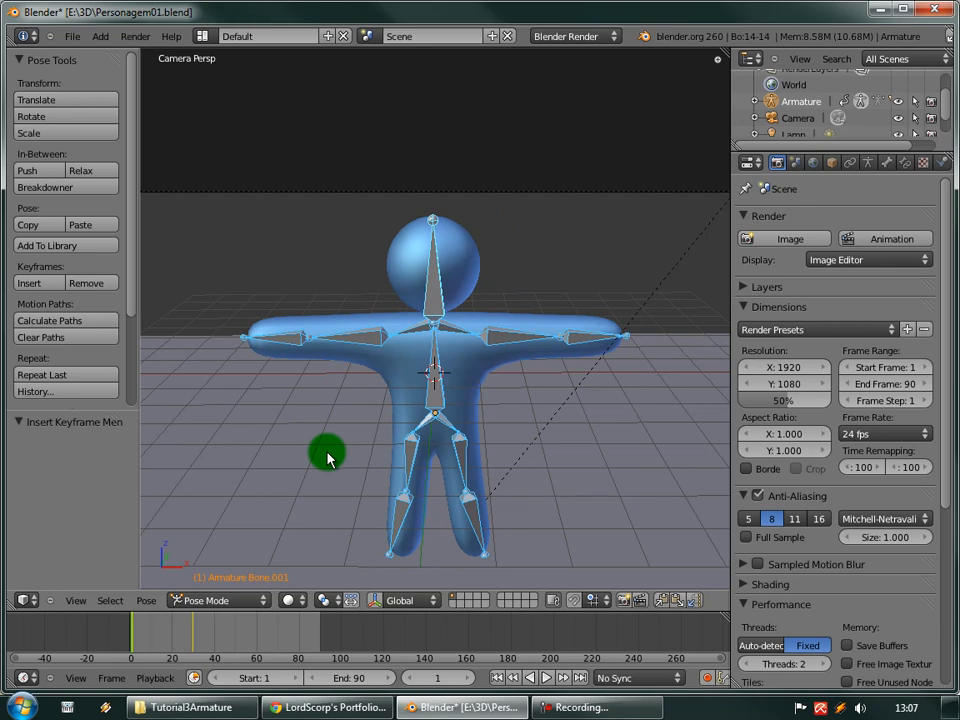
key(shift+Right)
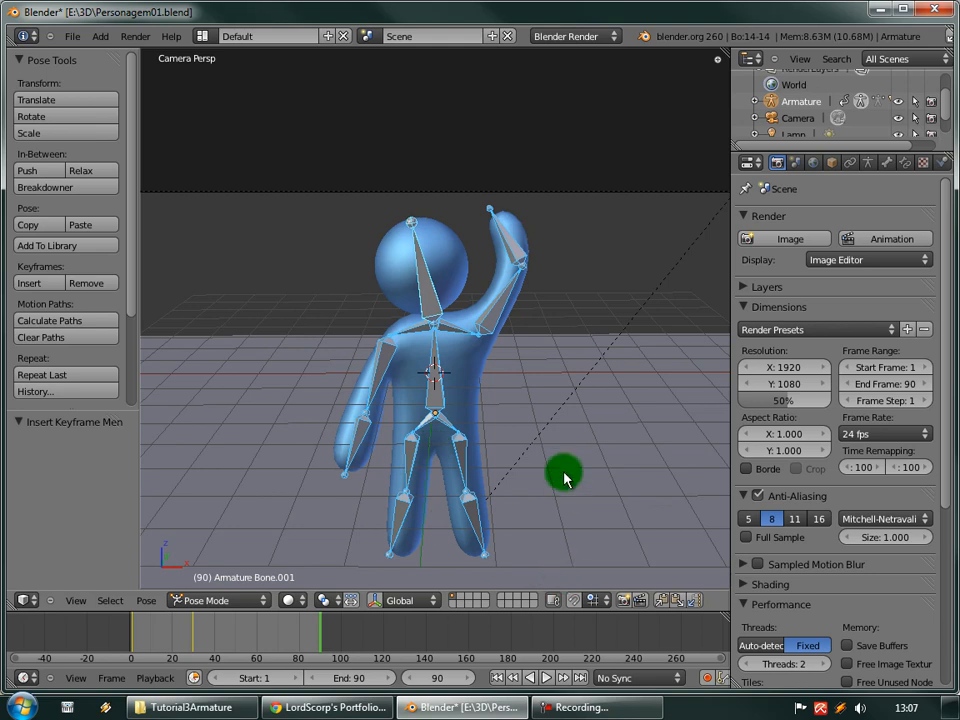
scroll(501, 358, down, 2)
shift+middle_drag(480, 424, 474, 372)
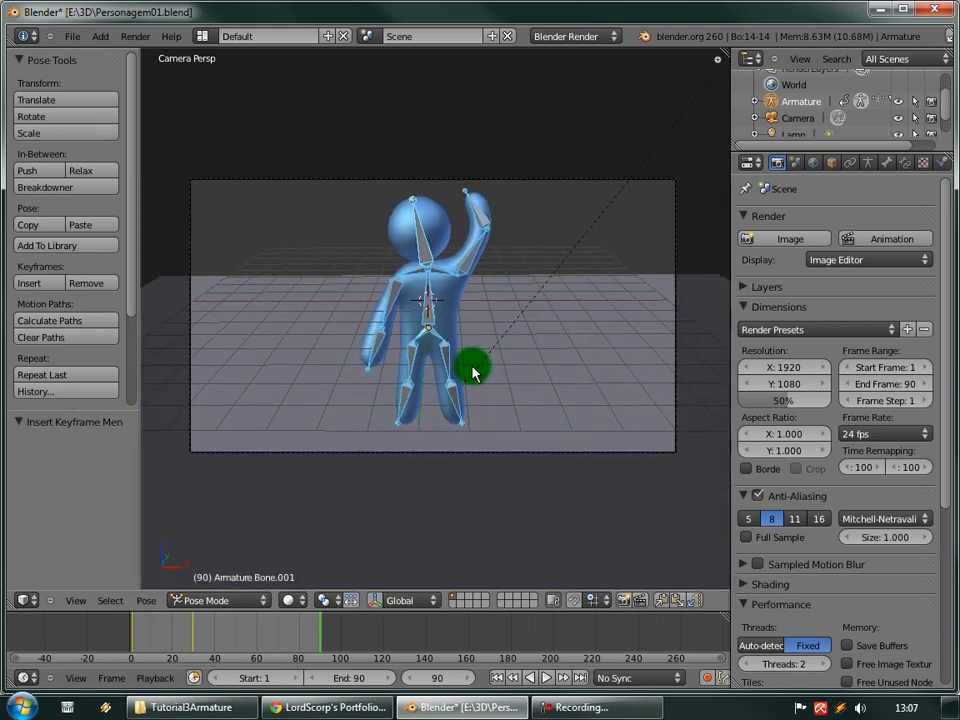
scroll(473, 368, up, 2)
right_click(506, 162)
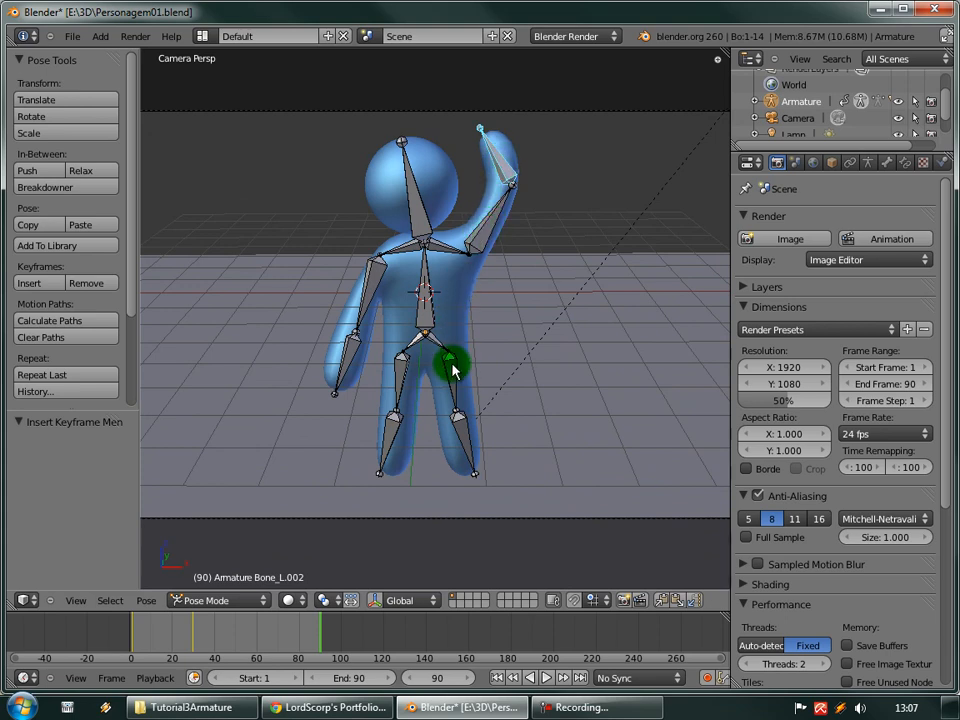
right_click(429, 311)
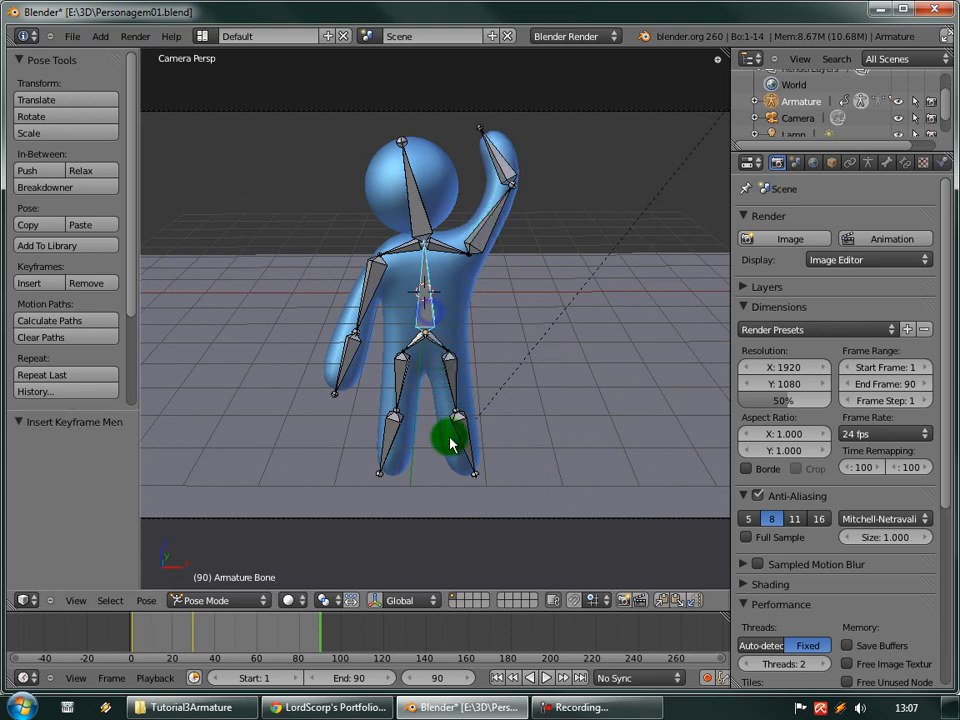
key(g)
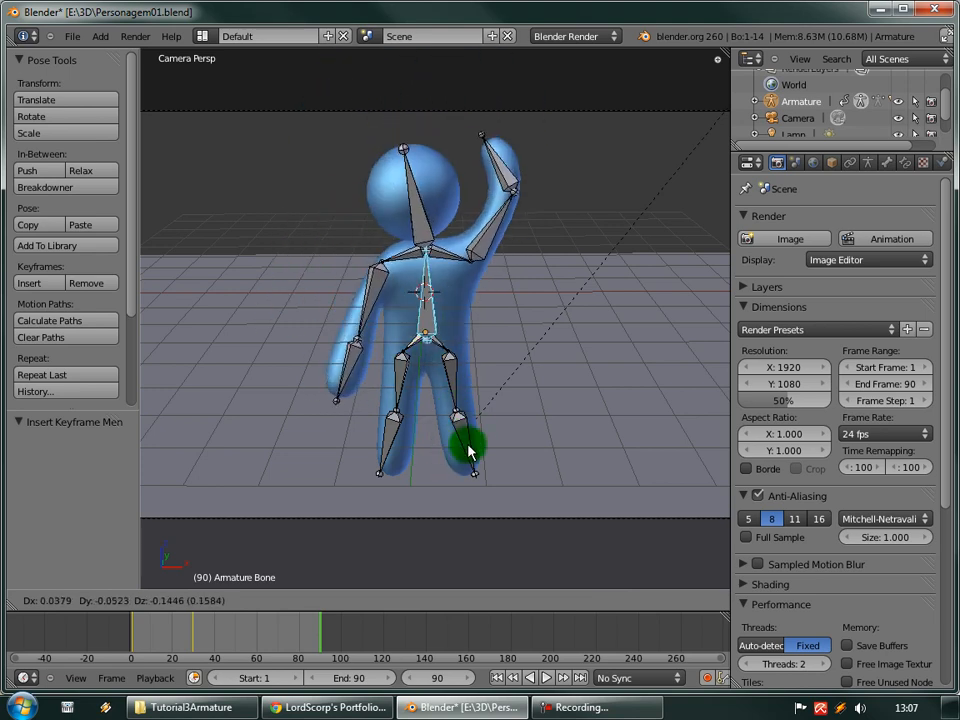
click(465, 450)
key(a)
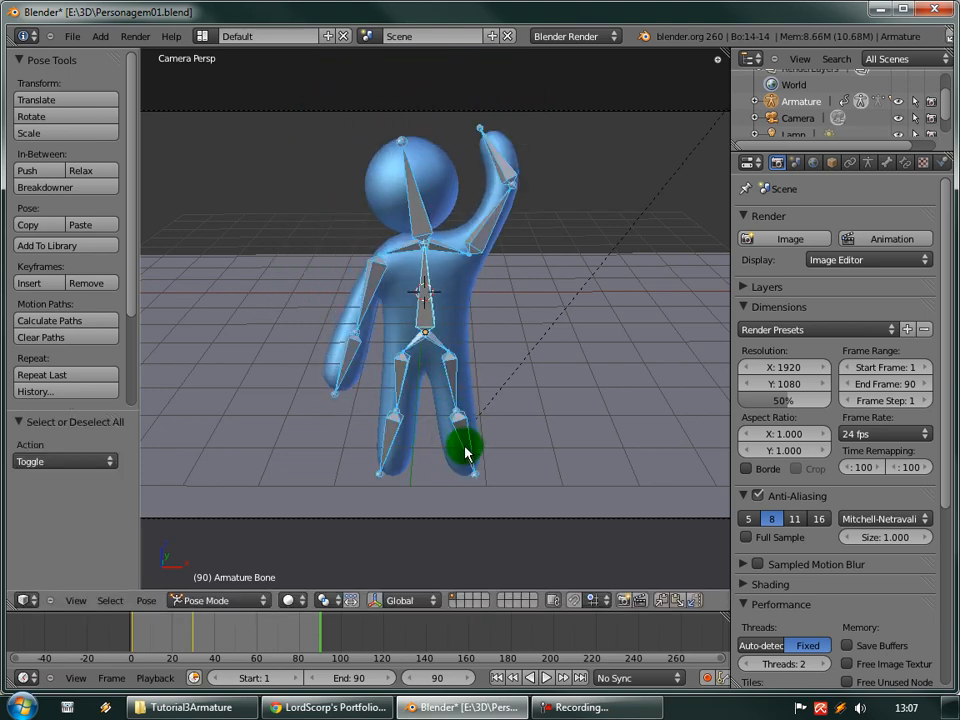
Move the spine bone by about X -2.26, Y 0.43, Z 1.28 and rotate it about 44°.
right_click(430, 318)
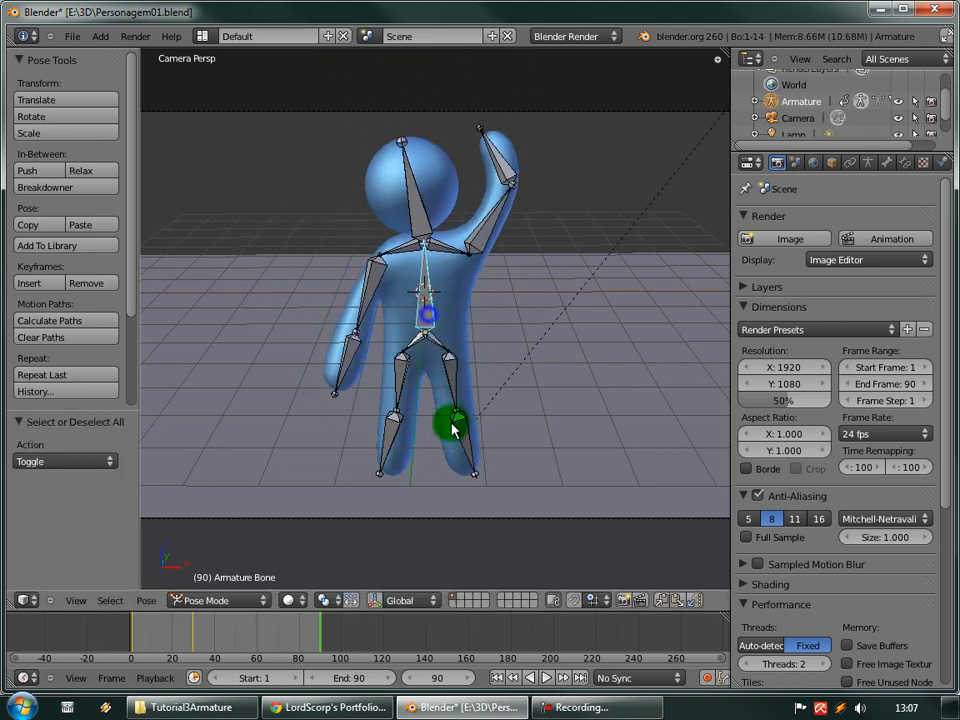
key(g)
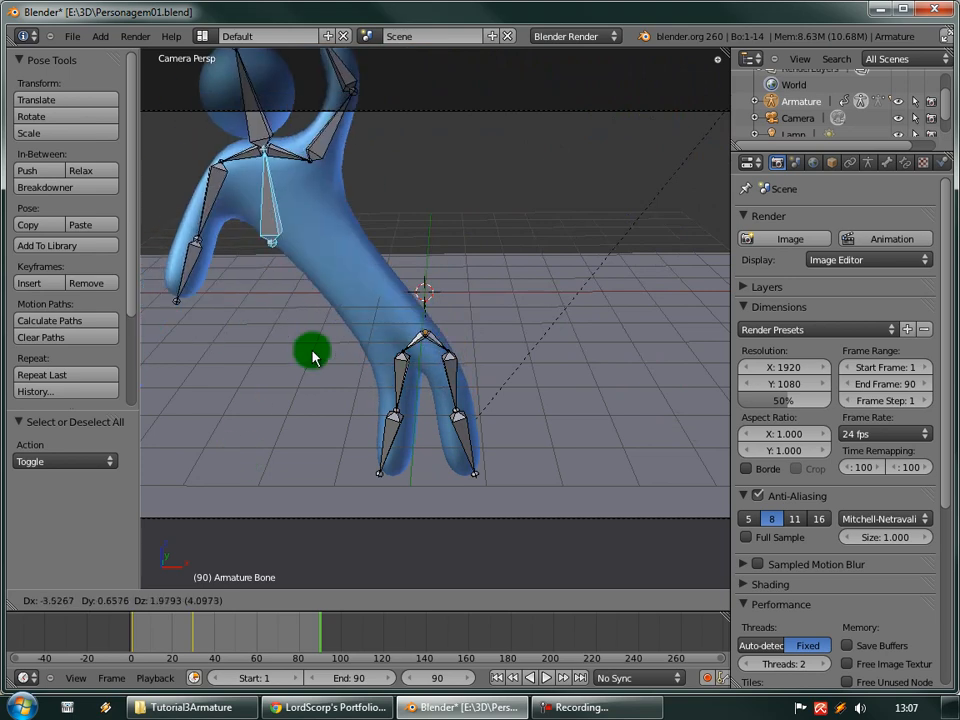
click(442, 425)
key(g)
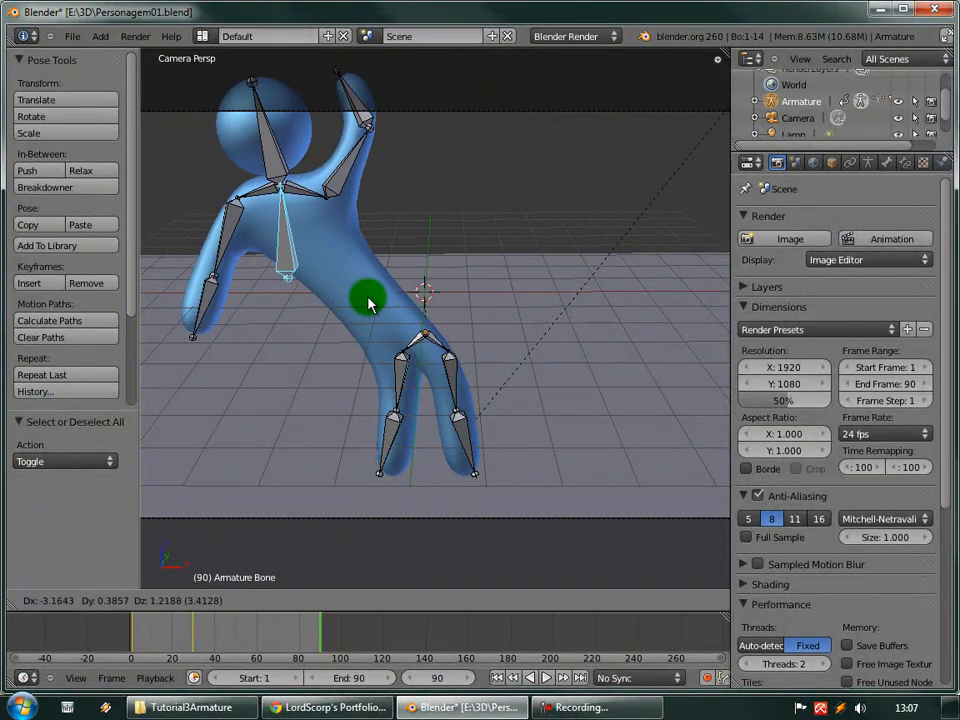
click(405, 296)
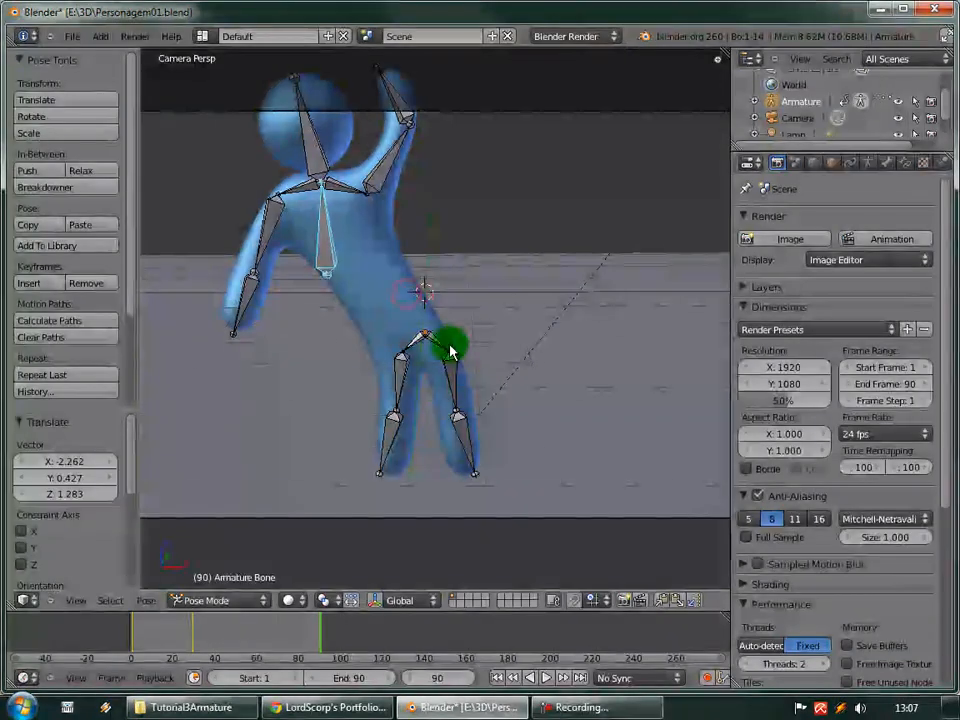
key(r)
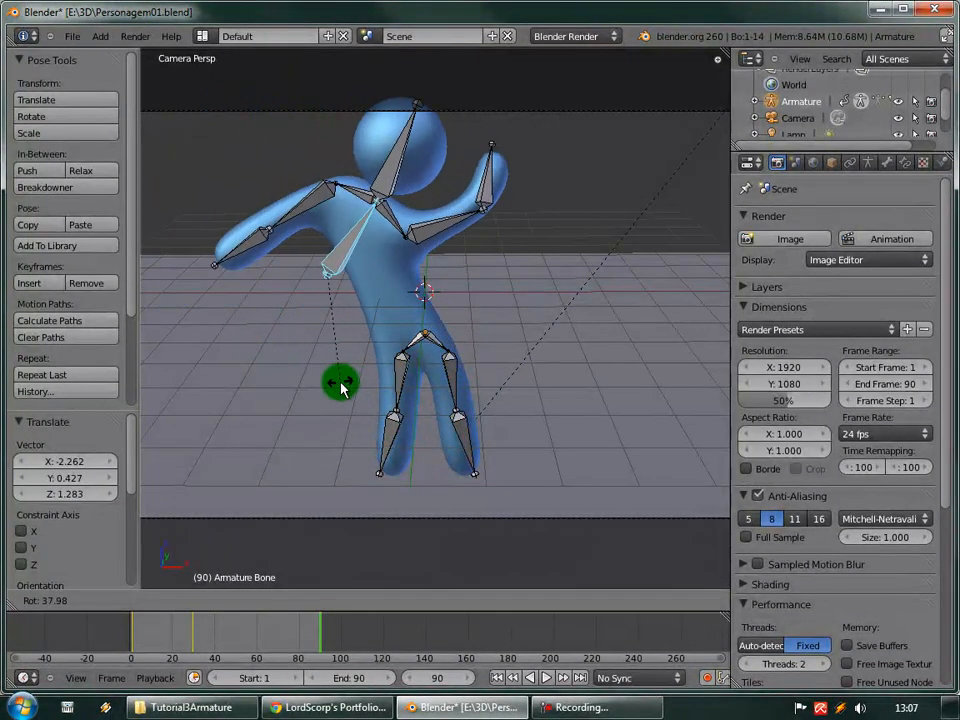
click(331, 387)
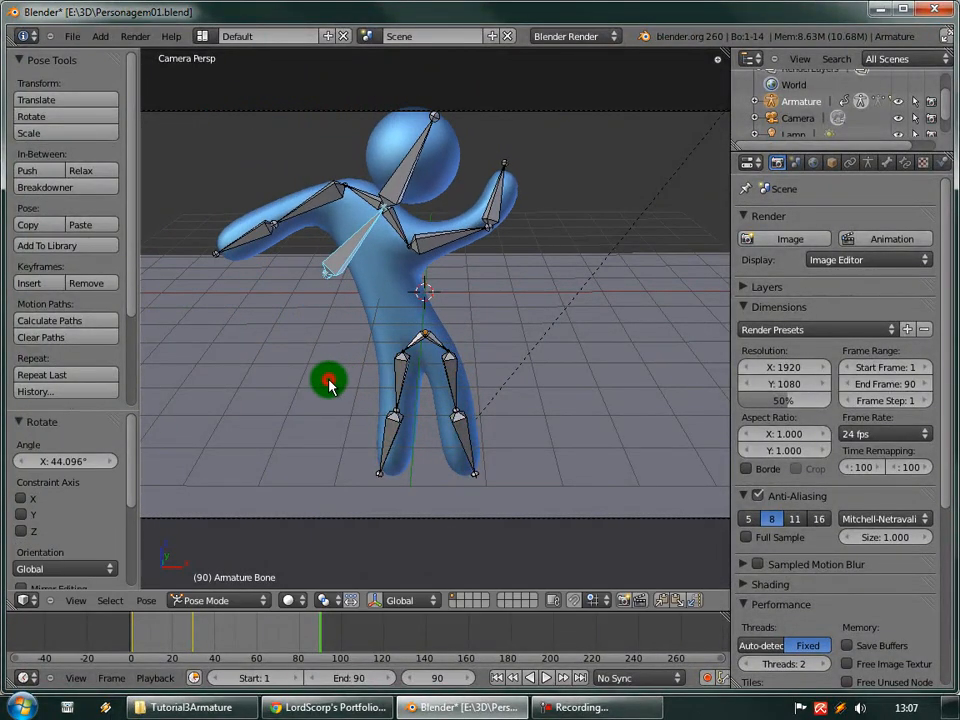
Shift the spine bone by about X 5.38, Y 0.37, Z 0.73 so the torso leans toward the raised arm's side.
key(g)
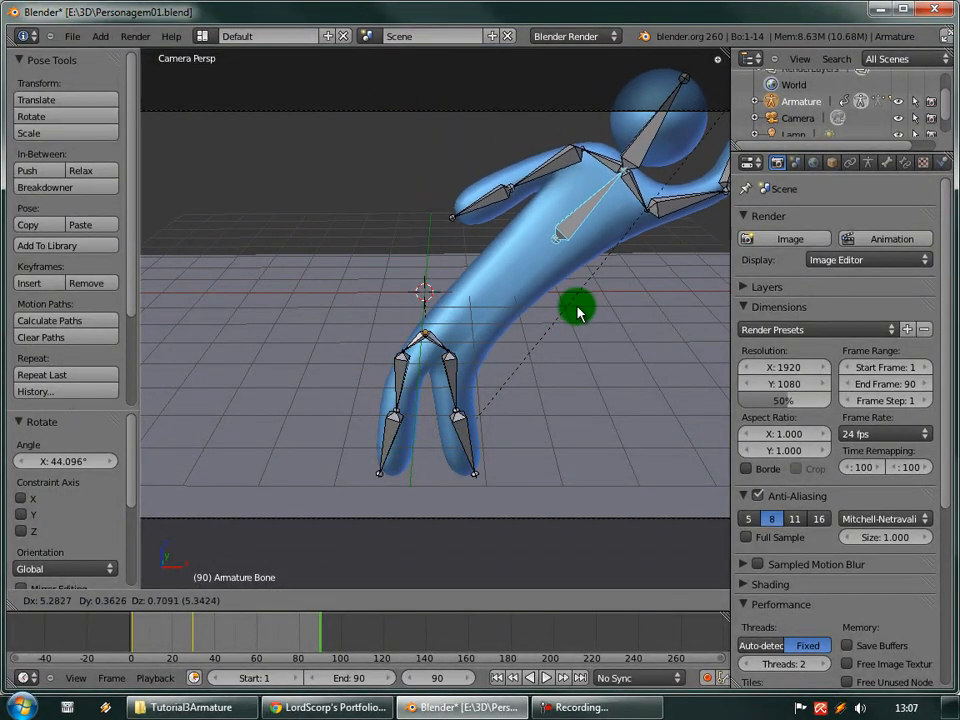
click(571, 305)
shift+middle_drag(569, 299, 446, 345)
scroll(543, 308, down, 2)
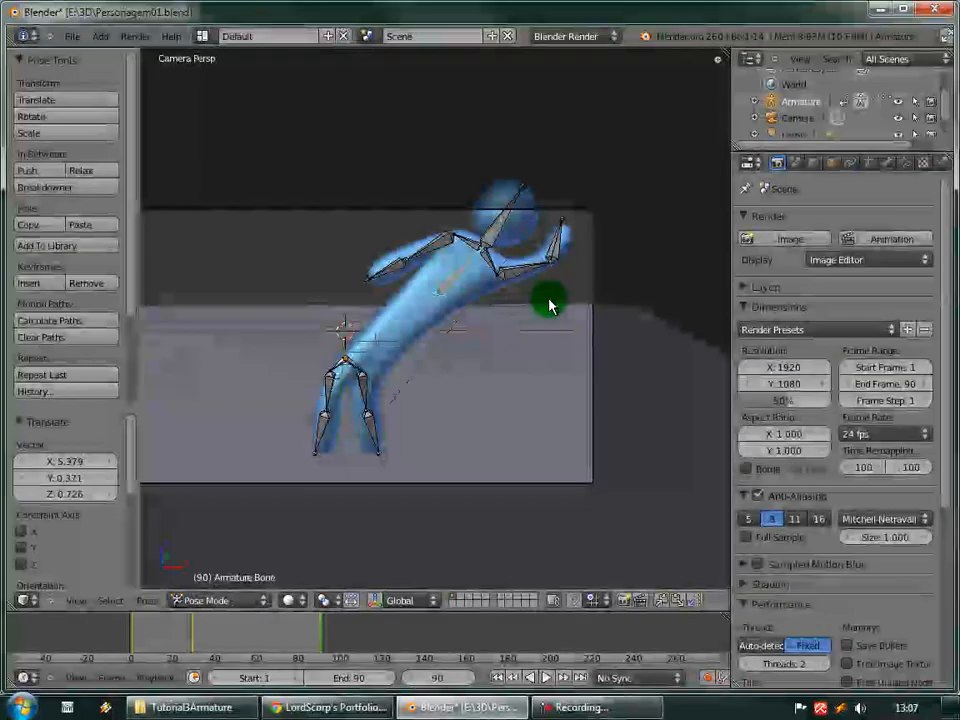
scroll(542, 304, up, 3)
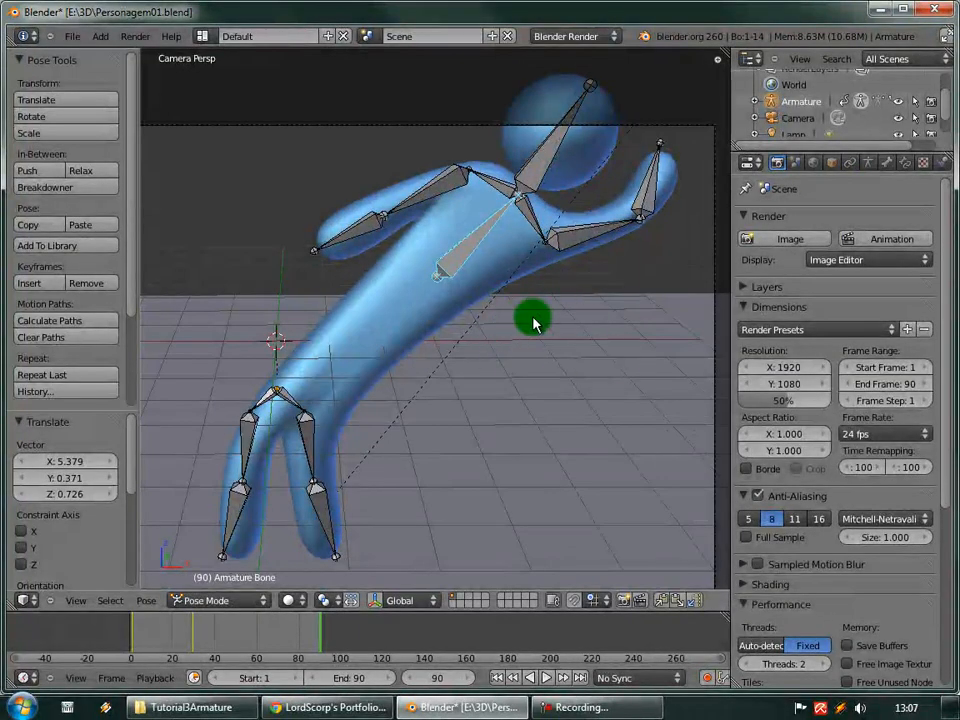
right_click(437, 280)
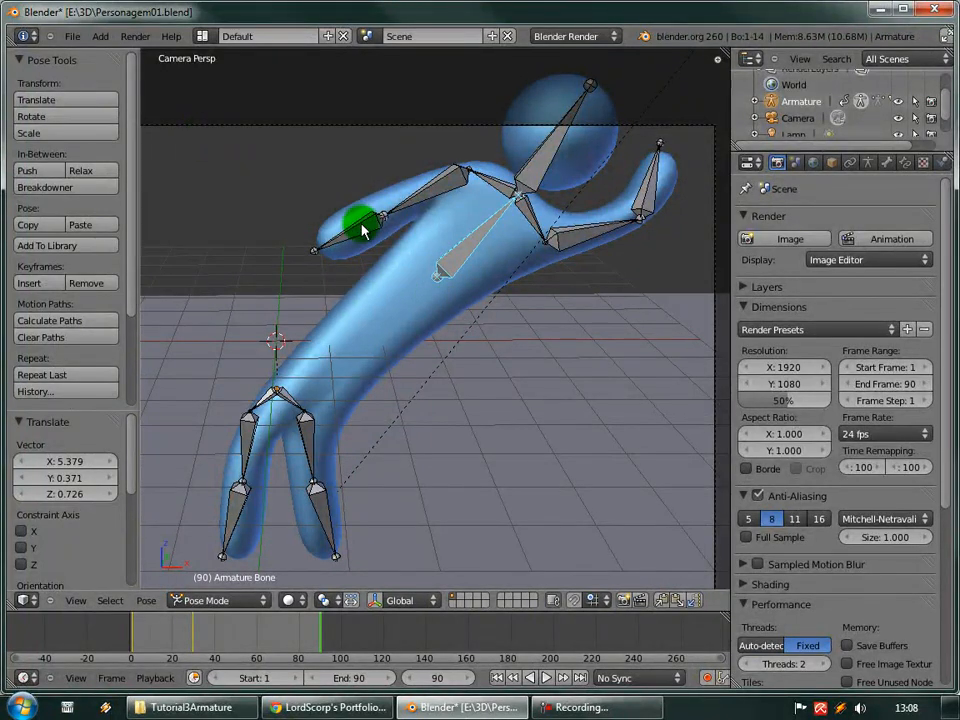
scroll(385, 255, down, 2)
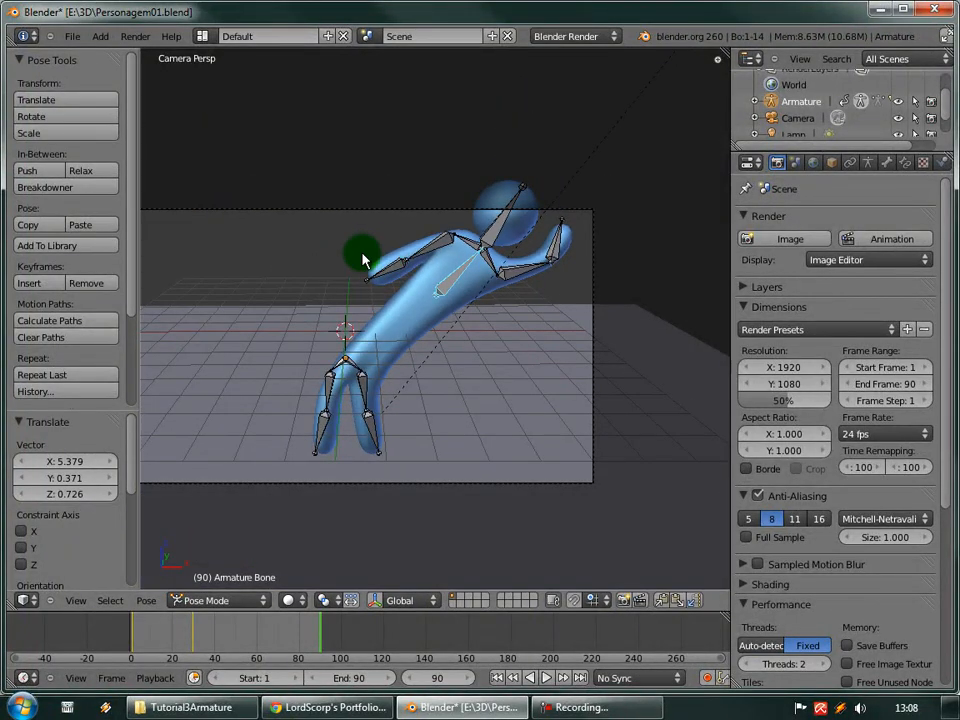
Save the scene as a new incremented version named Personagem02.blend in E:\3D.
click(74, 37)
key(ctrl+shift+s)
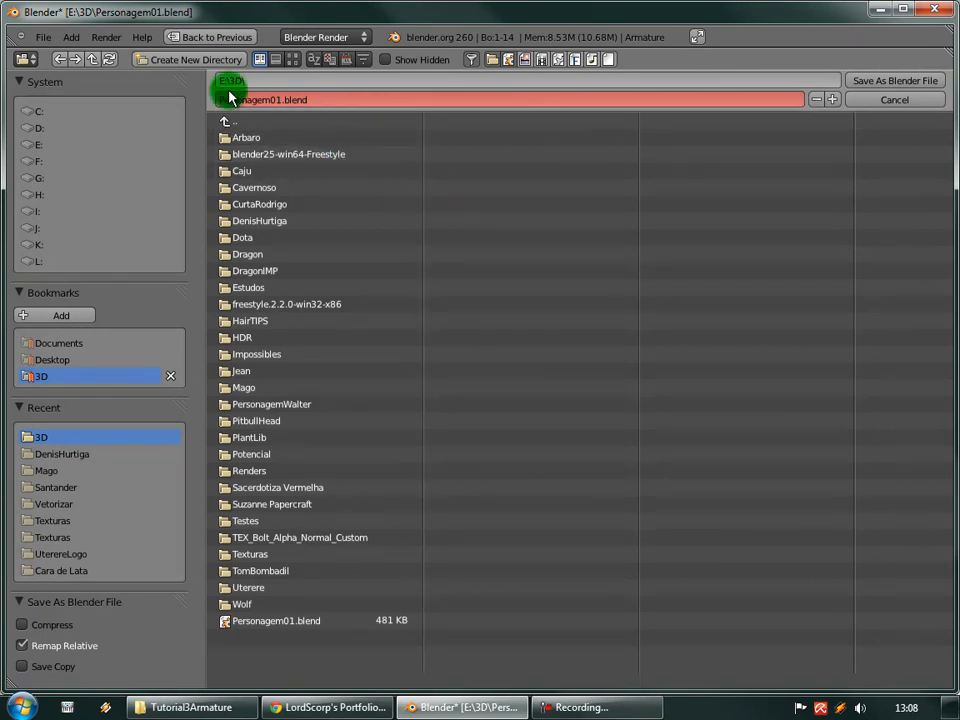
key(KP_Add)
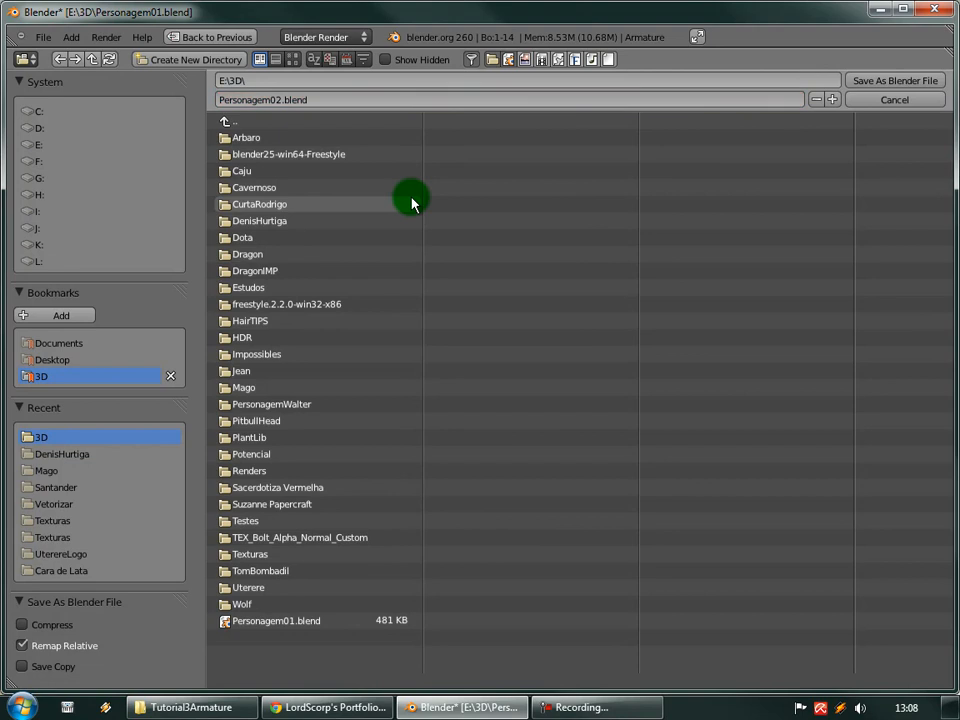
key(KP_Add)
key(KP_Add)
key(KP_Add)
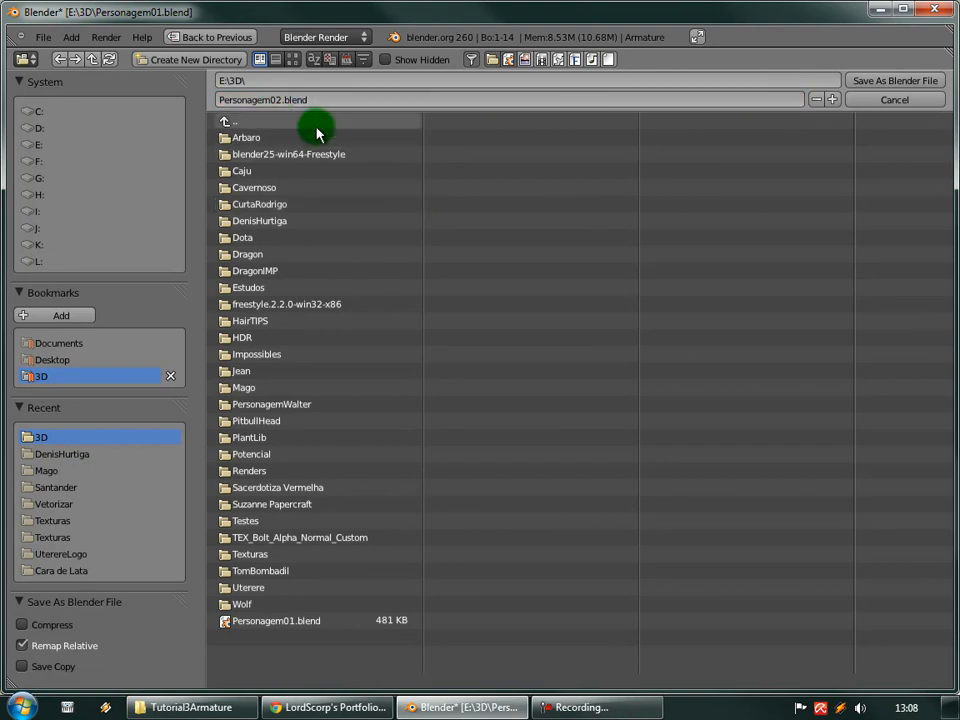
key(KP_Subtract)
key(KP_Subtract)
key(KP_Subtract)
key(KP_Subtract)
key(KP_Add)
key(Return)
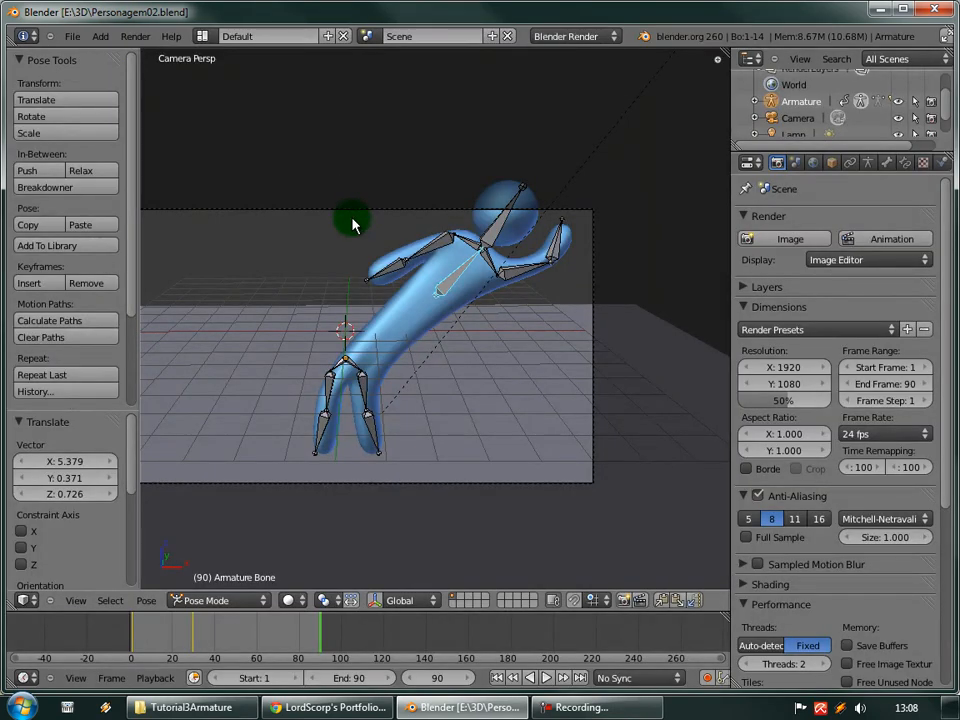
key(shift+ctrl+s)
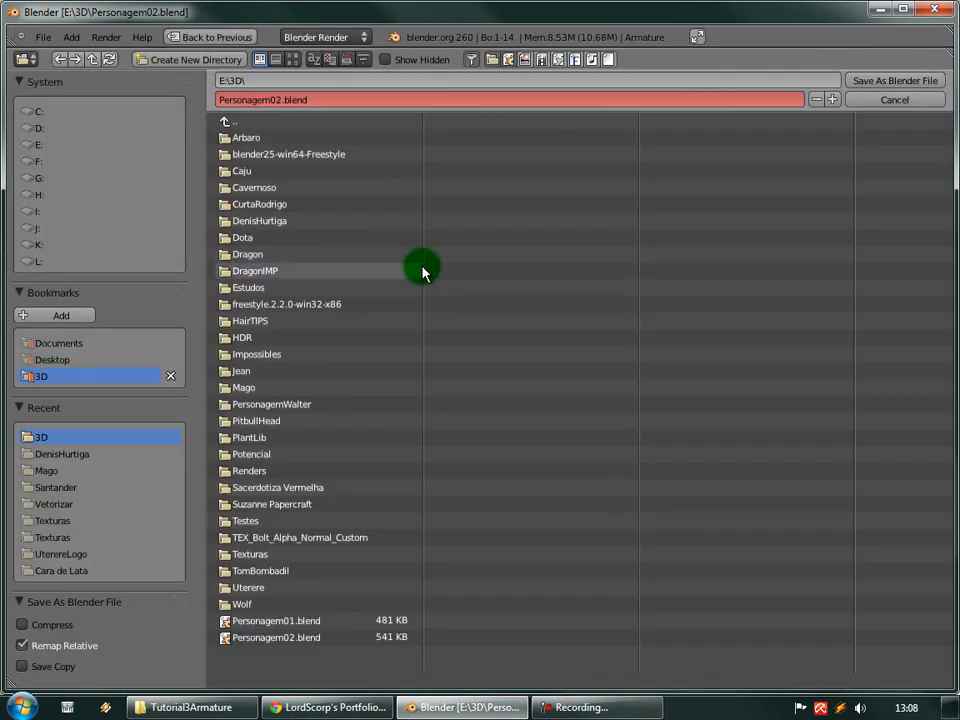
key(Return)
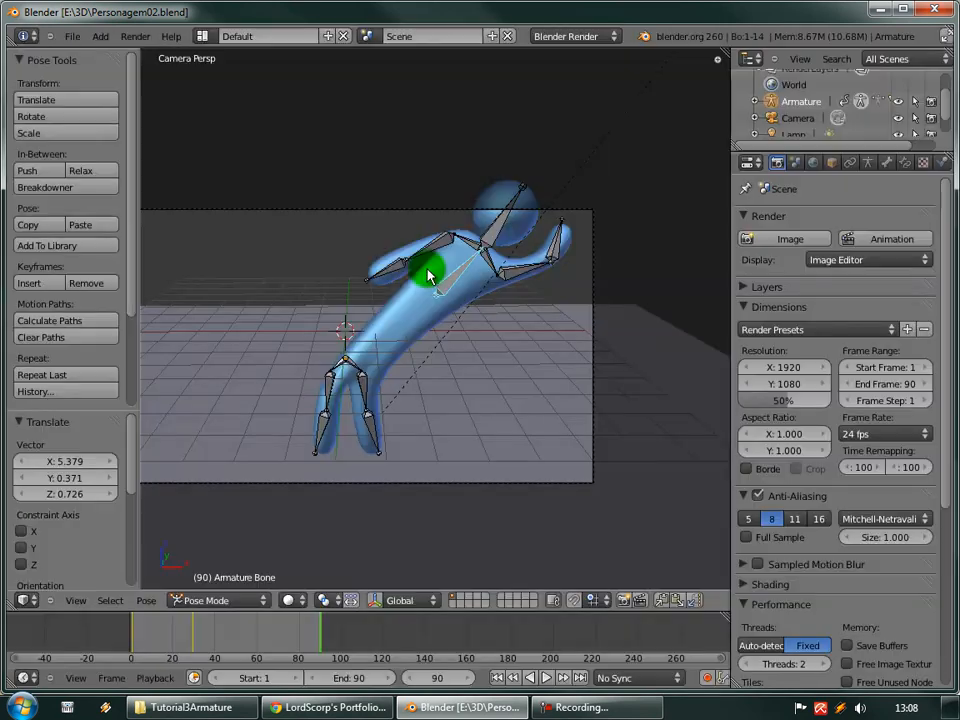
key(ctrl+shift+s)
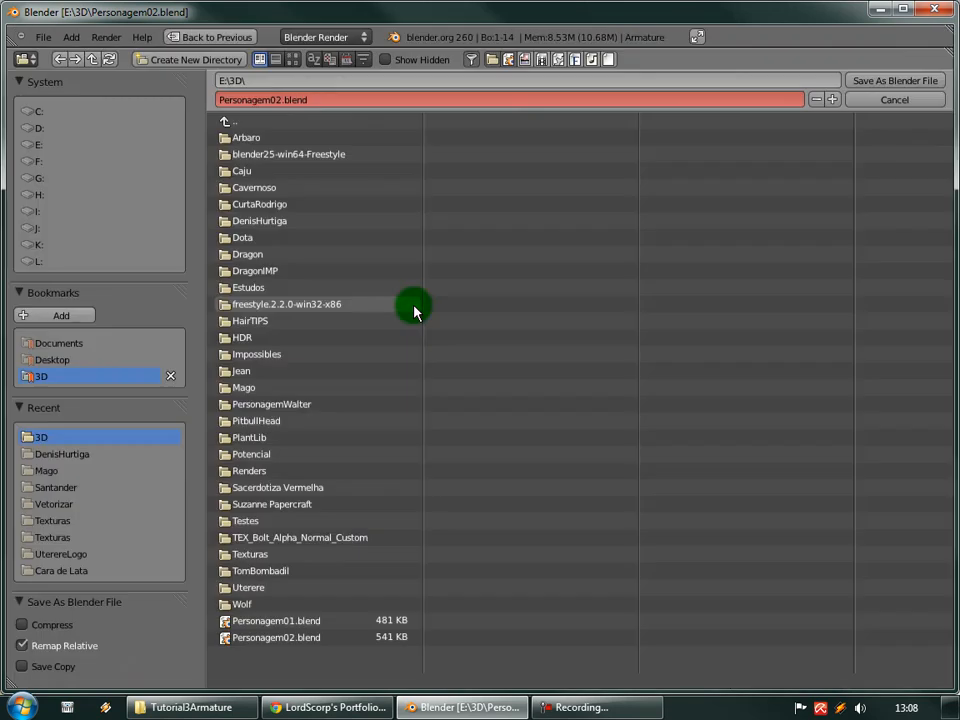
key(KP_Add)
key(Escape)
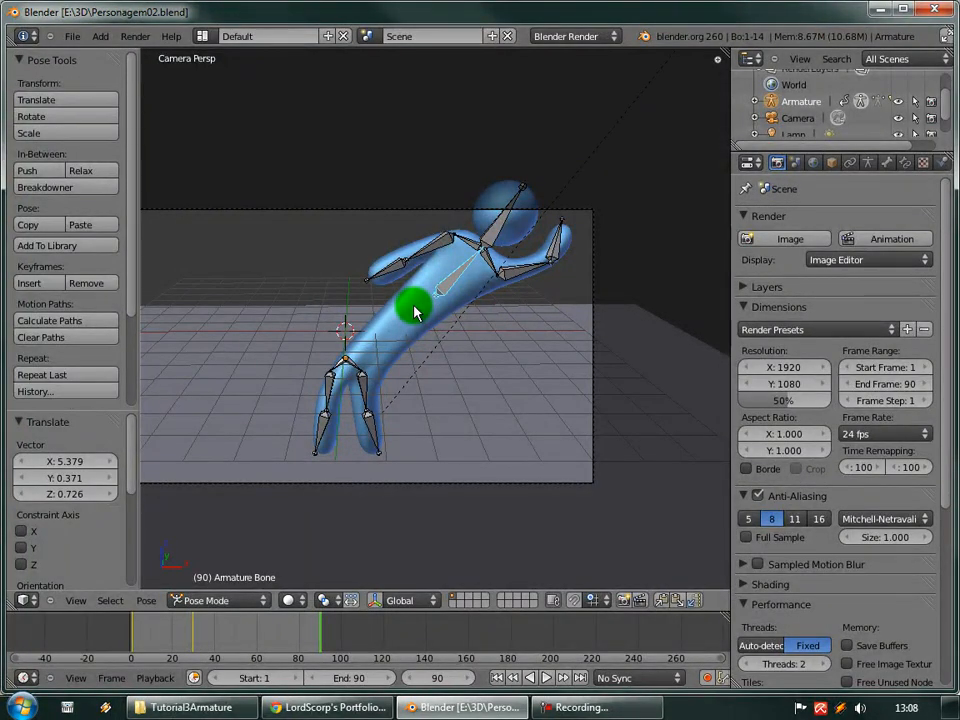
Shift the spine bone by about X -0.48, Y -0.11, Z -0.28 to pull the torso slightly back.
scroll(460, 338, up, 3)
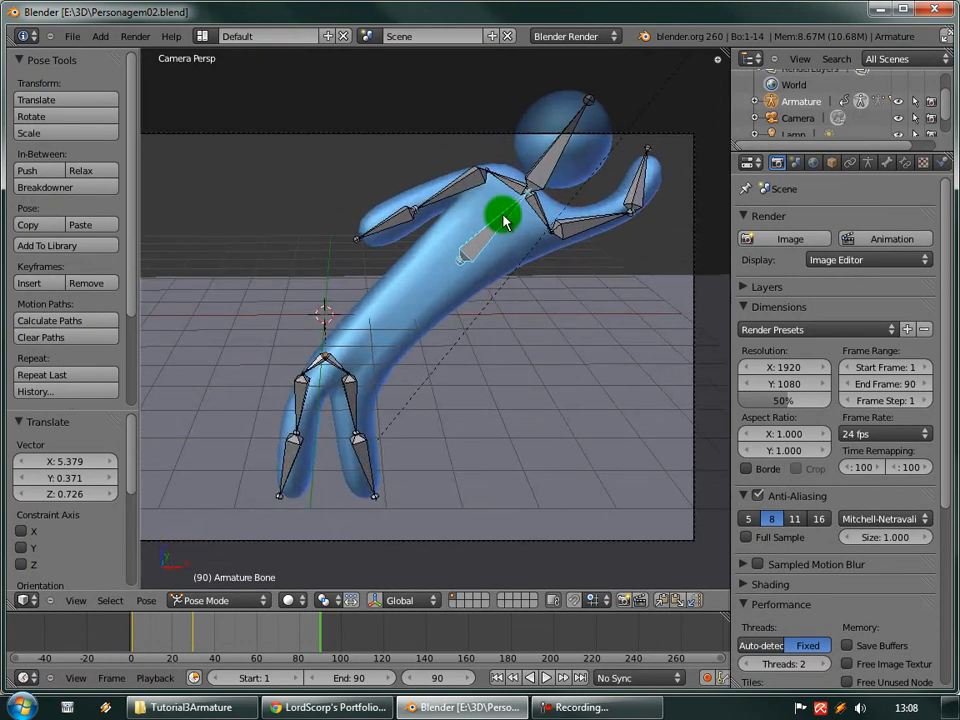
key(r)
drag(450, 282, 435, 272)
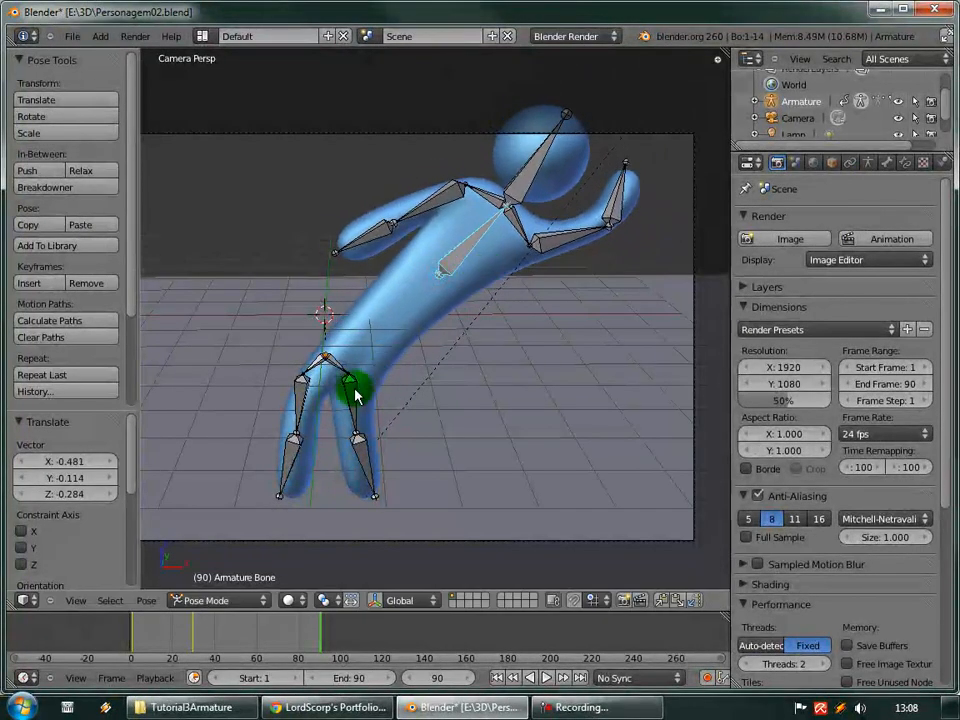
Rotate the character's right thigh bone (Bone_R.004) by about 78.3° so the leg lifts out sideways.
right_click(296, 440)
key(r)
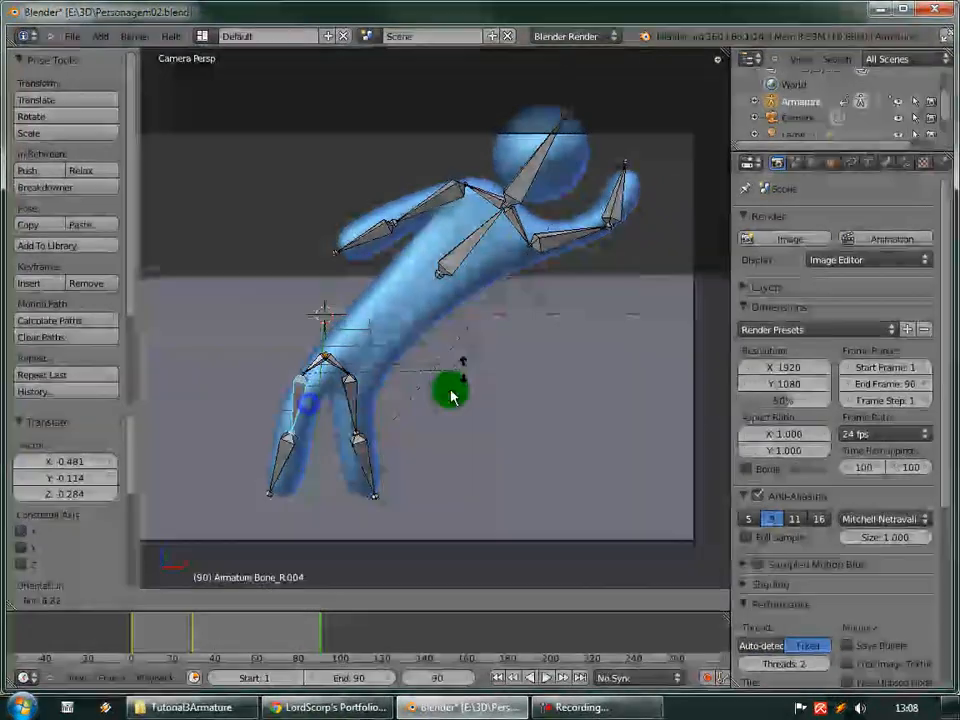
click(321, 439)
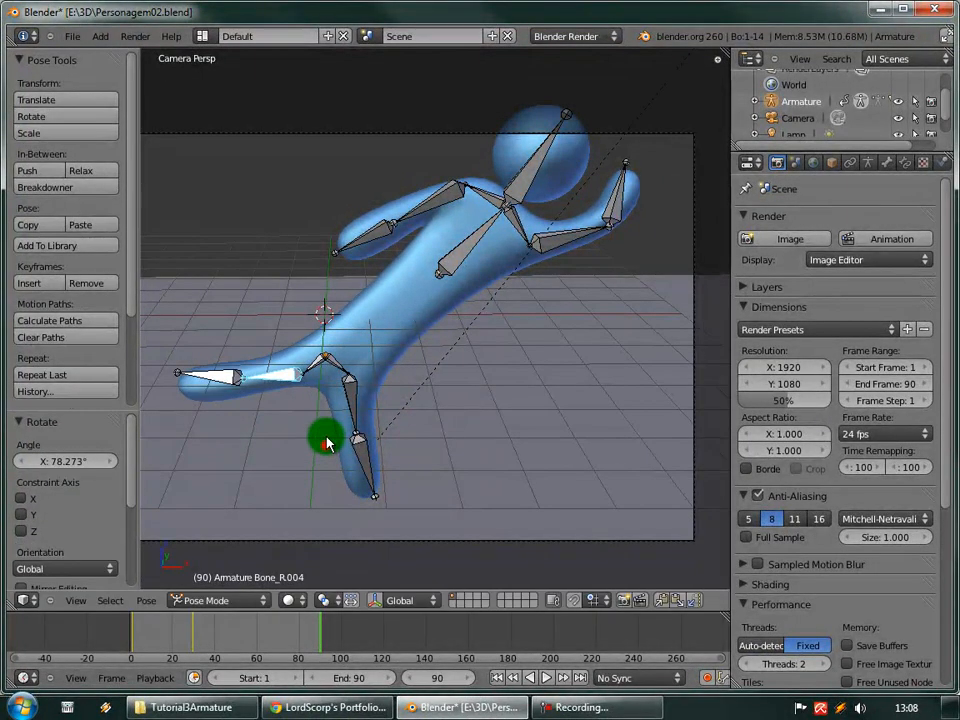
Rotate the raised leg's hip bone upward and counter-rotate its thigh bone by about -40.1° to keep the leg horizontal.
right_click(311, 360)
key(r)
click(405, 455)
right_click(278, 330)
key(r)
click(428, 303)
Rotate the raised leg's shin bone (Bone_R.005) by about -3.8°.
right_click(208, 351)
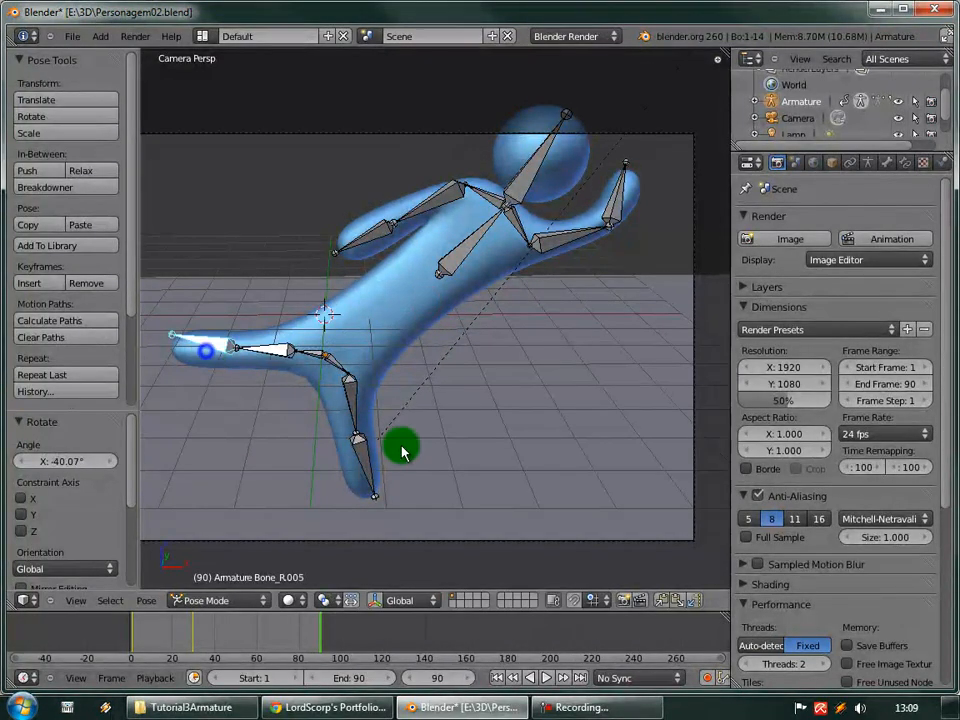
key(r)
click(407, 435)
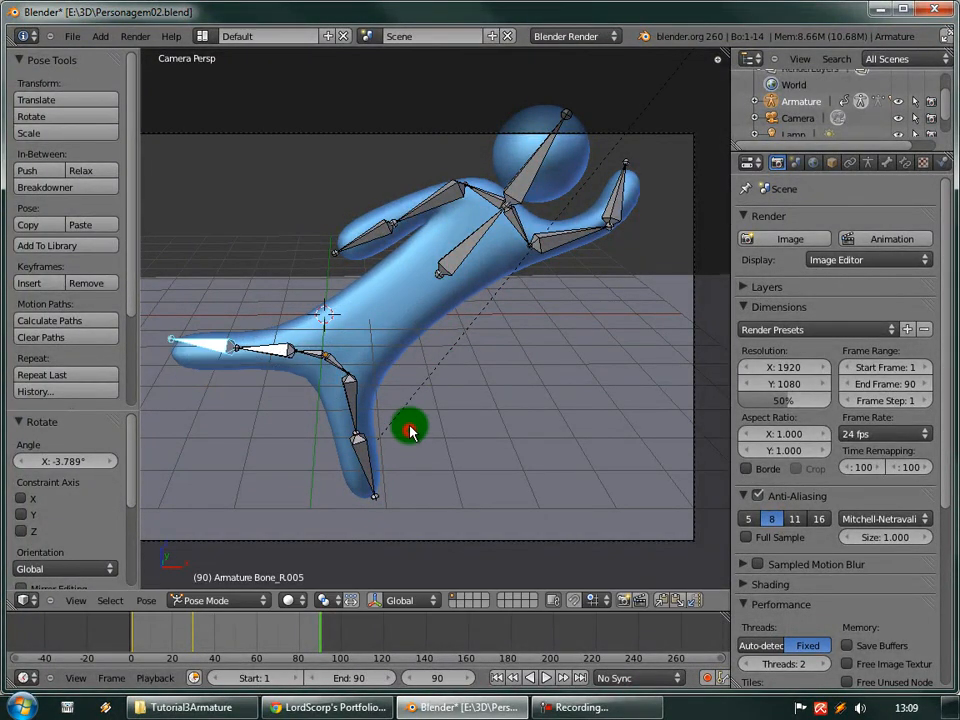
Select all the bones and insert a LocRotScale keyframe for the whole pose at frame 90.
key(a)
key(a)
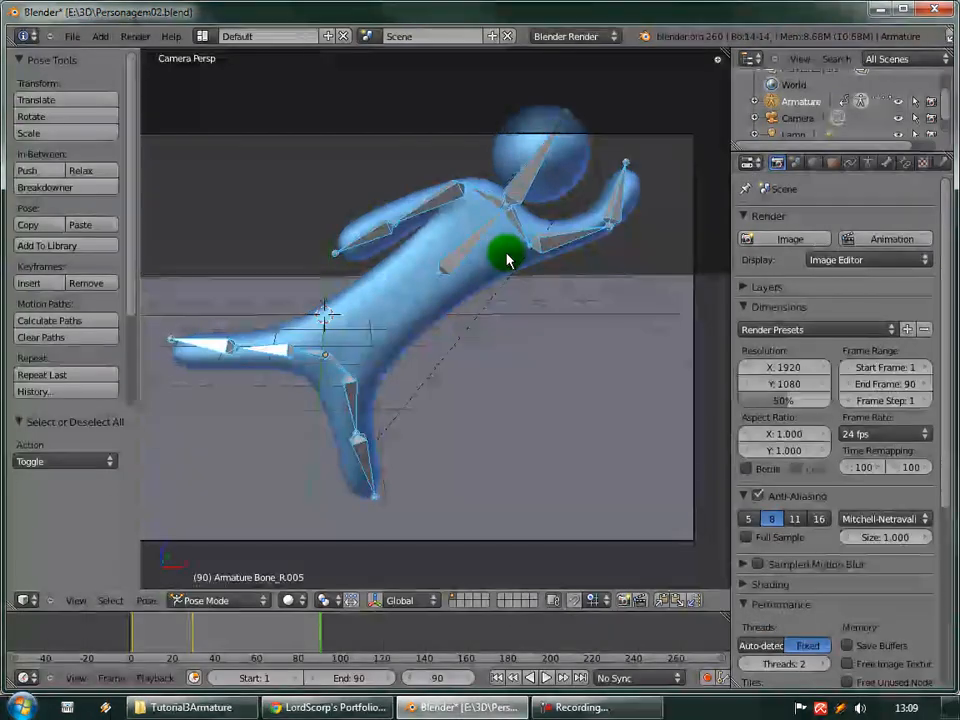
key(a)
scroll(460, 295, up, 2)
key(a)
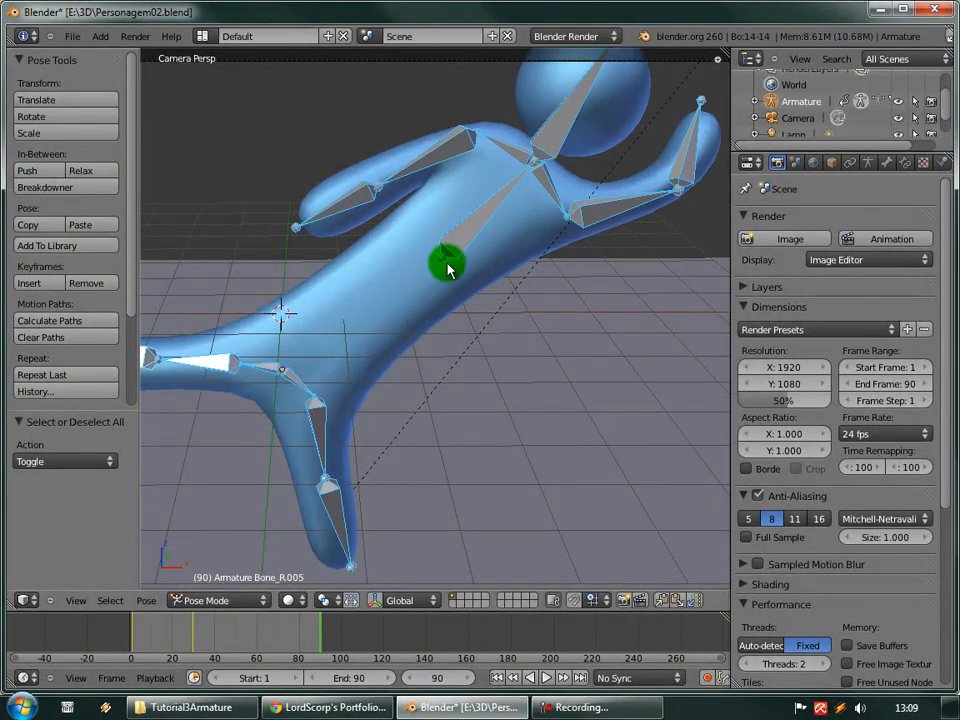
scroll(480, 360, down, 3)
key(i)
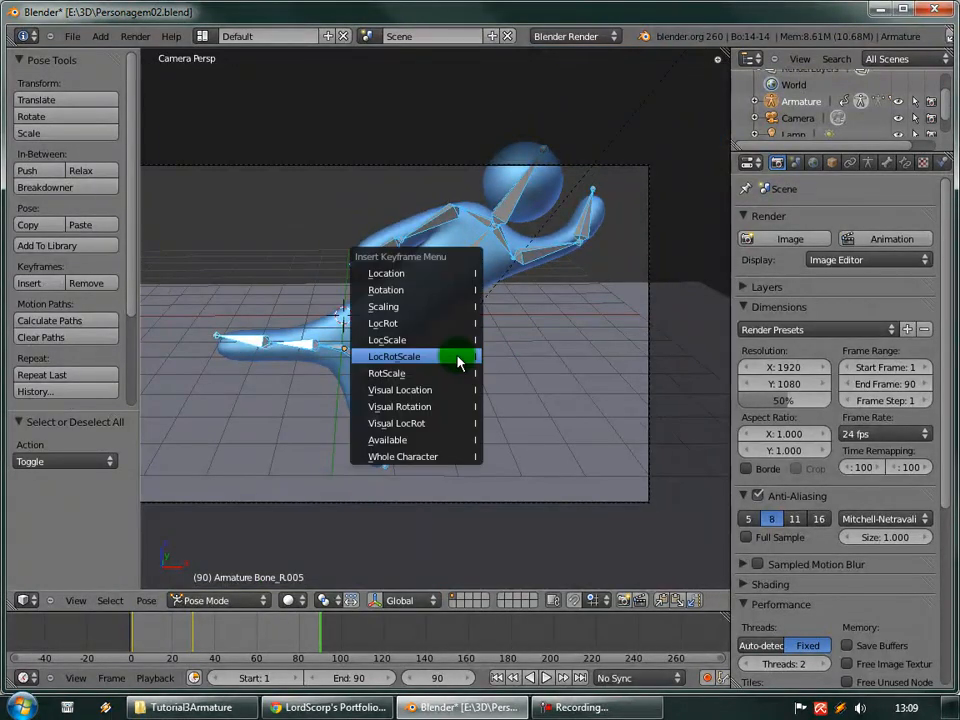
click(459, 360)
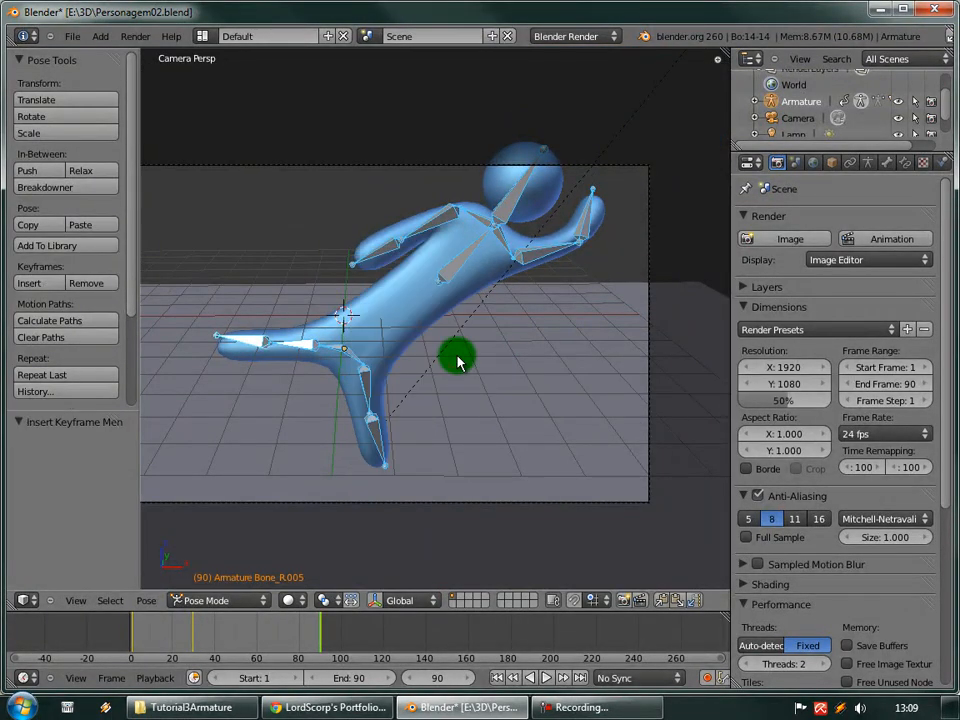
Deselect the bones, scrub the timeline from the first frame, and play back the animation through the camera view.
key(a)
drag(330, 625, 219, 628)
key(shift+Left)
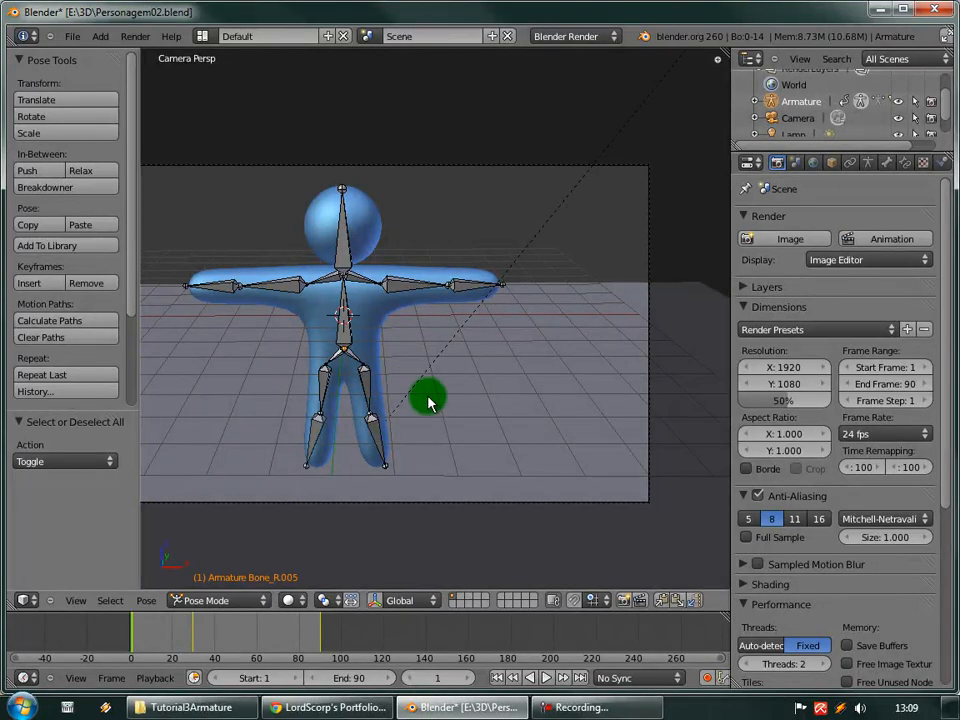
scroll(489, 399, down, 1)
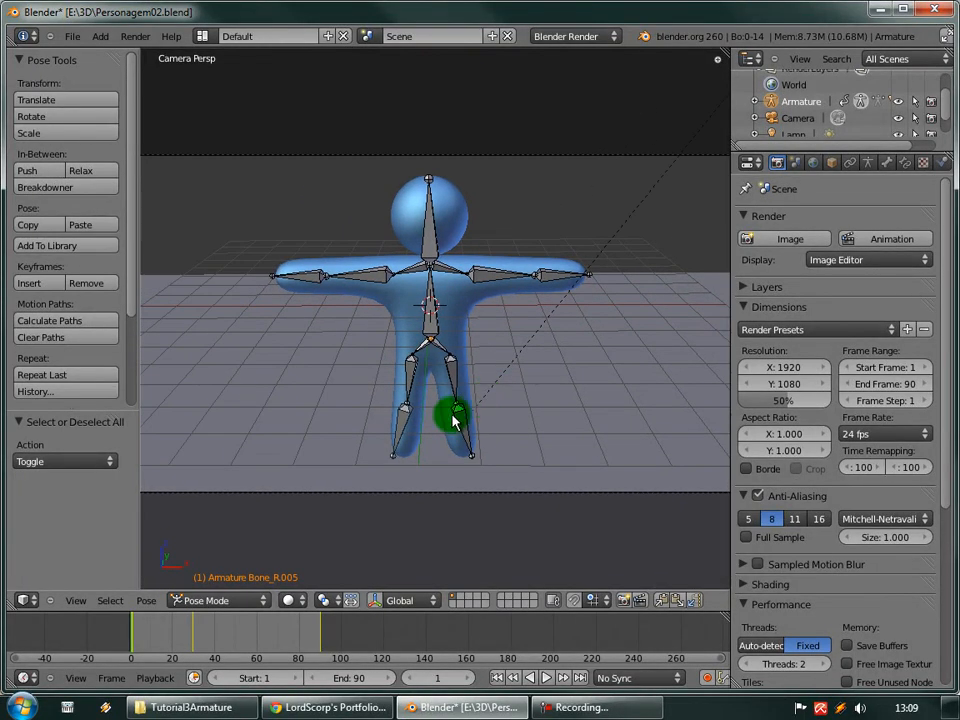
scroll(452, 422, down, 2)
scroll(452, 422, up, 1)
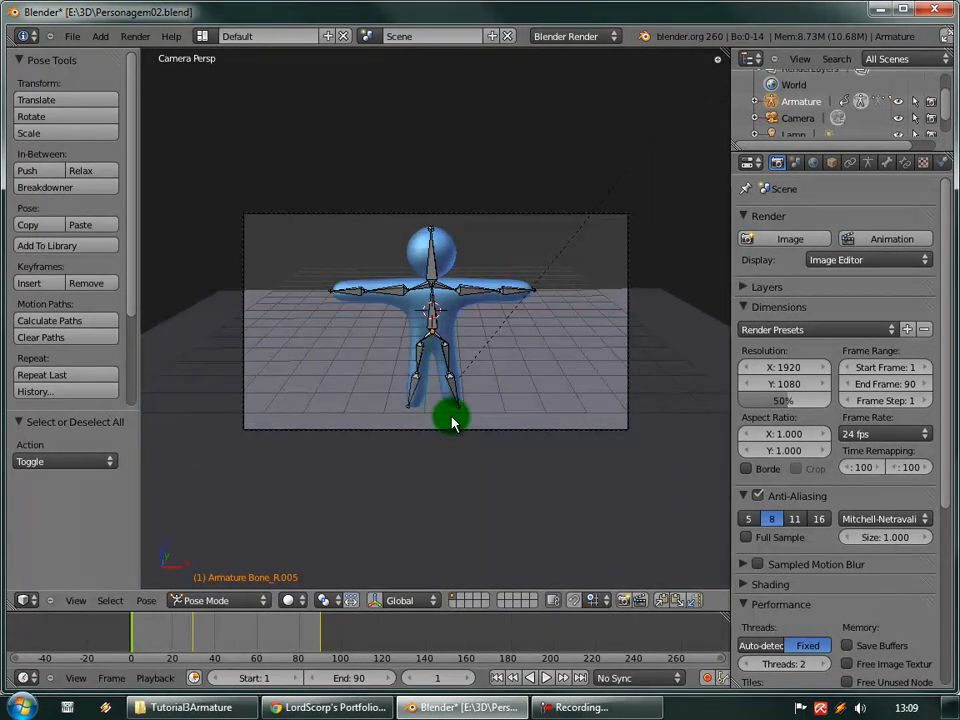
drag(221, 628, 183, 633)
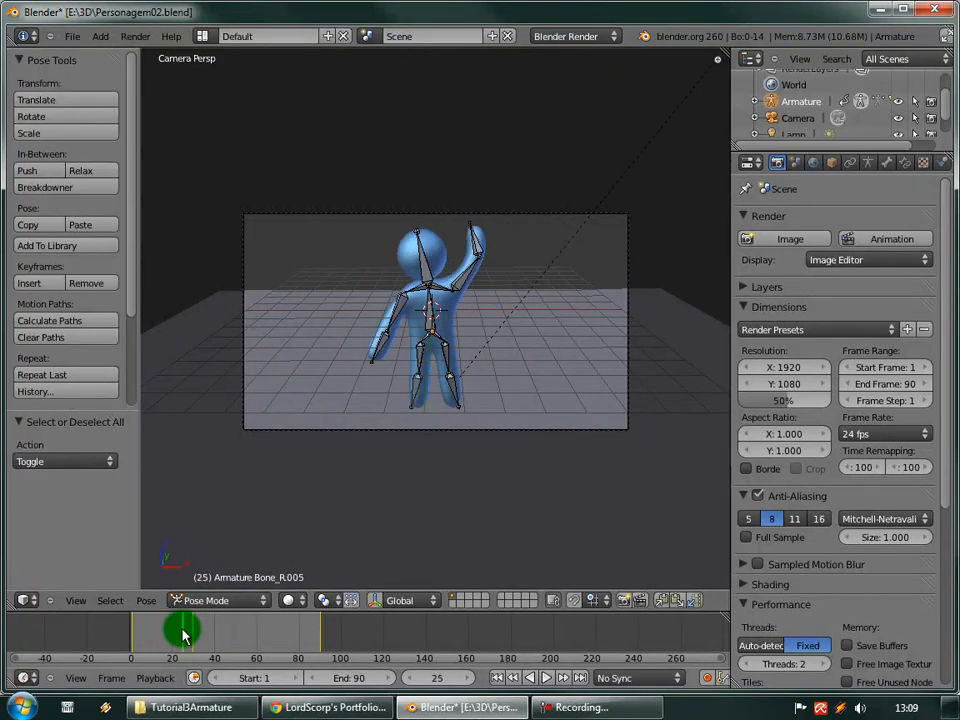
key(Down)
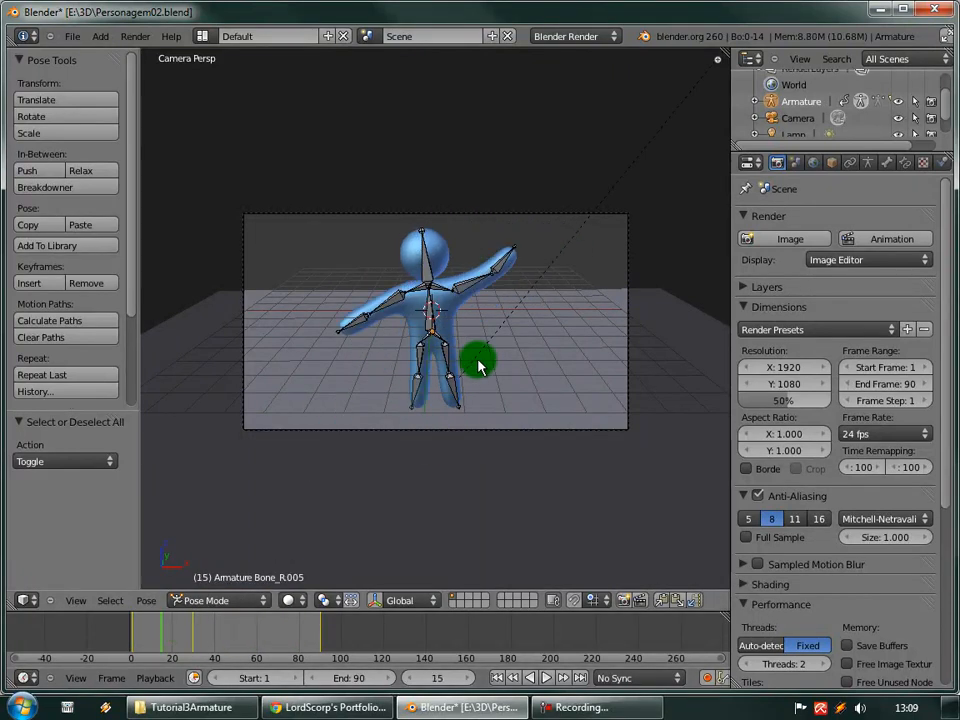
key(alt+a)
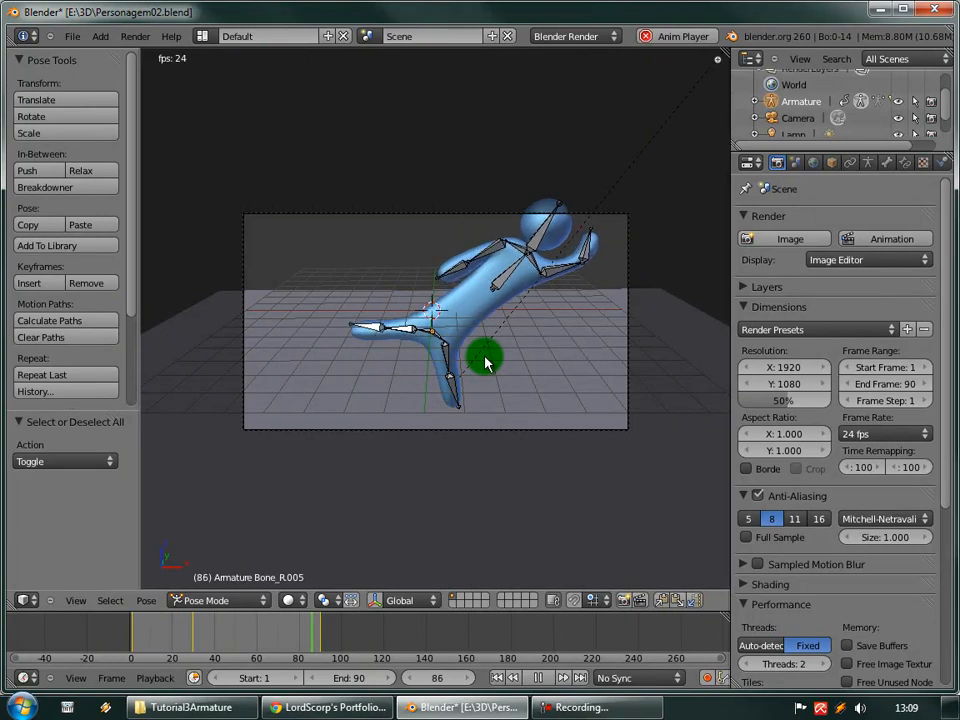
key(Escape)
Go to frame 16 and rotate the upper bone of the raised arm (Bone_L.001) by about -24.6°.
drag(137, 636, 166, 641)
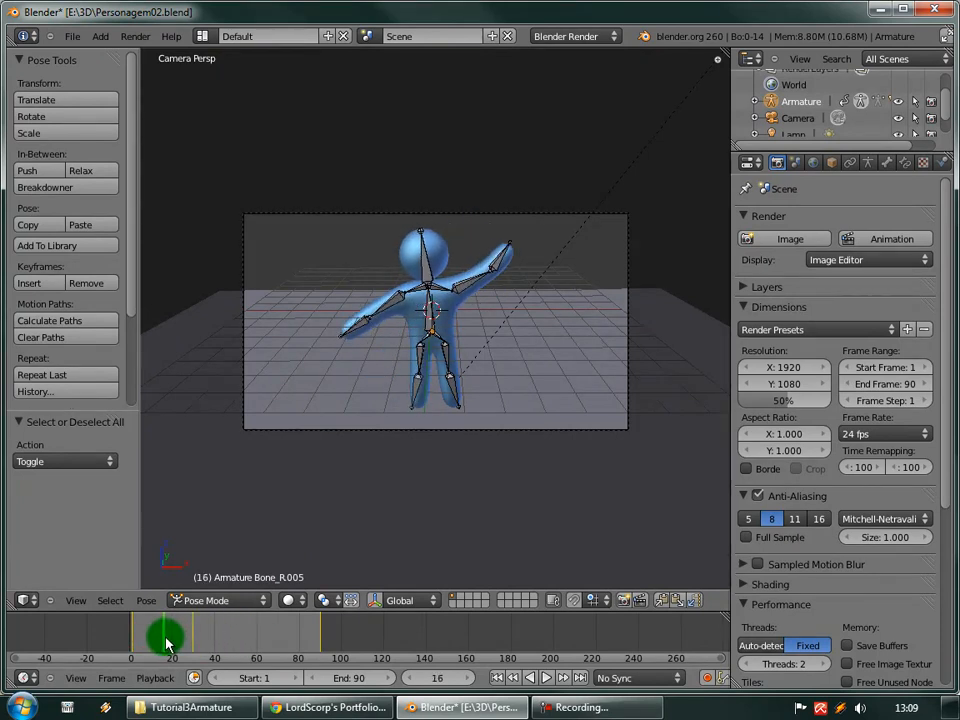
scroll(514, 375, up, 5)
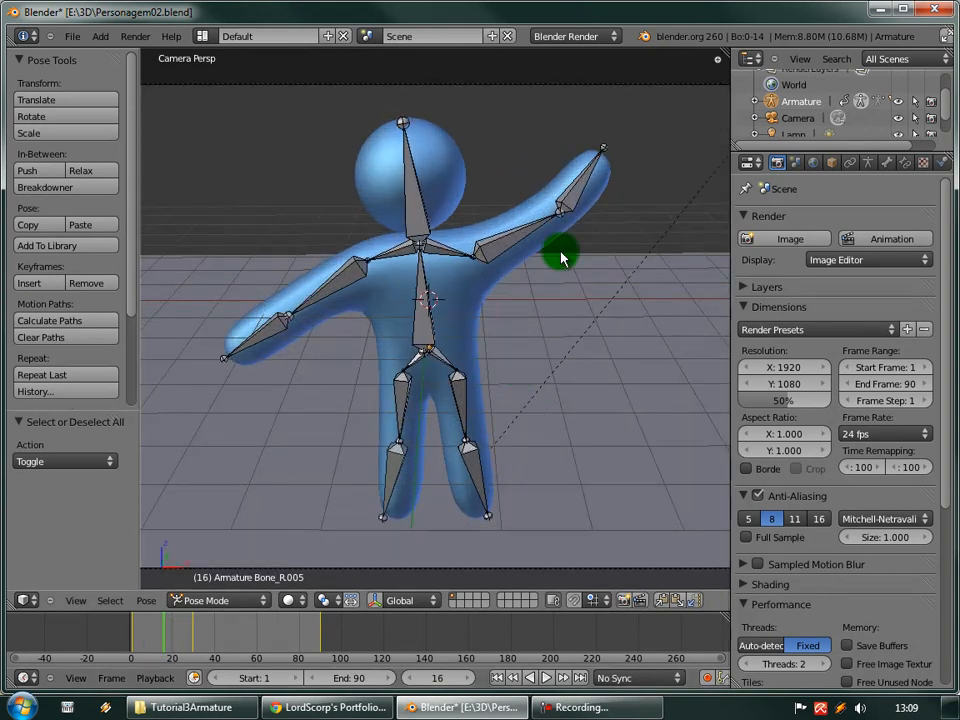
right_click(567, 193)
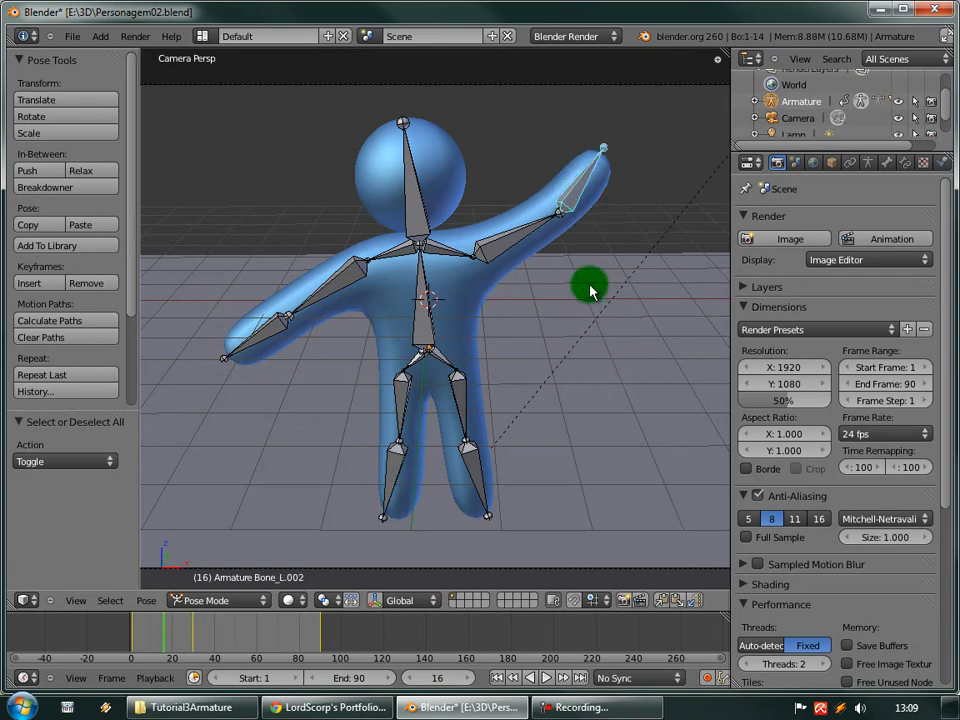
right_click(525, 235)
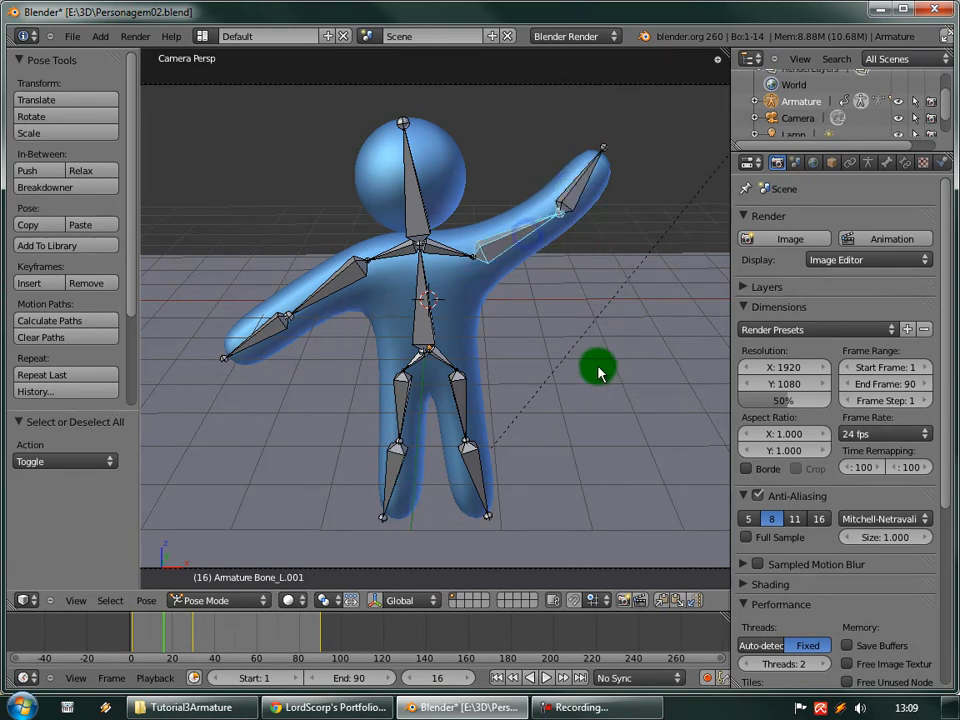
key(r)
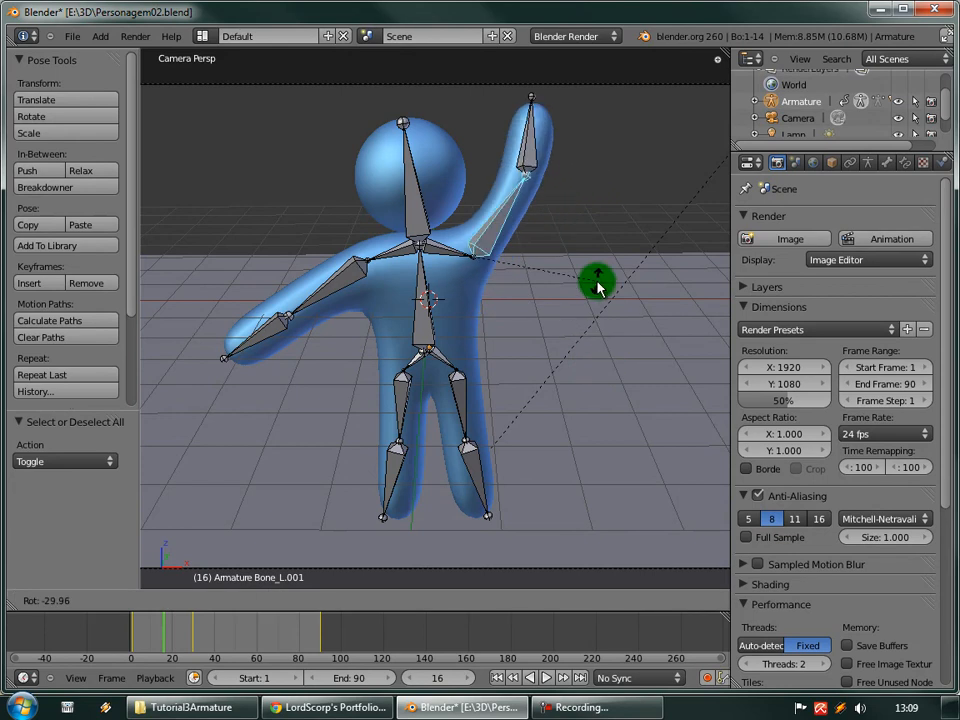
click(597, 298)
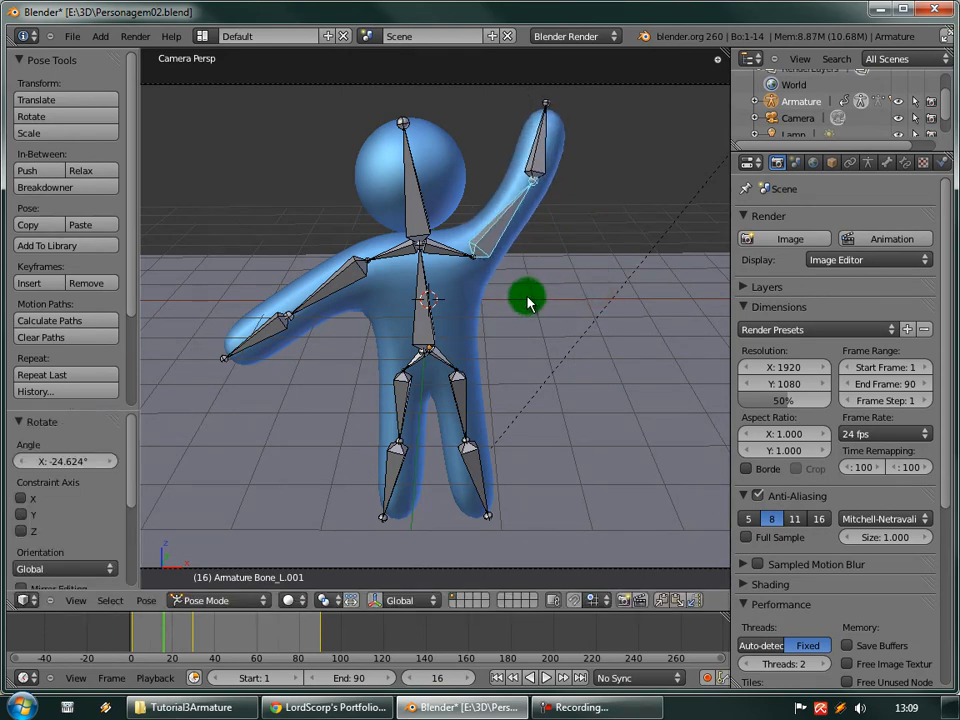
Insert a LocRotScale keyframe at frame 16 for only the raised arm's upper bone.
key(a)
right_click(497, 240)
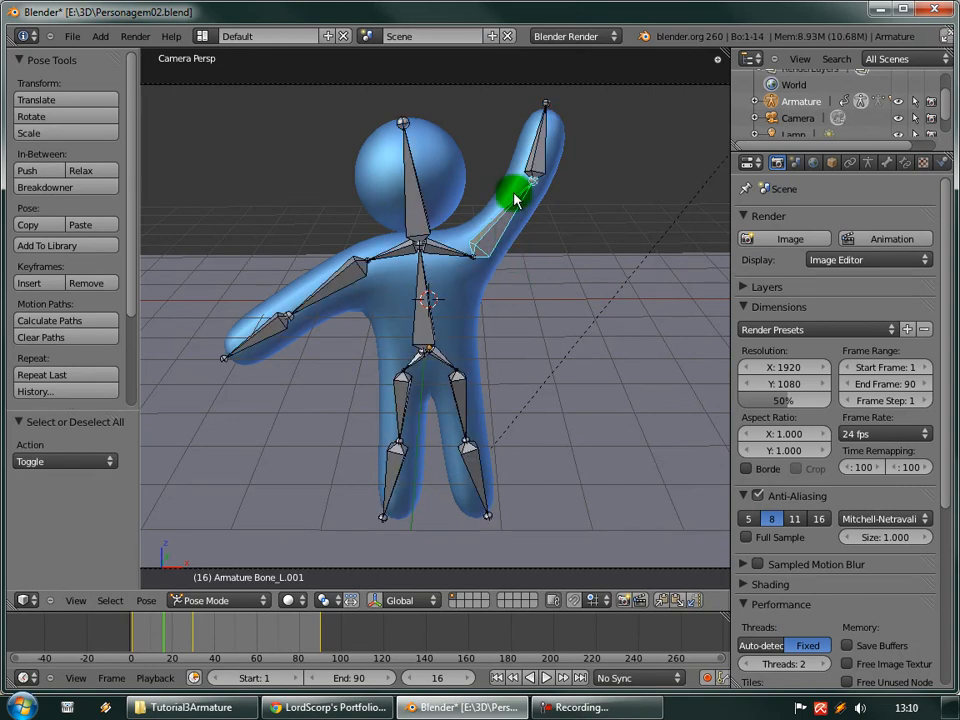
key(i)
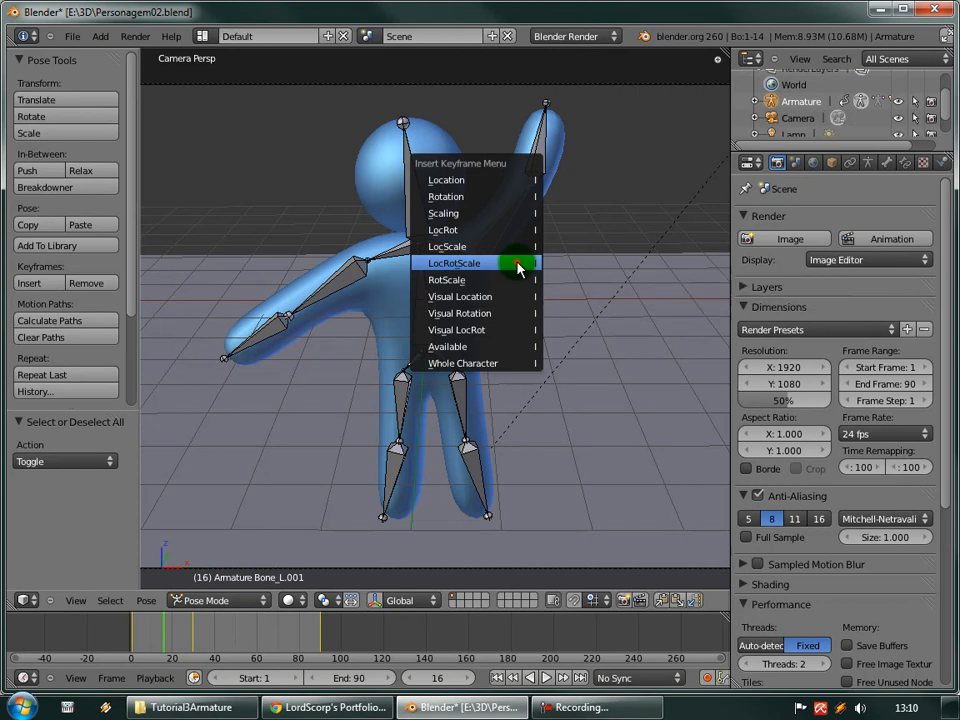
click(517, 262)
Step back and forth through the frames around frame 16 to check the raised arm's new in-between motion.
key(Left)
key(Left)
key(Left)
key(Left)
key(Left)
key(Left)
key(Left)
key(Left)
key(Left)
key(Left)
key(Left)
key(Left)
key(Left)
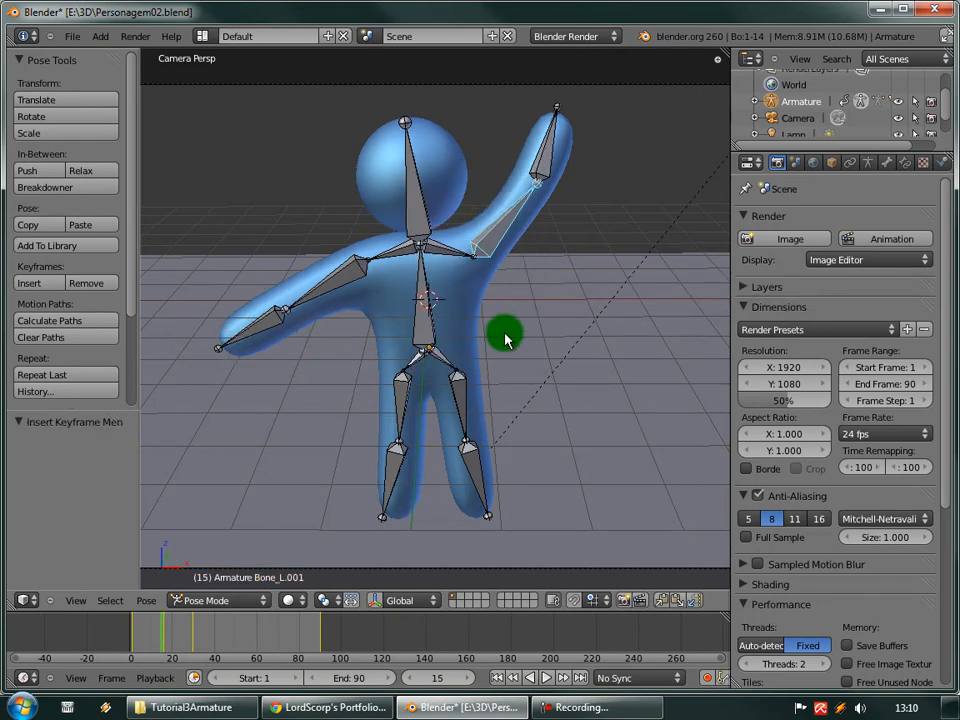
key(Right)
key(Right)
key(Right)
key(Right)
key(Right)
key(Right)
key(Right)
key(Right)
key(Right)
key(Right)
key(Right)
key(Right)
key(Right)
key(Right)
key(Right)
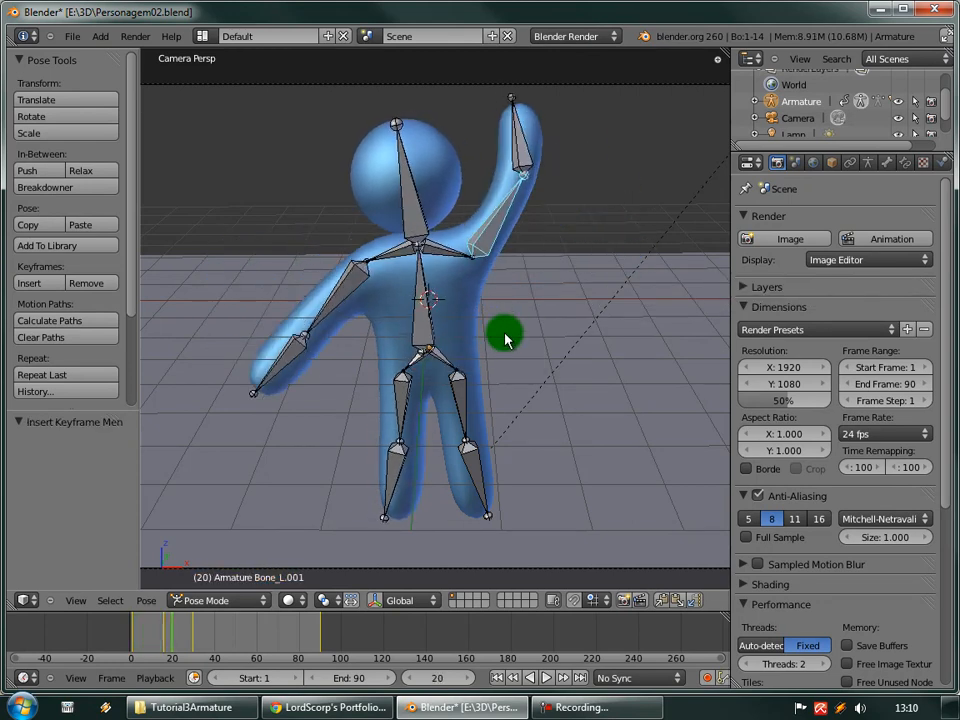
key(Left)
key(Left)
key(Left)
key(Left)
key(Left)
key(Right)
key(Right)
key(Right)
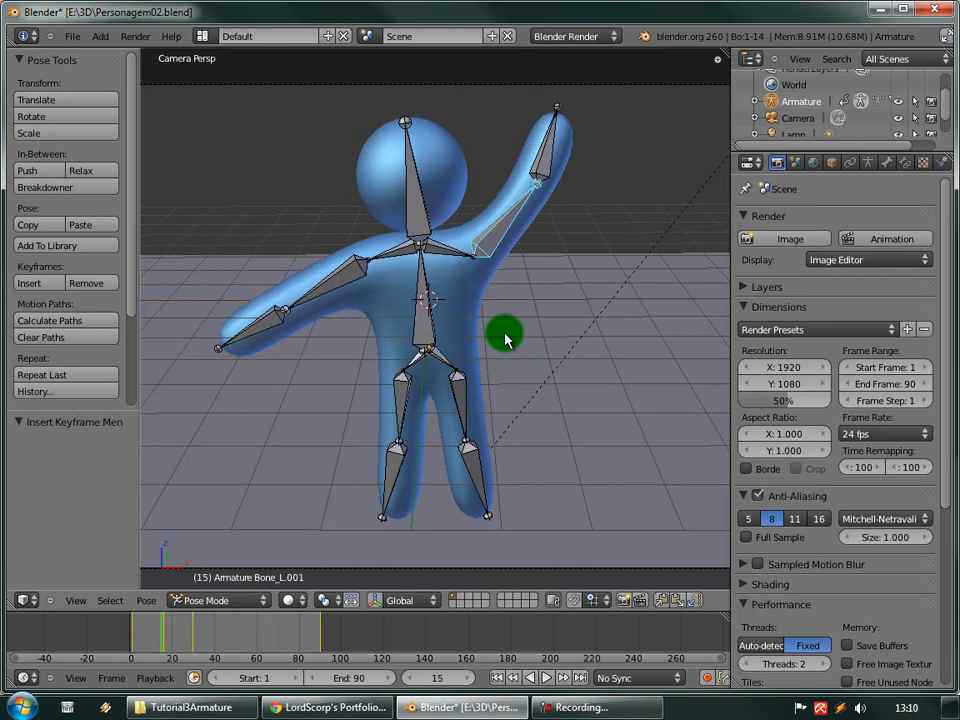
At frame 16, rotate the lowered arm's forearm bone (Bone_R.002) by about -51.3° and the thigh bone Bone_L.004 by about -34.4°.
right_click(281, 330)
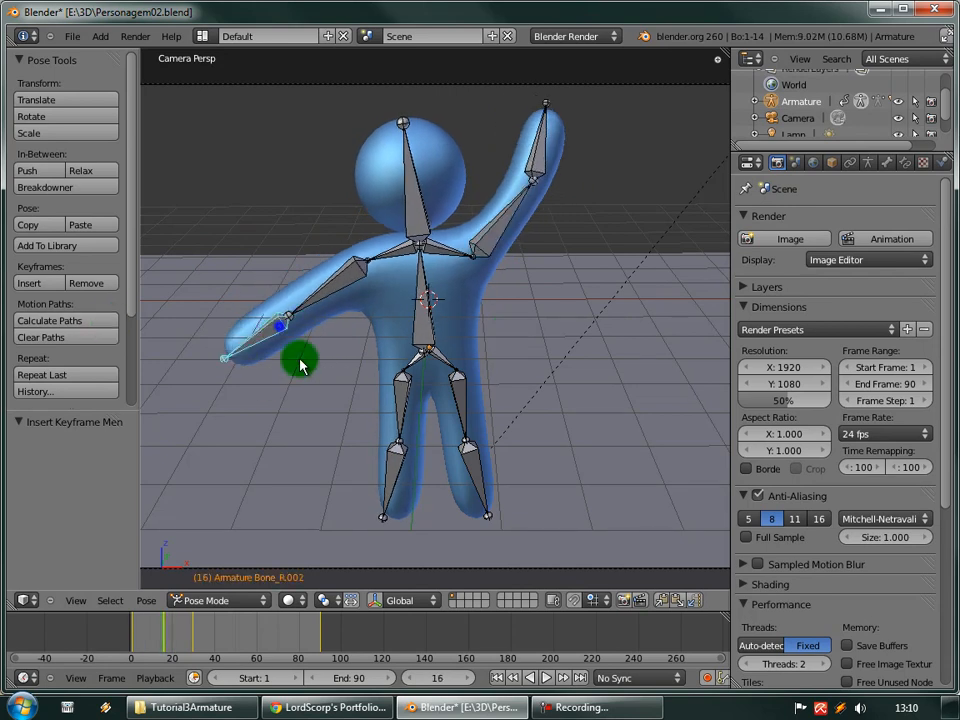
key(r)
click(443, 310)
right_click(457, 384)
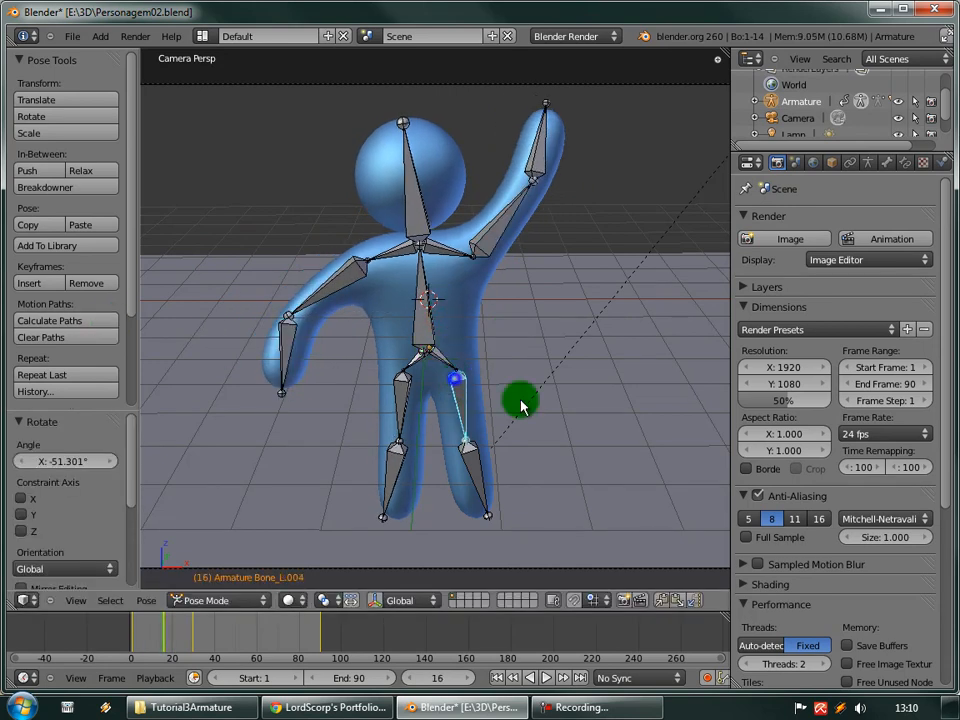
key(r)
click(595, 355)
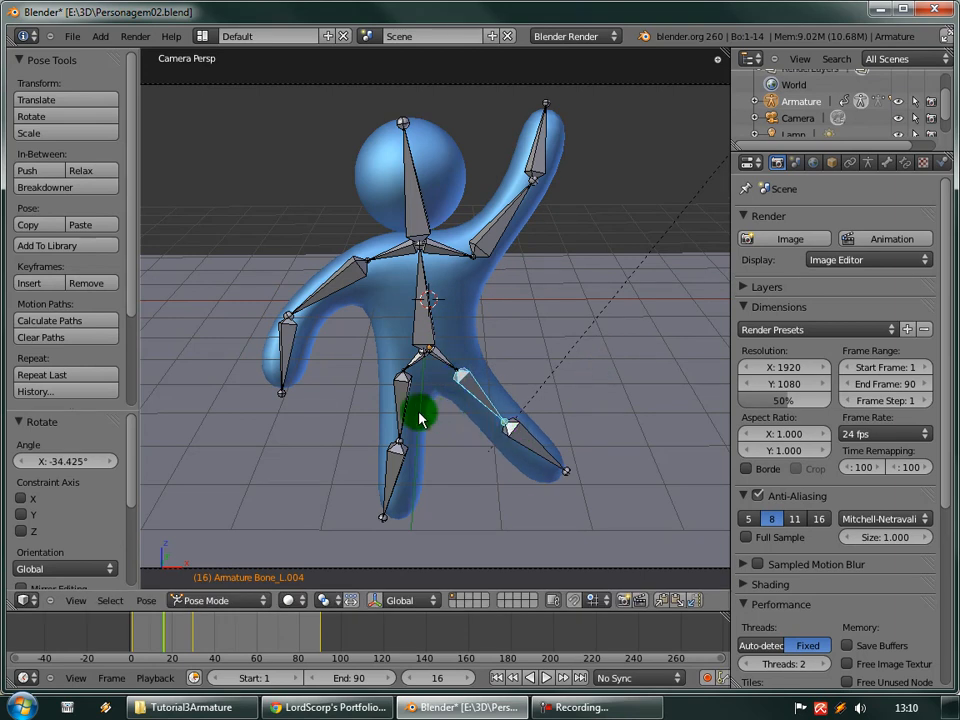
Insert a keyframe at frame 16 for all bones of the armature.
key(a)
key(i)
click(486, 367)
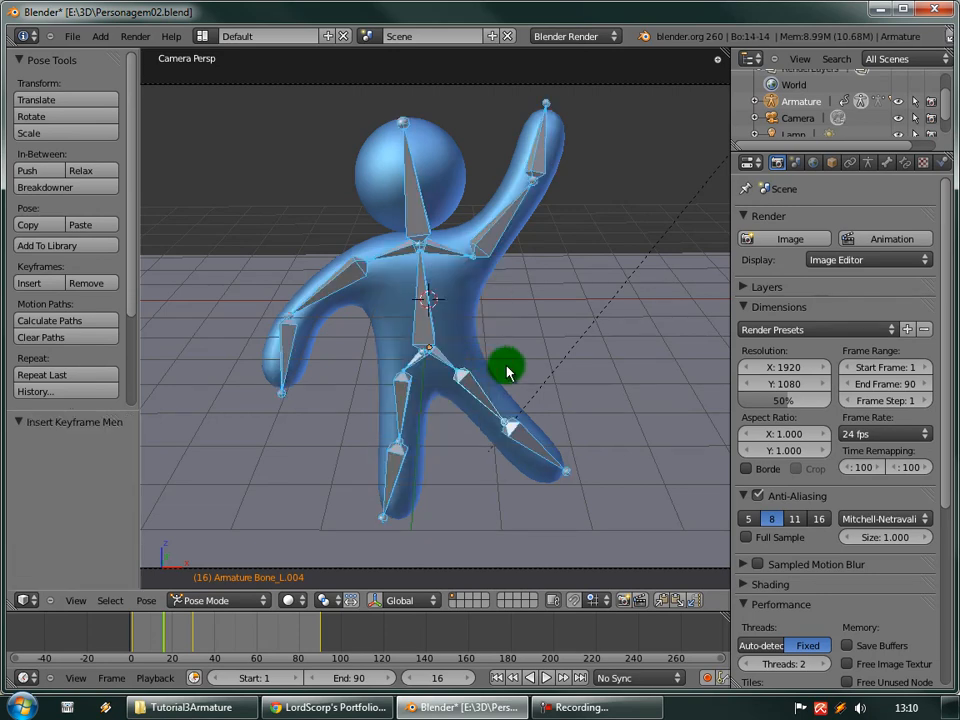
Play back the animation through the camera, step through its early frames, and go to the last frame, 90.
key(alt+a)
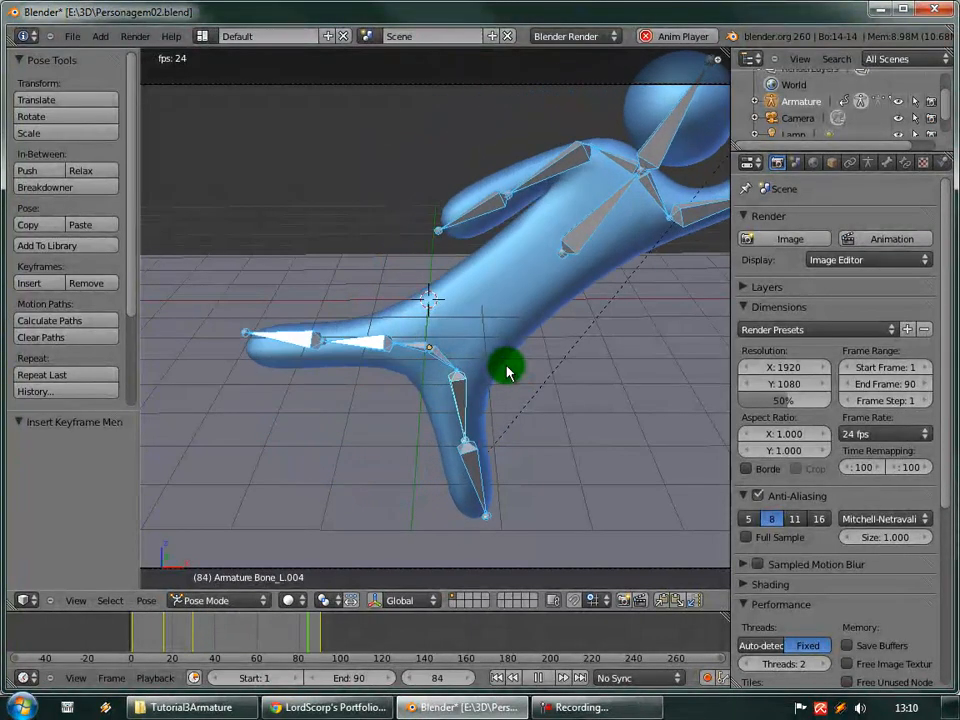
key(alt+a)
key(Home)
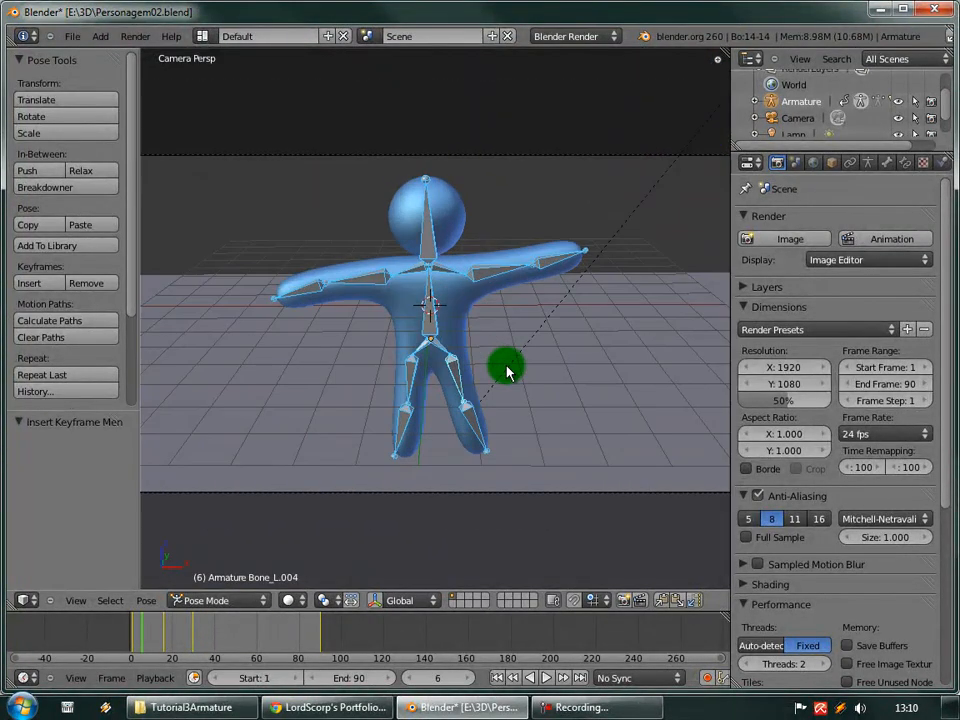
key(Right)
key(Right)
key(Right)
key(Right)
key(shift+Right)
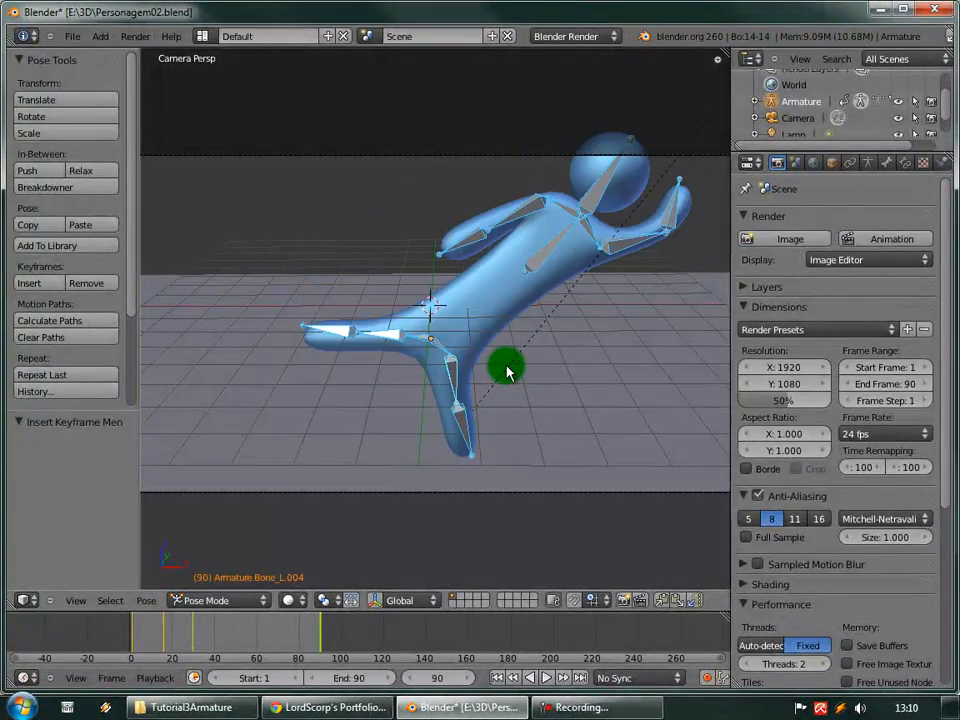
Render a still of frame 90 to check the framing, and return to the camera view.
key(F12)
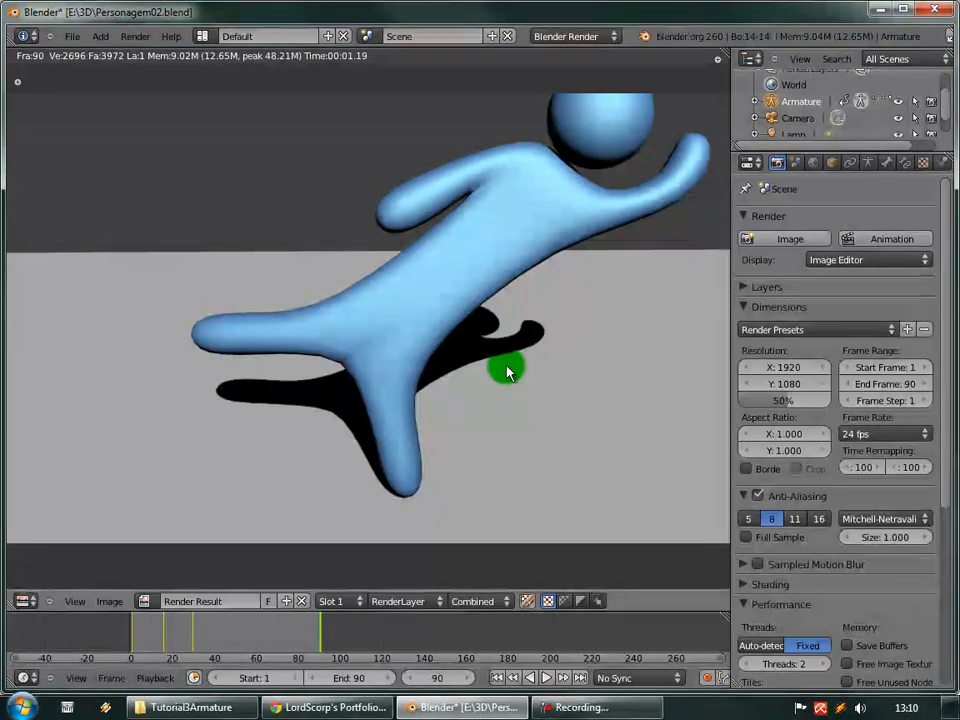
key(Escape)
scroll(507, 372, down, 1)
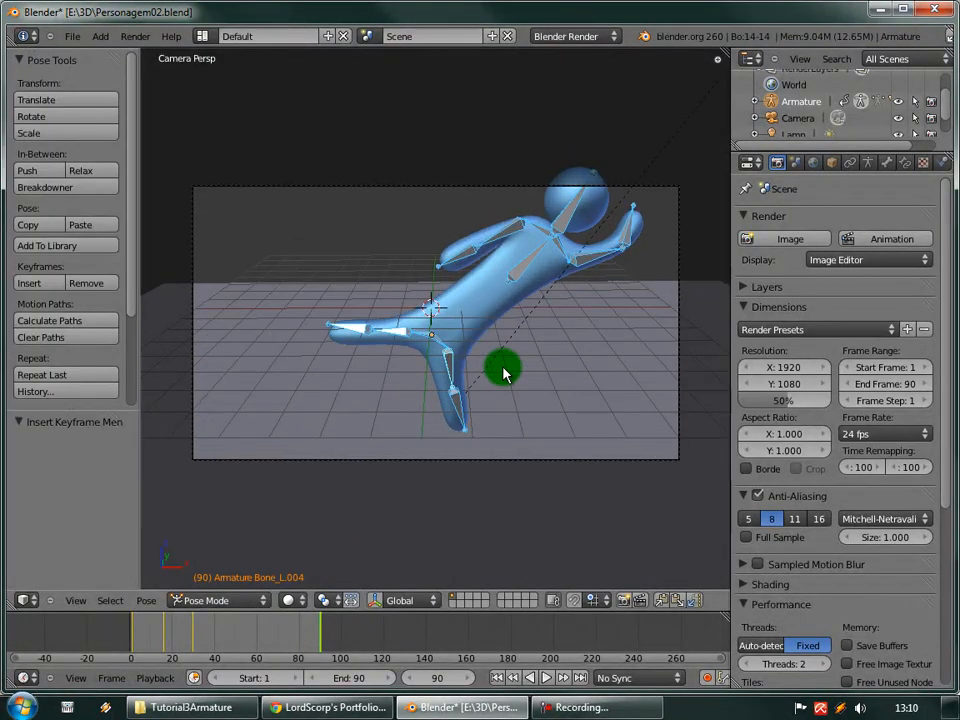
Deselect all bones and save the project over the existing Personagem02.blend.
key(a)
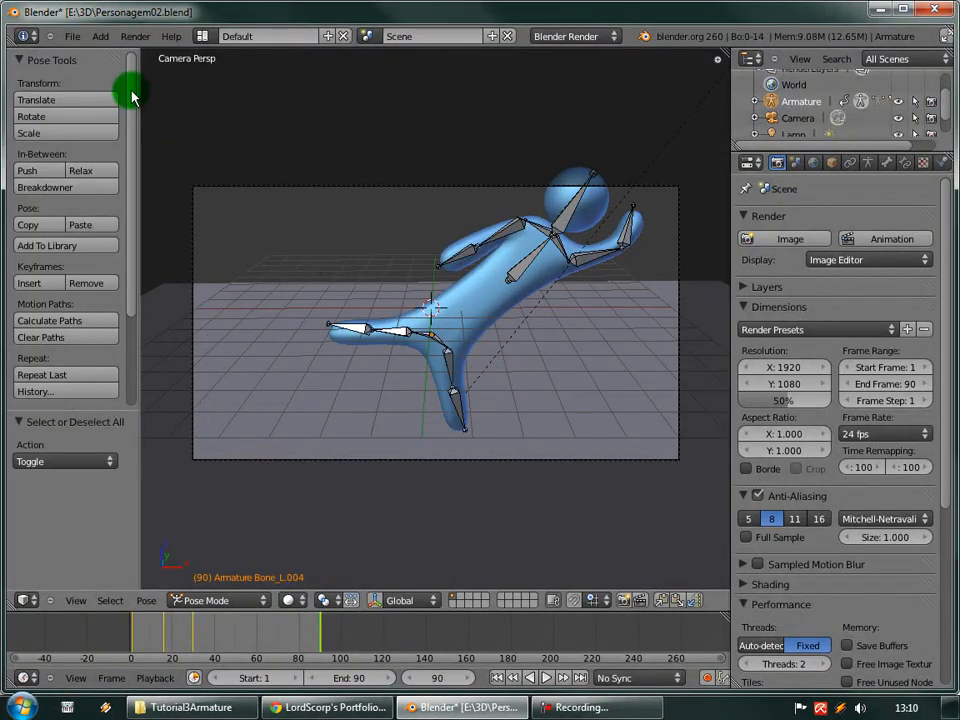
key(ctrl+s)
click(405, 292)
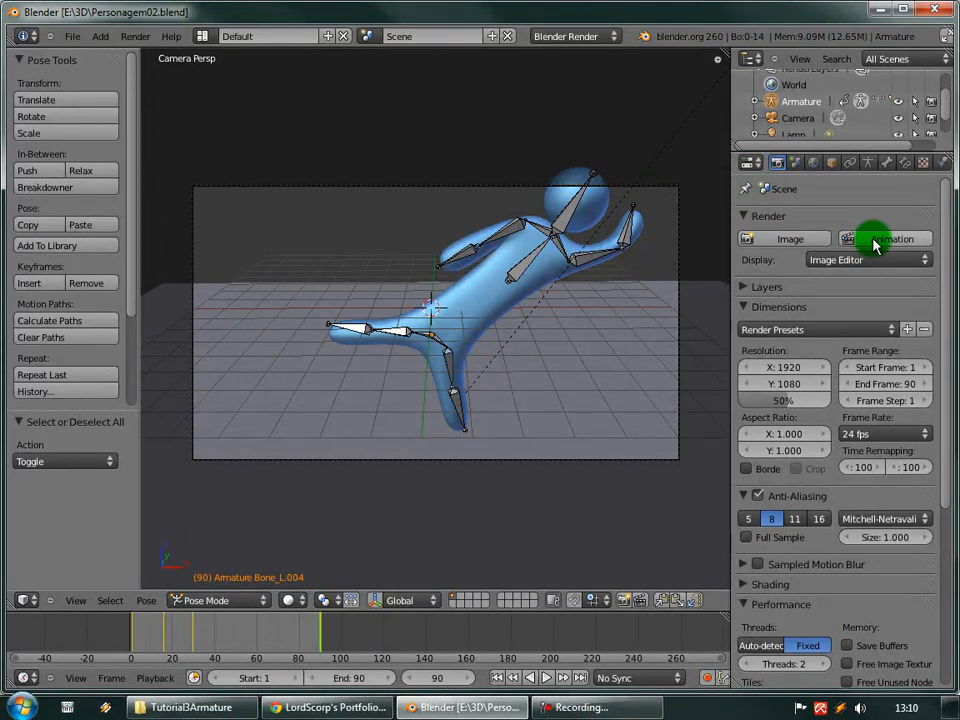
Set the render resolution to 800 by 600 at 25% scale.
click(813, 332)
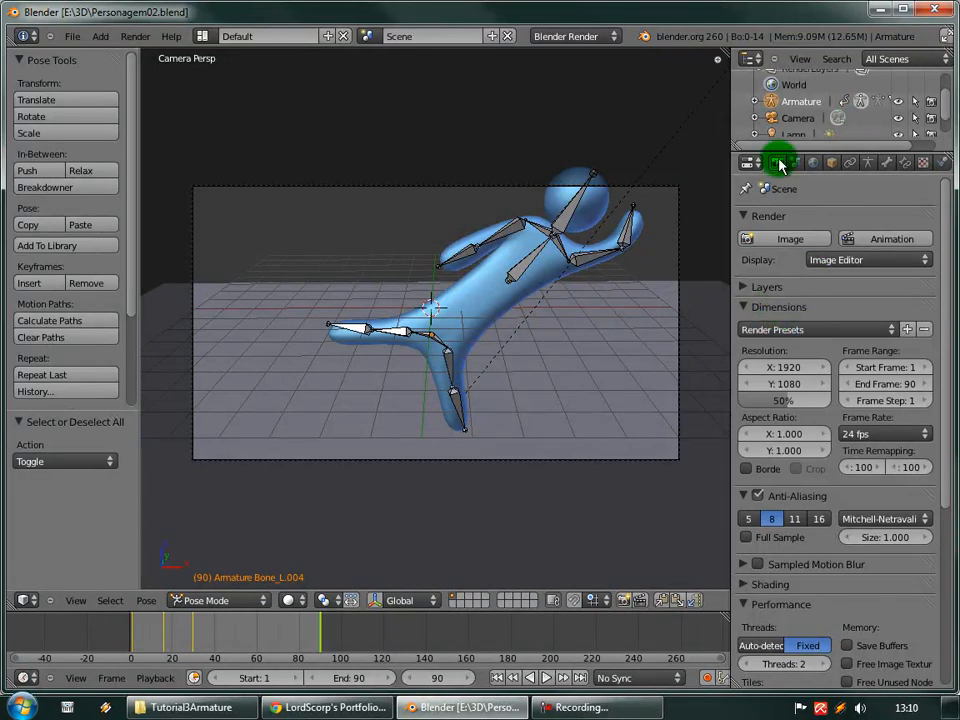
click(783, 334)
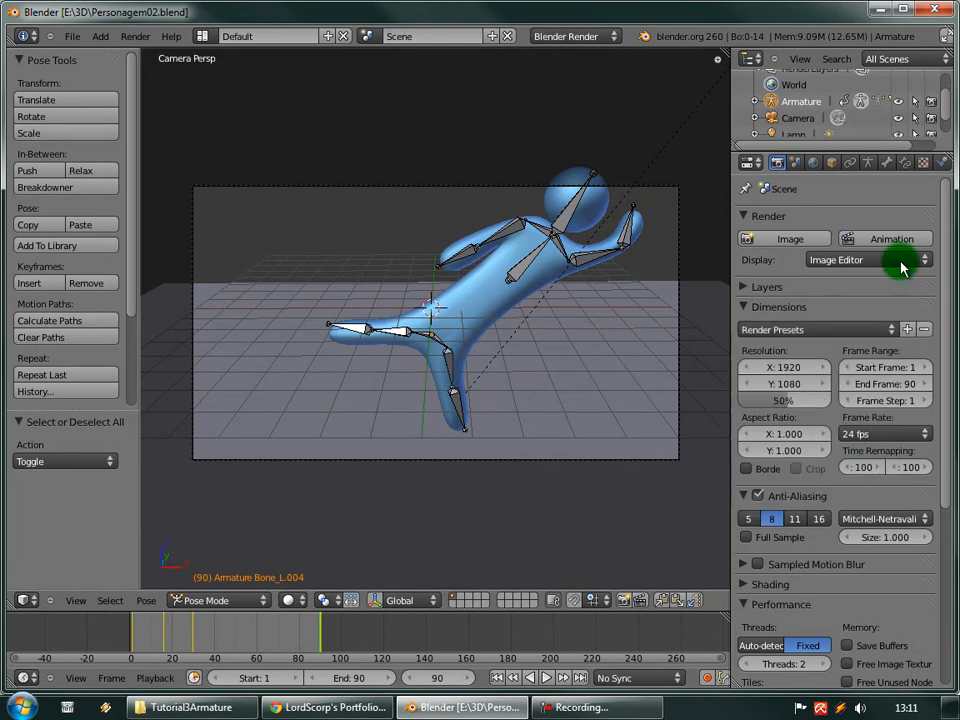
click(777, 367)
text(80)
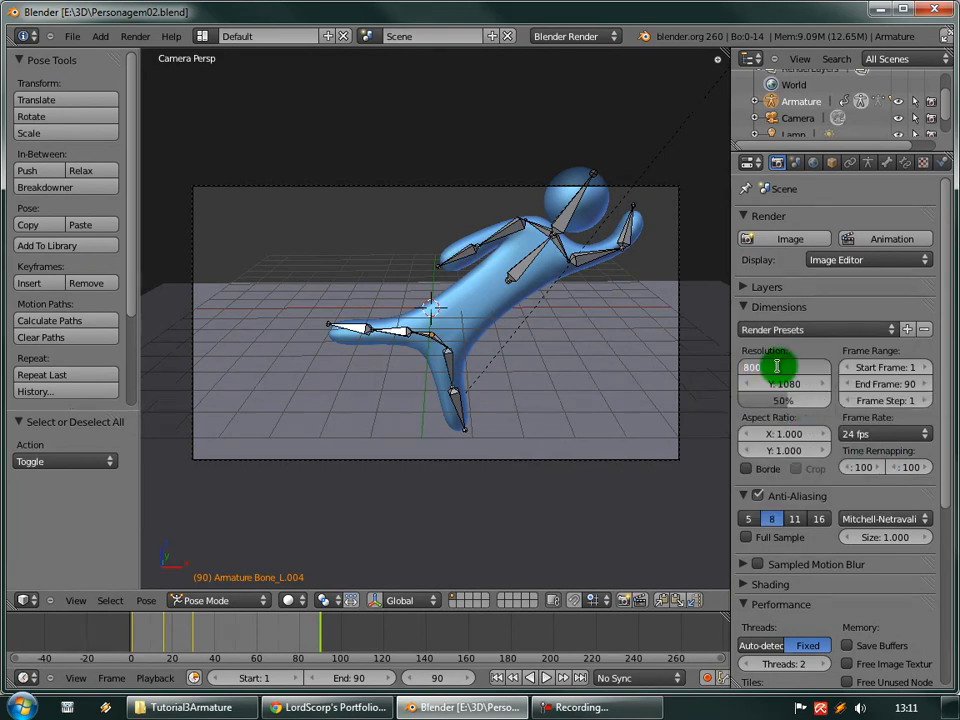
text(0)
key(Return)
click(786, 381)
text(60)
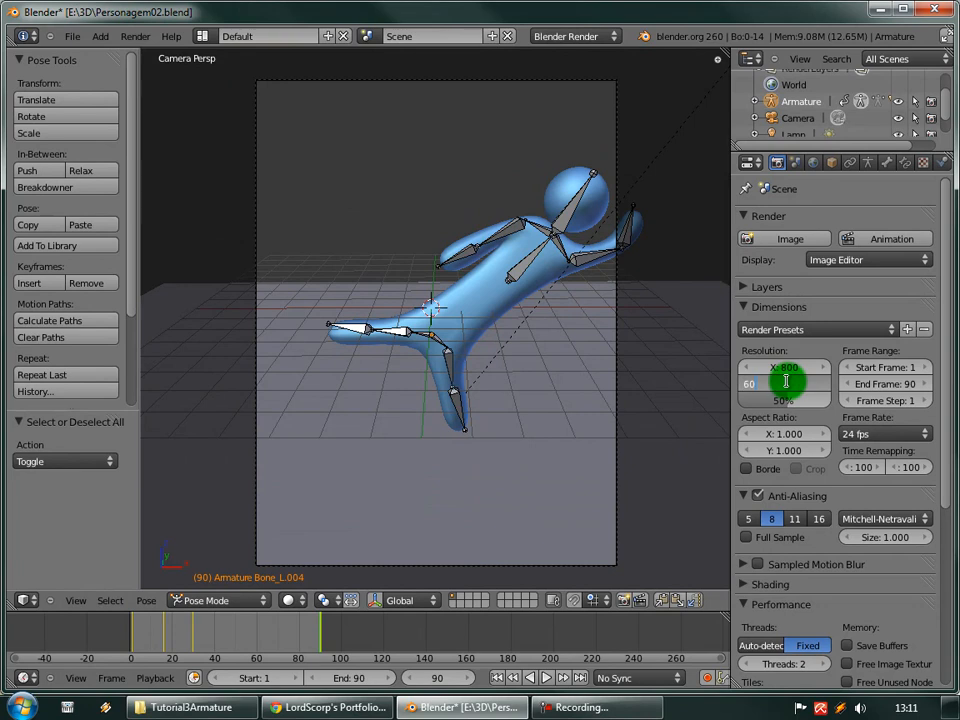
text(0)
key(Return)
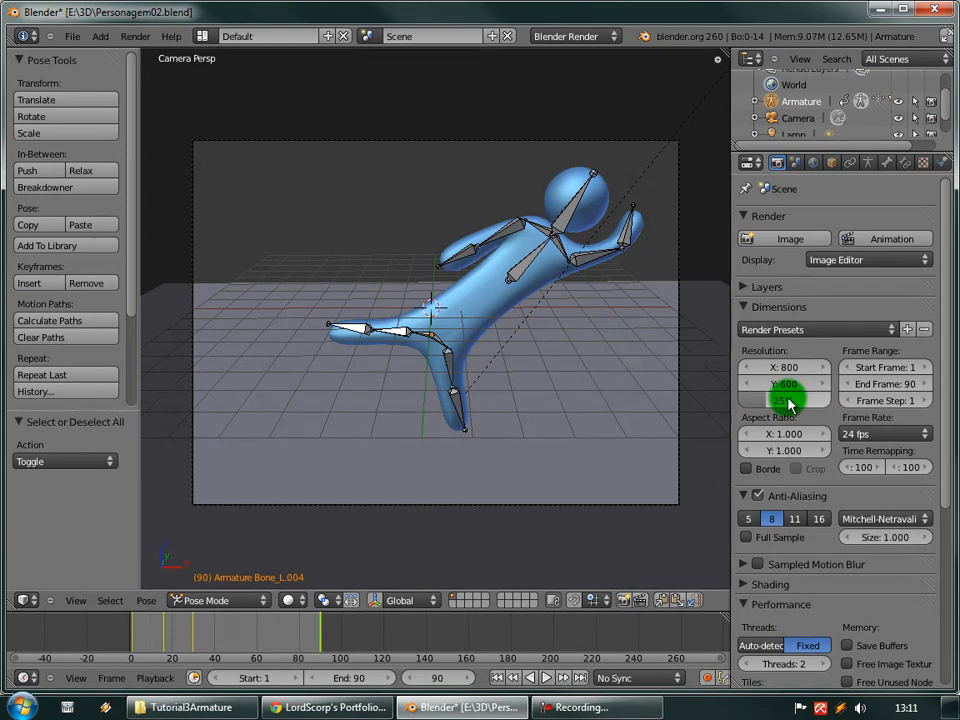
Set the render performance threads to auto-detect instead of a fixed number.
scroll(828, 390, down, 3)
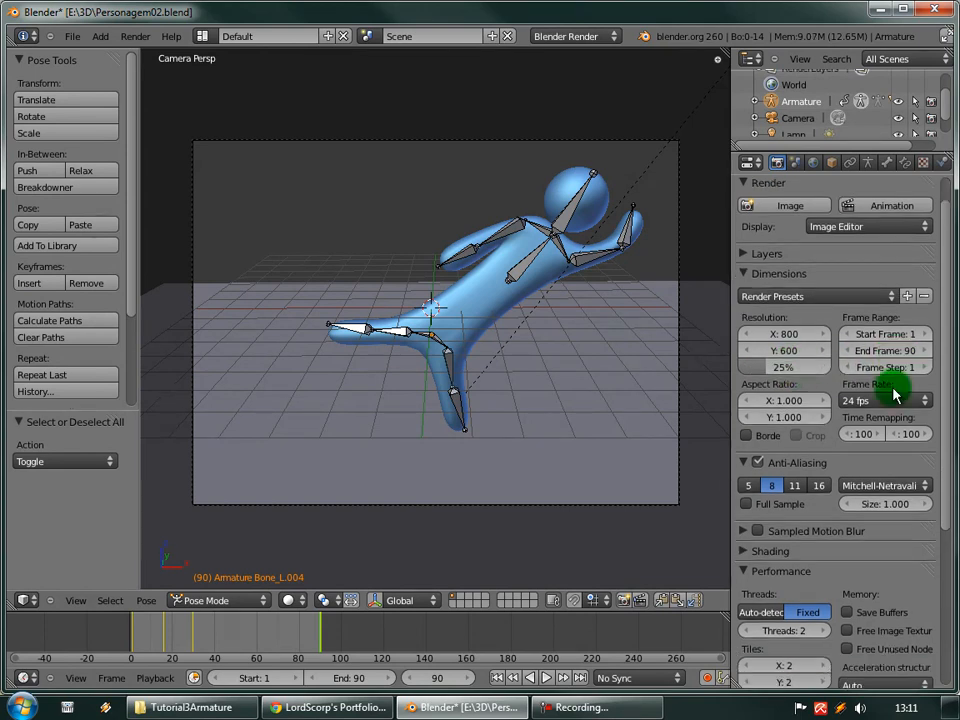
scroll(840, 405, up, 2)
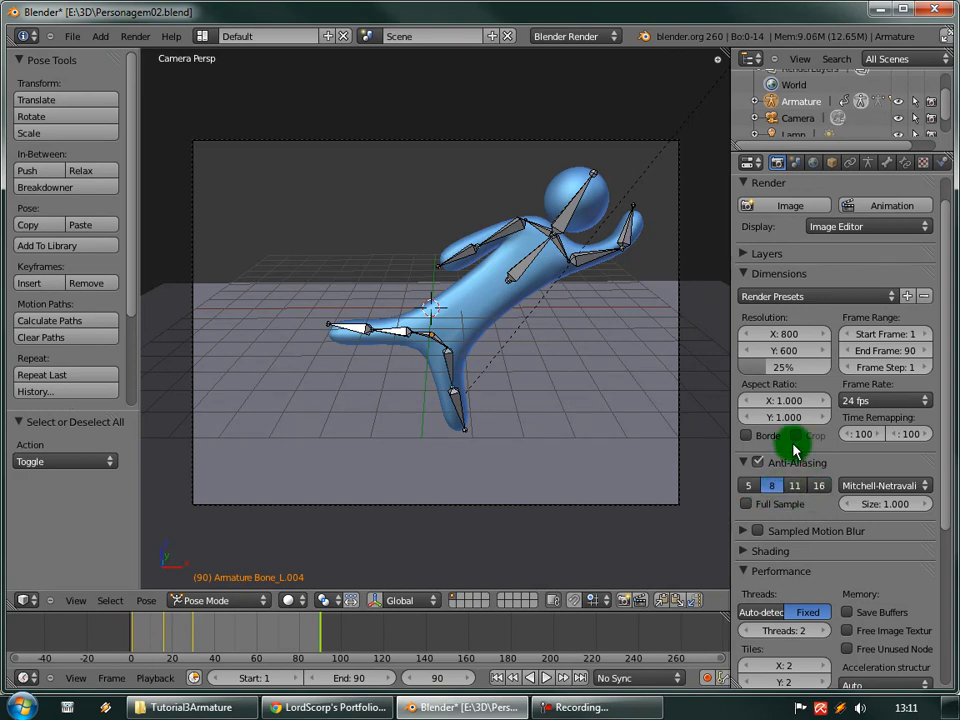
scroll(805, 524, up, 1)
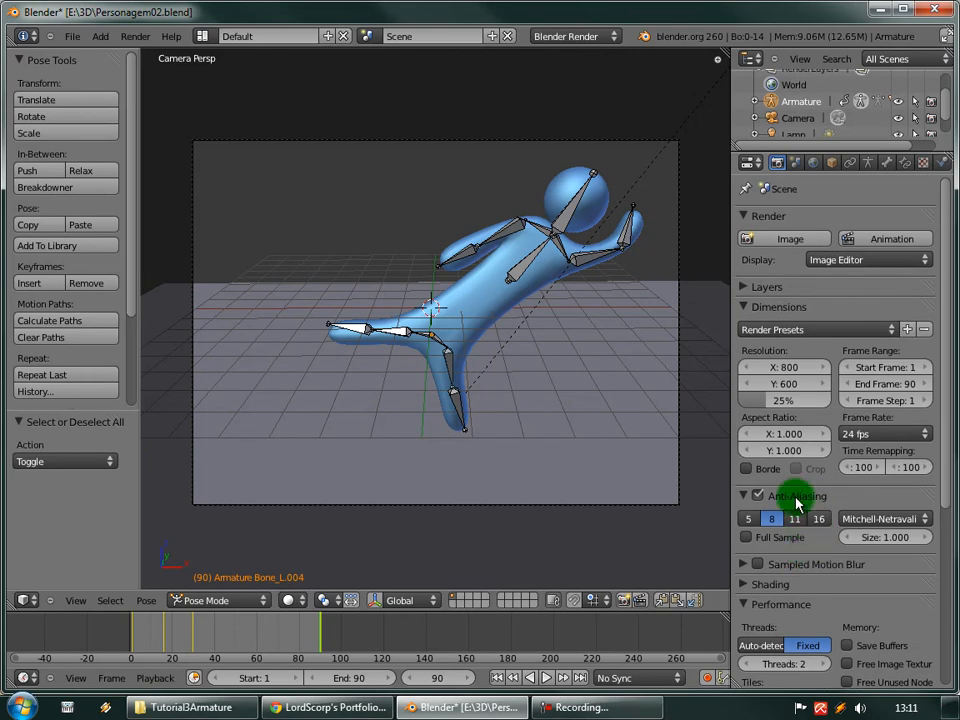
scroll(797, 505, down, 1)
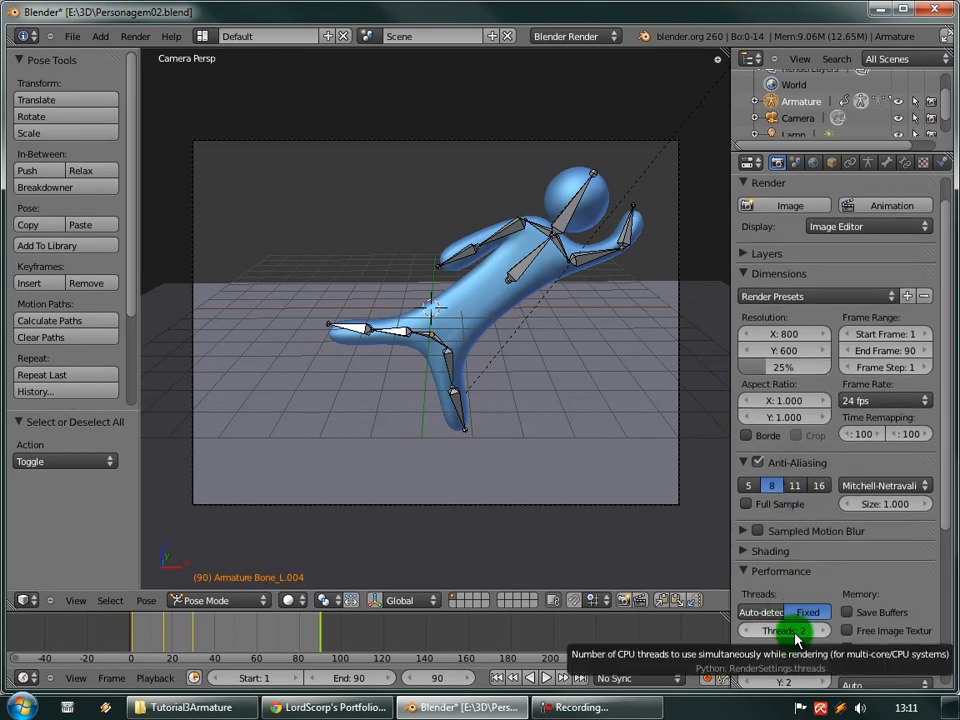
click(824, 633)
click(824, 633)
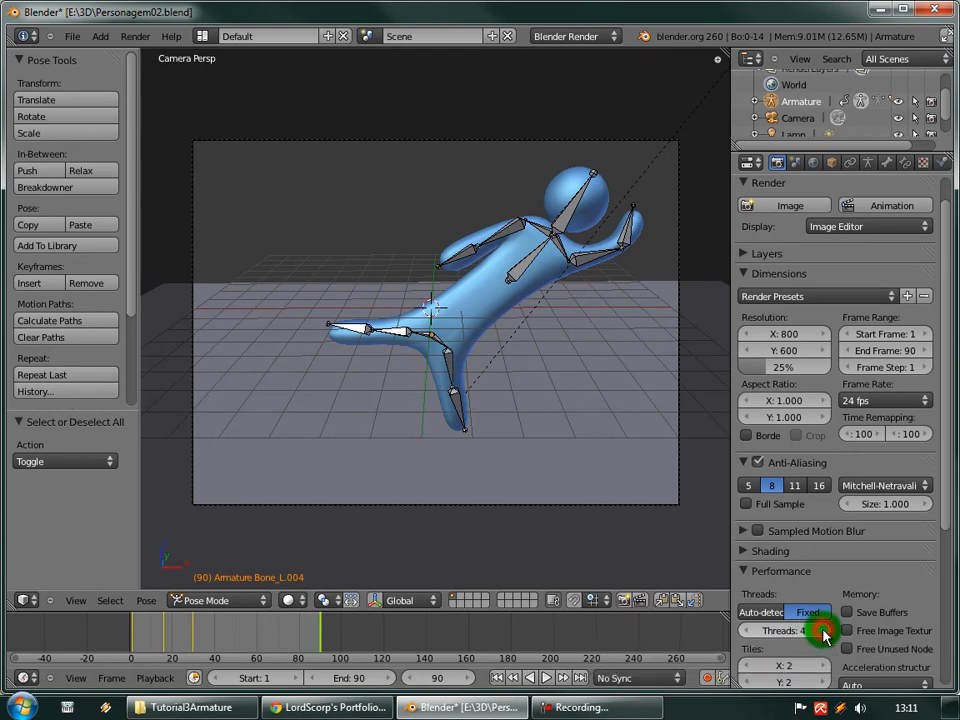
click(758, 613)
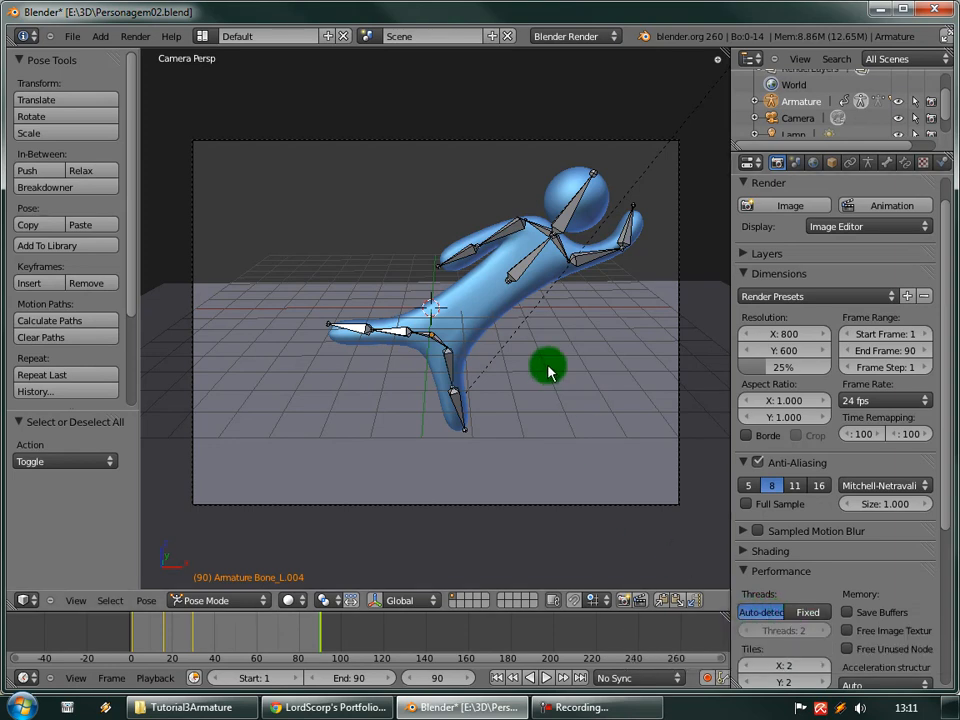
Test-render frame 90 at the reduced size, and render the whole animation from frame 1 to 90.
scroll(846, 330, up, 2)
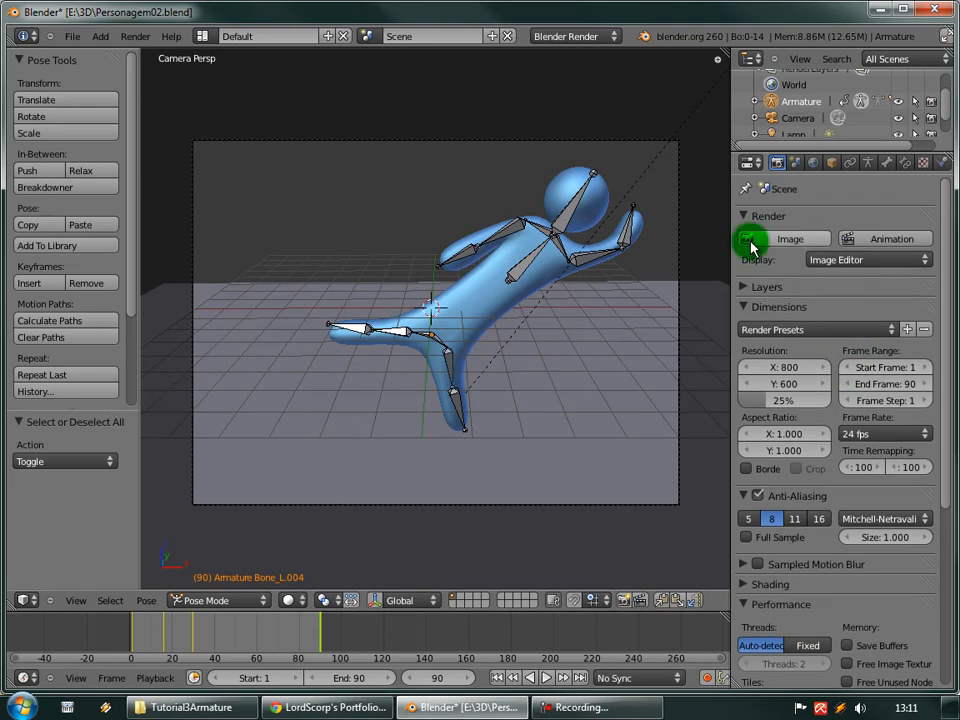
key(F12)
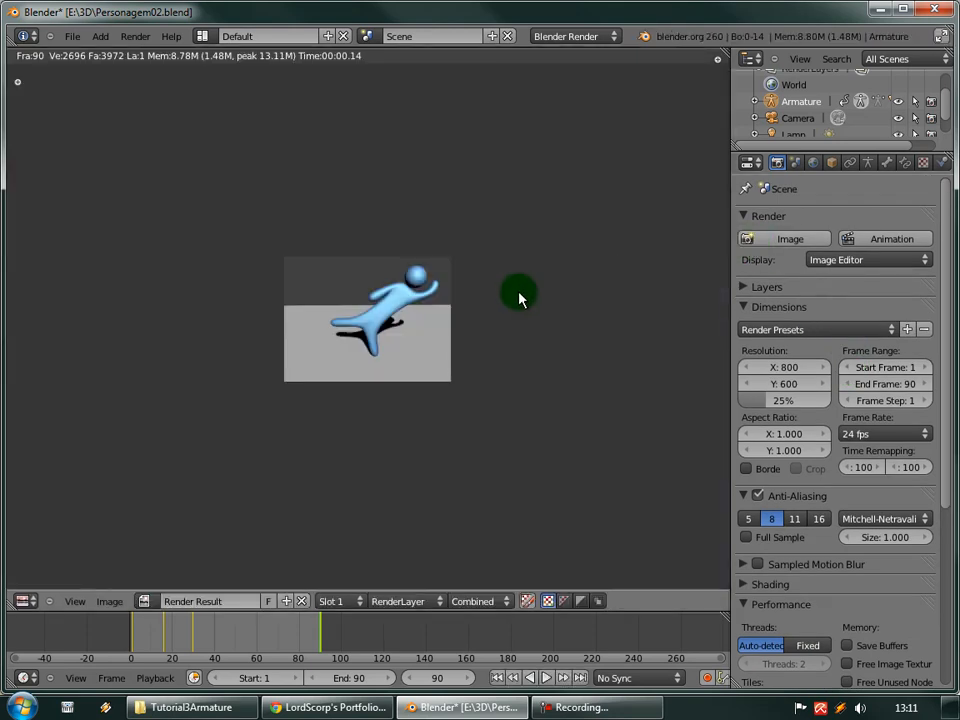
key(Escape)
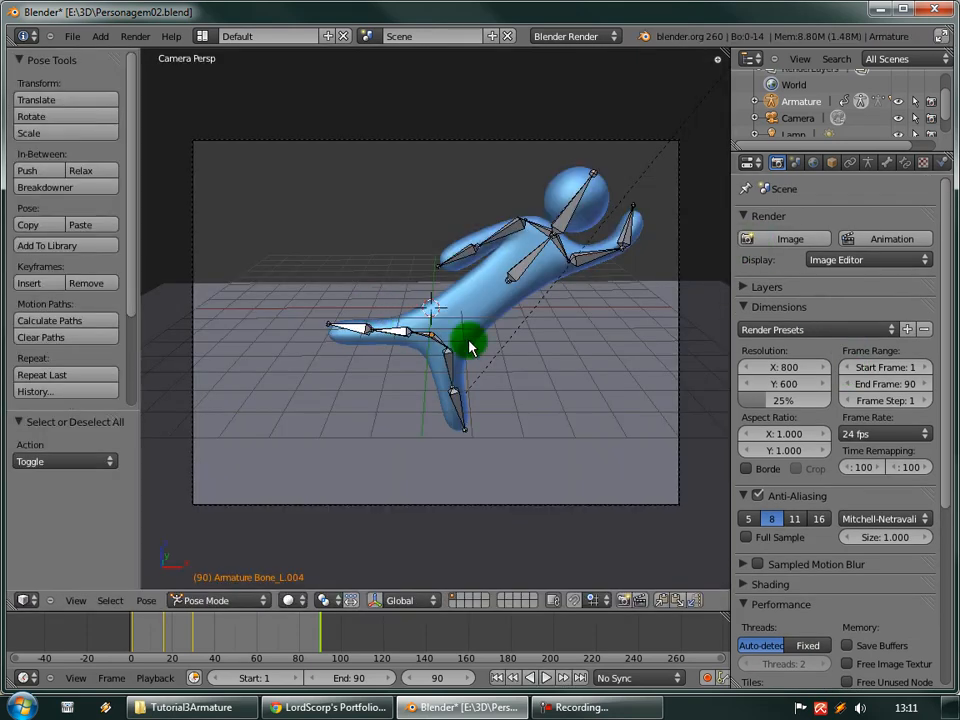
click(862, 243)
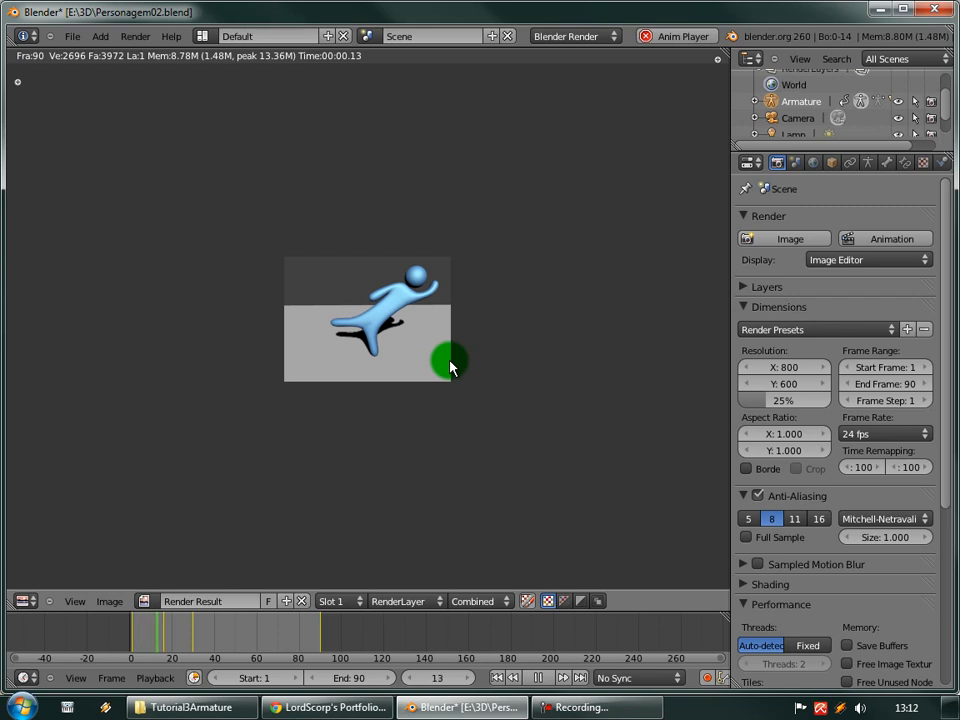
key(Escape)
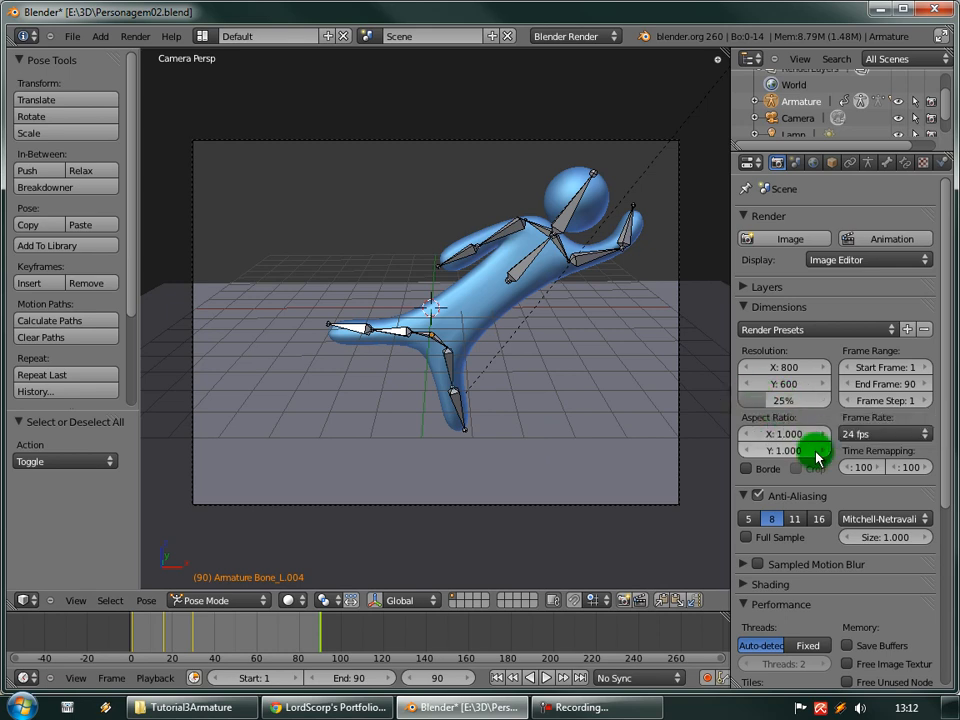
Examine the render output settings for the save folder and file format of the animation frames.
scroll(816, 450, down, 8)
scroll(800, 447, up, 6)
scroll(804, 448, down, 4)
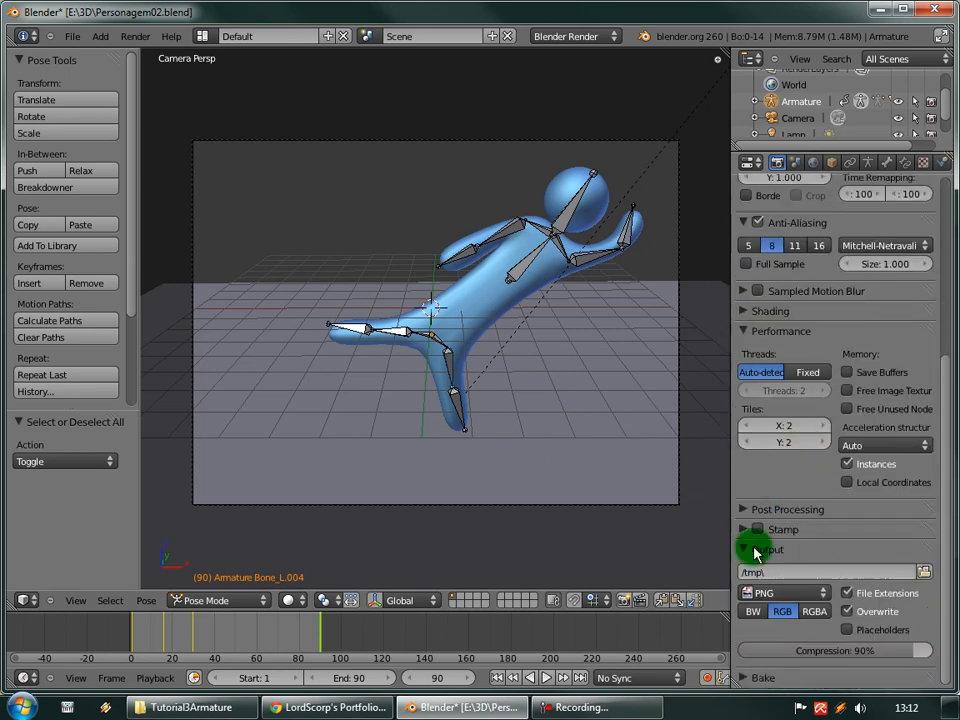
click(757, 571)
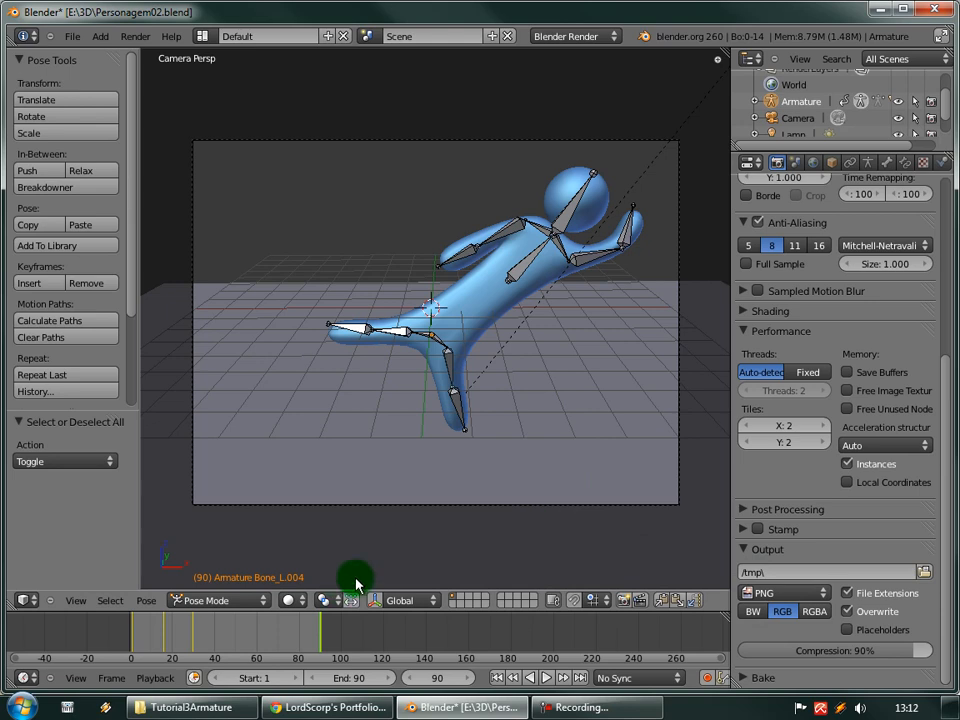
Switch to Windows Explorer, browse to the tmp folder on drive C:, and open the first rendered frame, 0001.png.
click(224, 710)
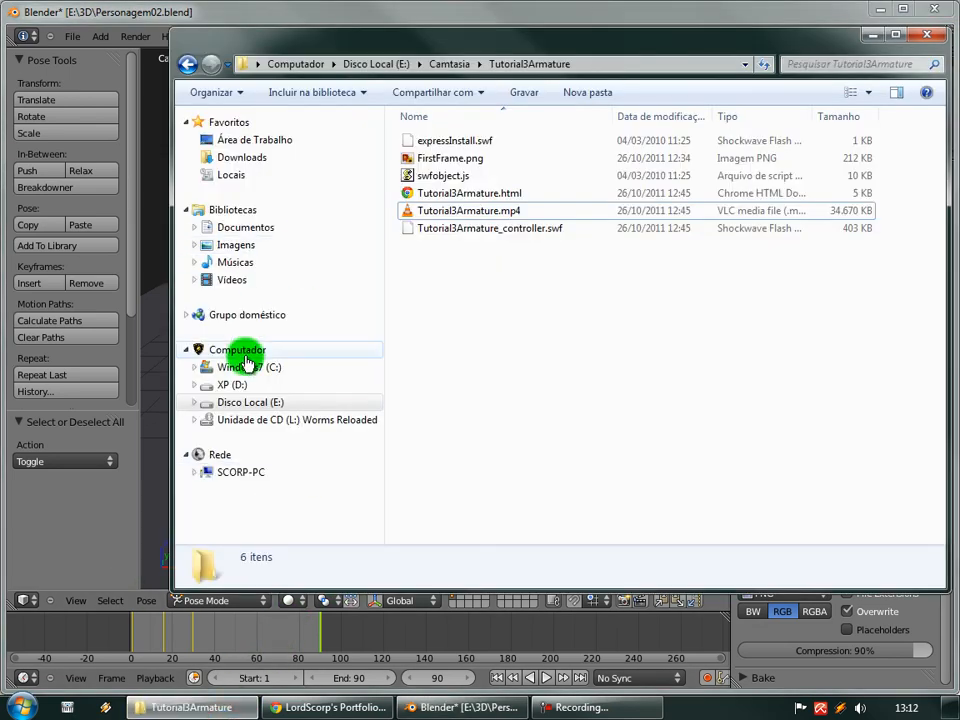
click(254, 401)
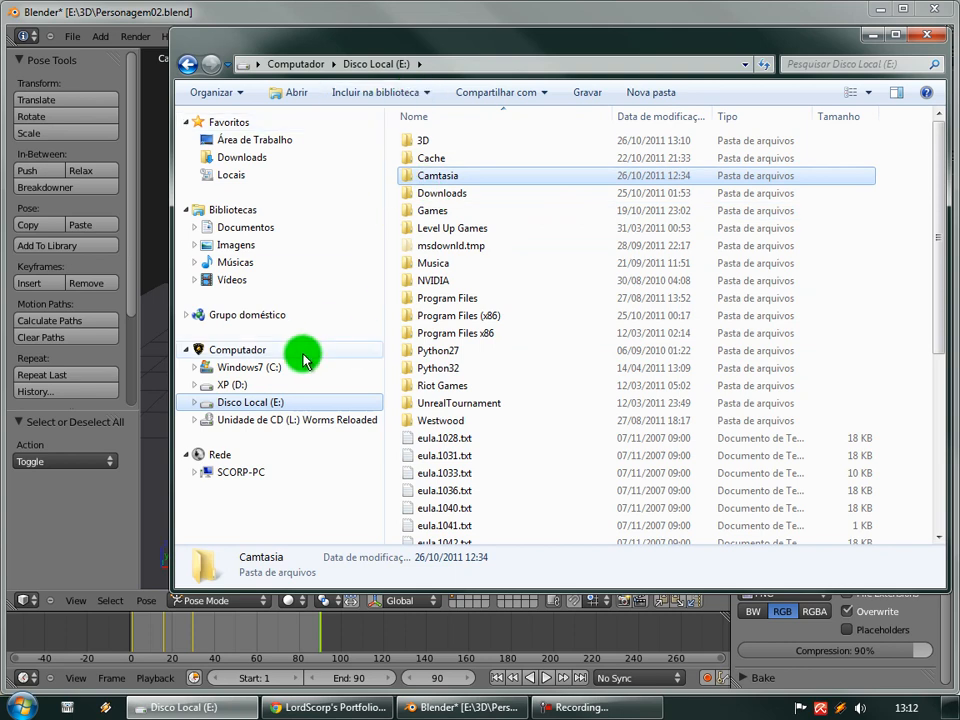
click(251, 368)
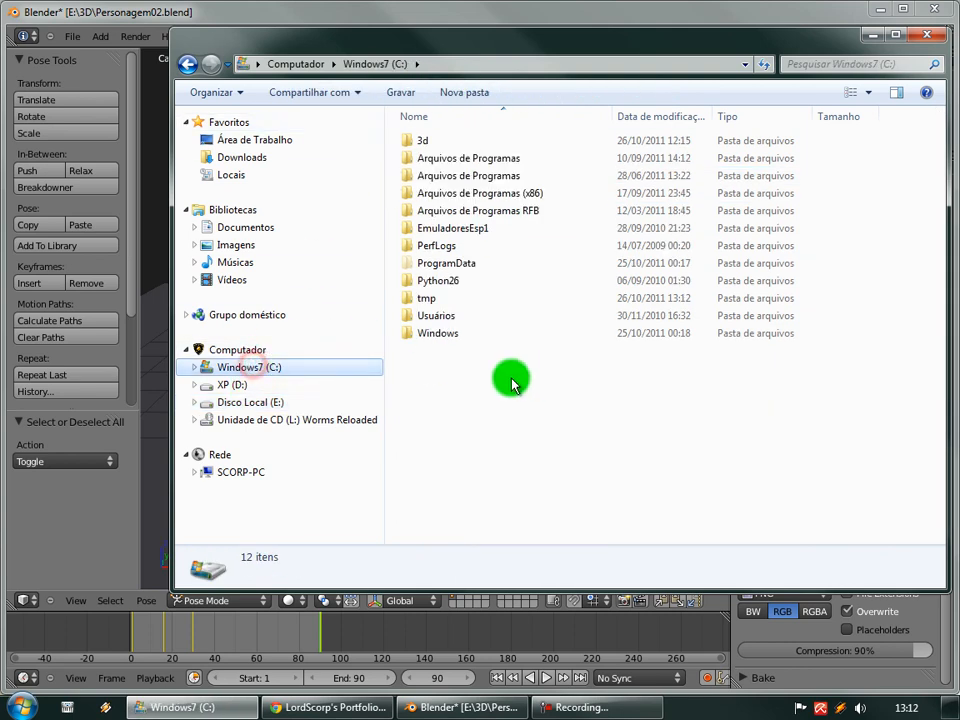
double_click(428, 300)
scroll(432, 330, down, 5)
scroll(445, 310, up, 5)
double_click(449, 165)
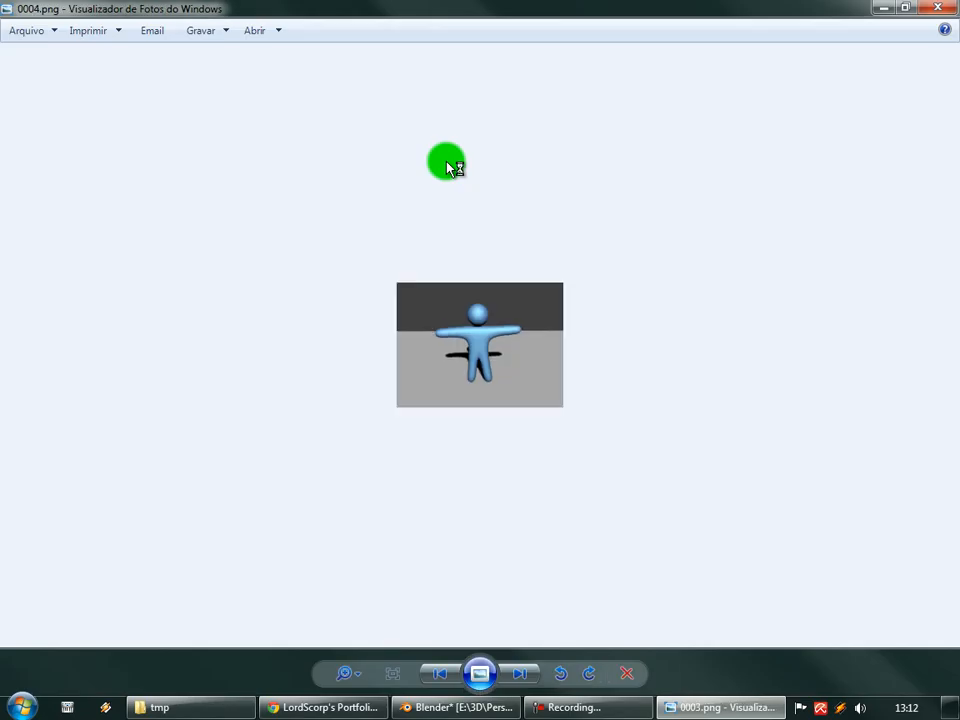
Leaf through the rendered PNG frames in sequence, and close the photo viewer and the folder to return to Blender.
key(Right)
key(Right)
key(Right)
key(Right)
key(Right)
key(Right)
key(Right)
key(Right)
key(Right)
key(Right)
key(Right)
key(Right)
key(Right)
key(Right)
key(Right)
key(Right)
key(Right)
key(Right)
key(Right)
key(Right)
key(Right)
key(Right)
key(Right)
key(Right)
key(Right)
key(Right)
click(933, 8)
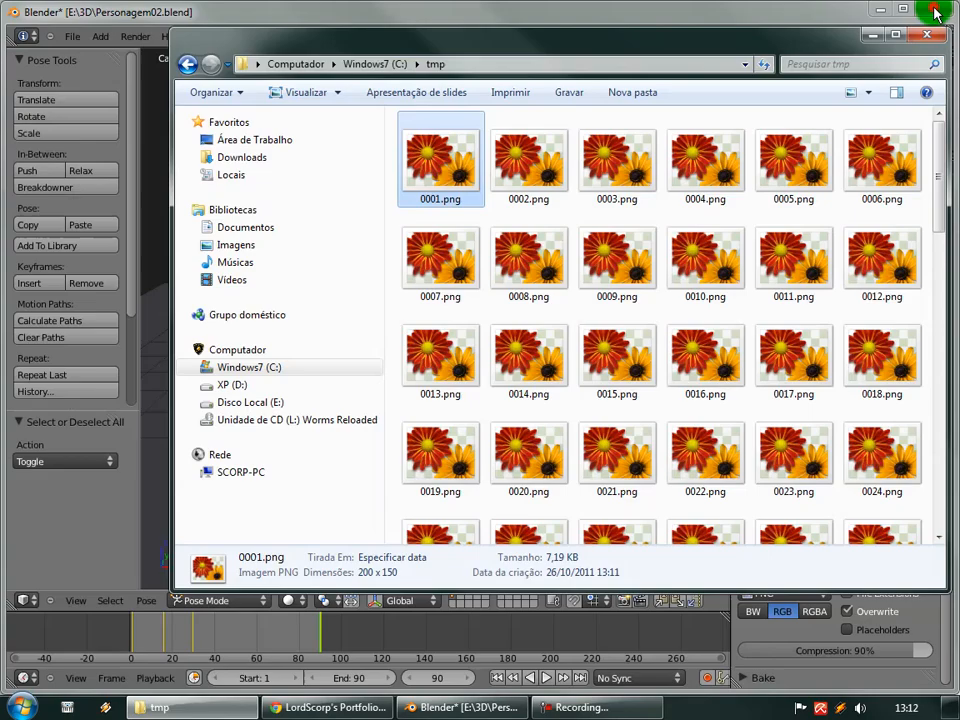
drag(938, 165, 934, 120)
click(927, 34)
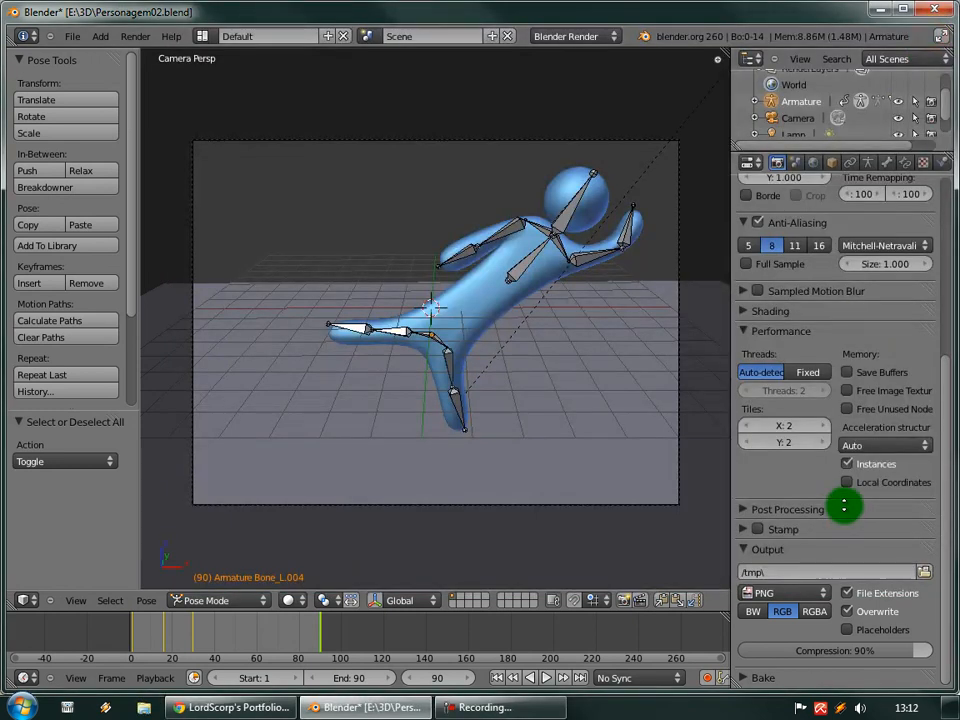
Collapse the Dimensions, Anti-Aliasing, Performance and Output sections of the render settings.
scroll(833, 486, up, 1)
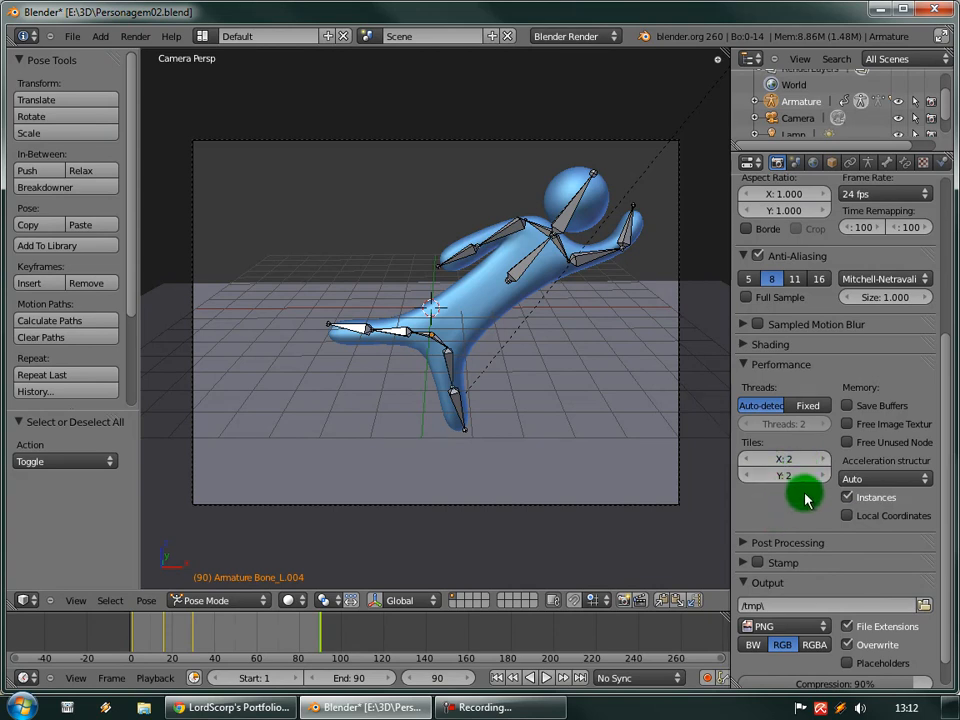
scroll(795, 467, up, 7)
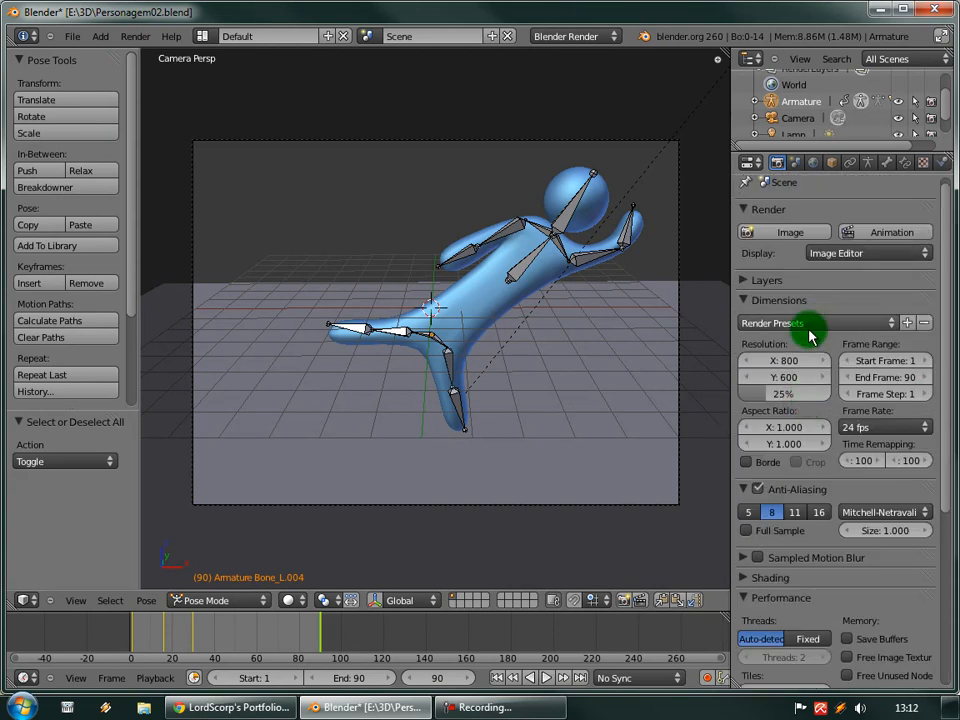
click(745, 300)
click(745, 319)
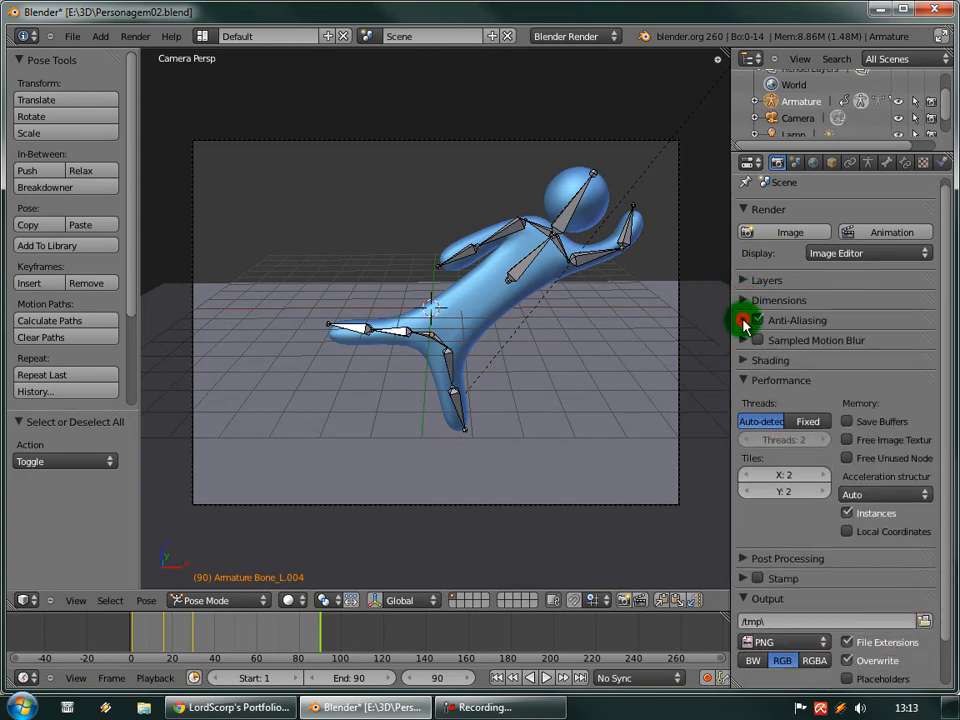
click(745, 380)
click(746, 440)
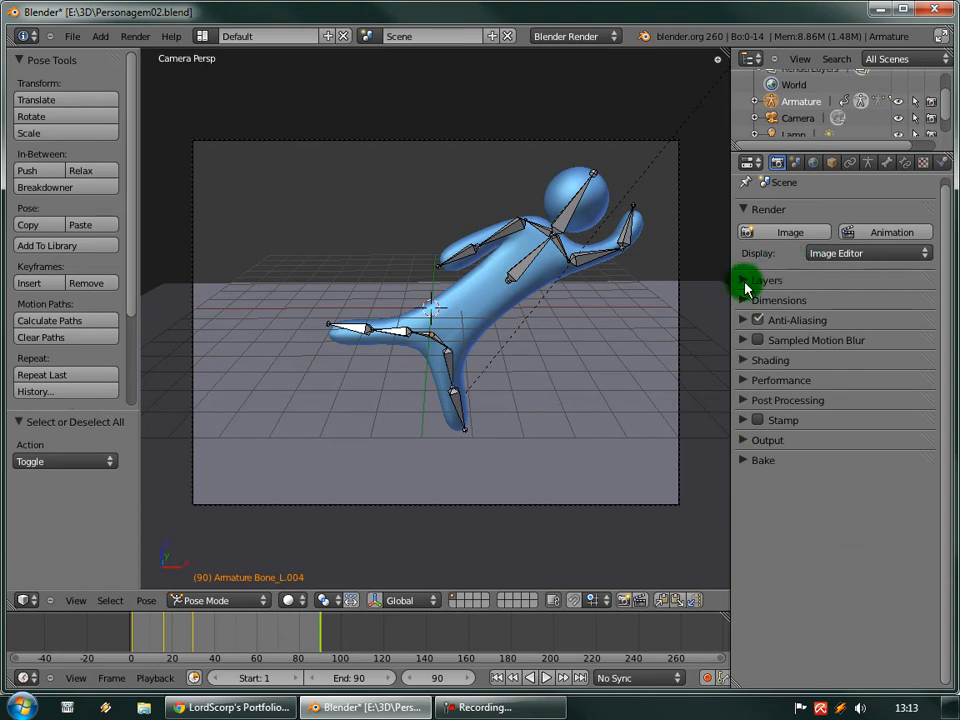
Examine the Post Processing and Stamp render settings, switching the stamp on and off again.
click(744, 401)
click(744, 401)
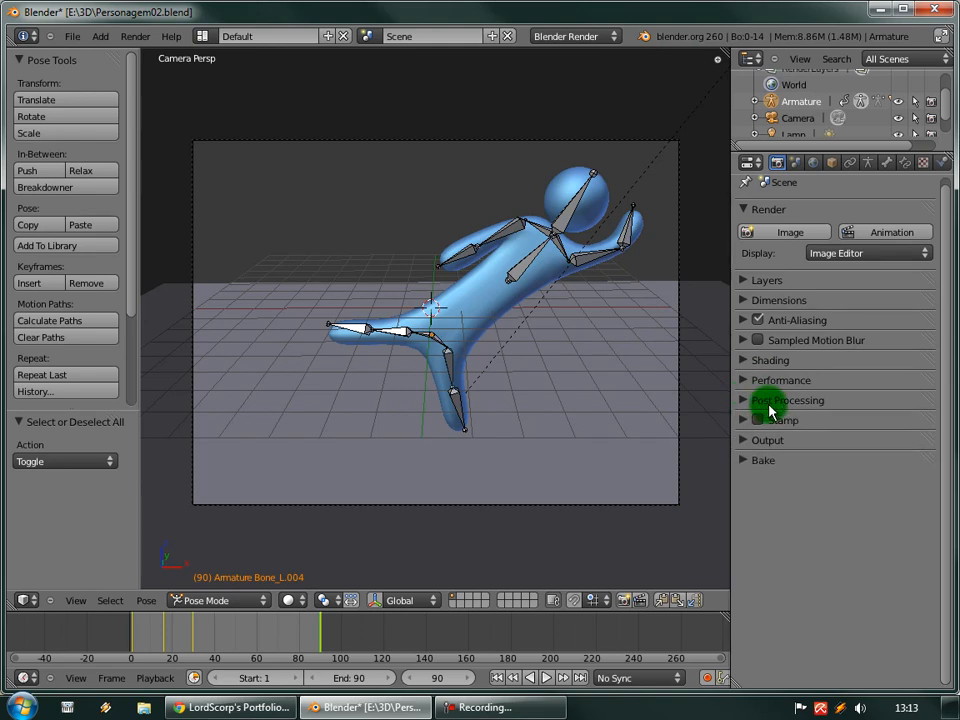
click(745, 421)
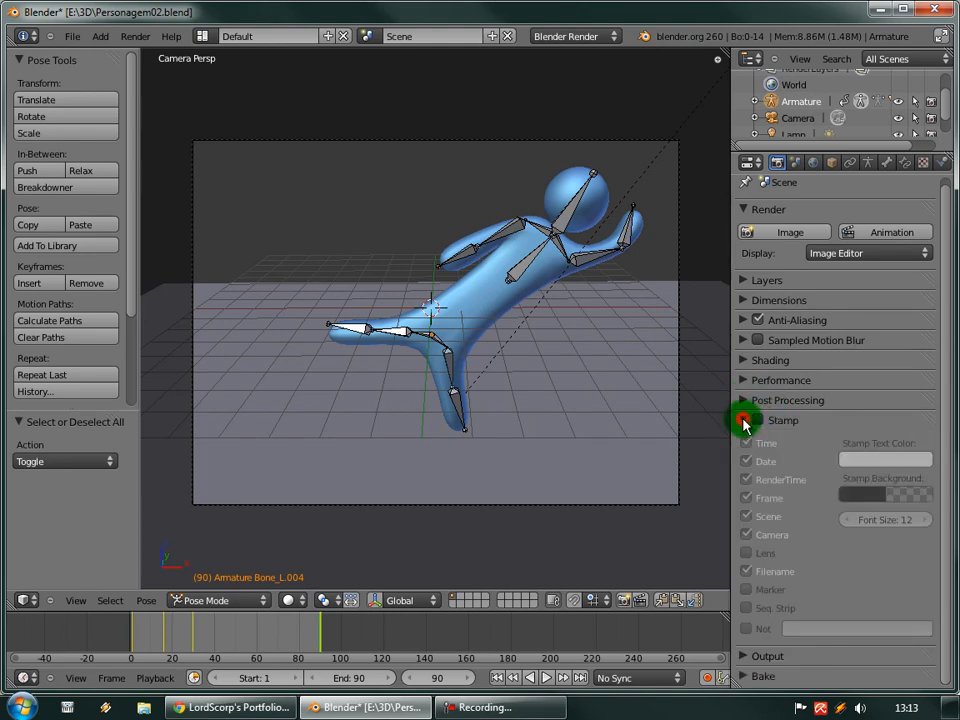
click(757, 419)
click(757, 419)
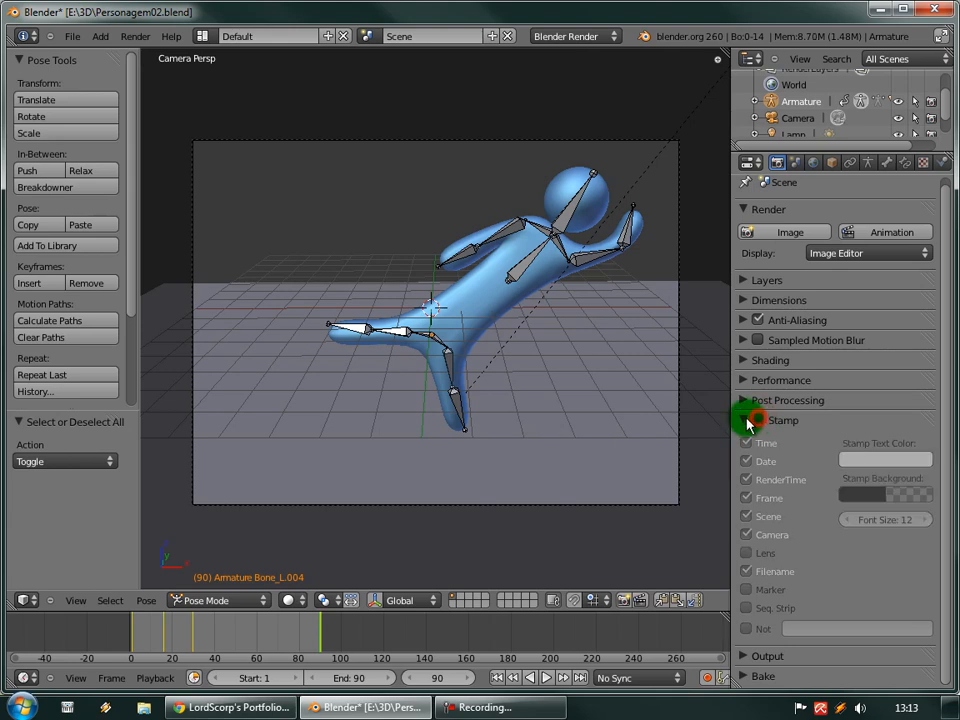
click(745, 420)
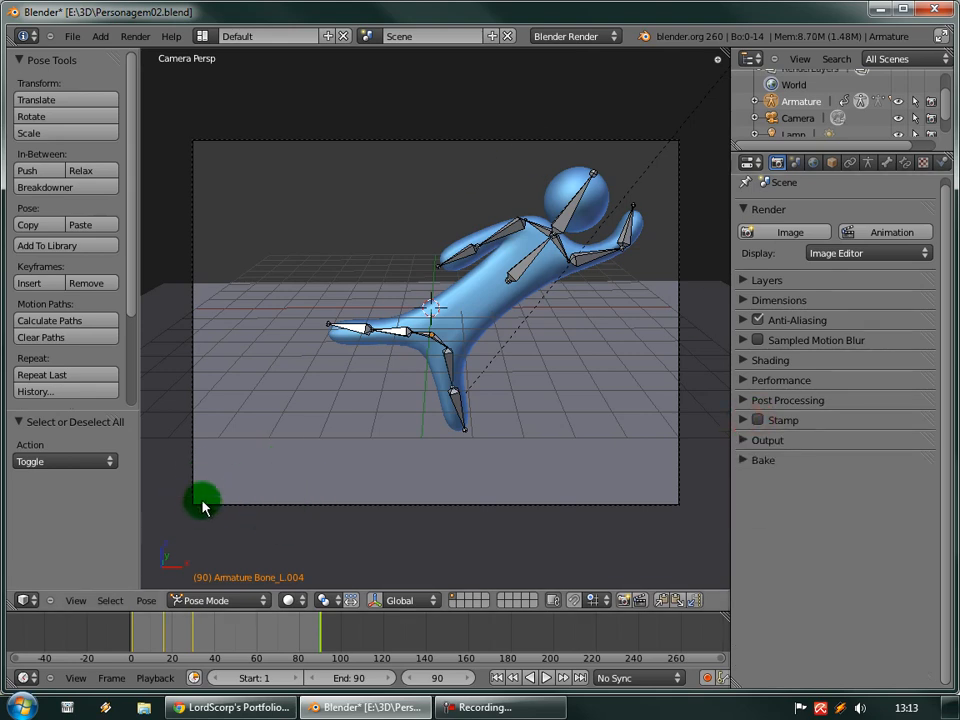
Set the render output folder to E:\3D\ using a relative path, and recheck the chosen folder.
click(743, 440)
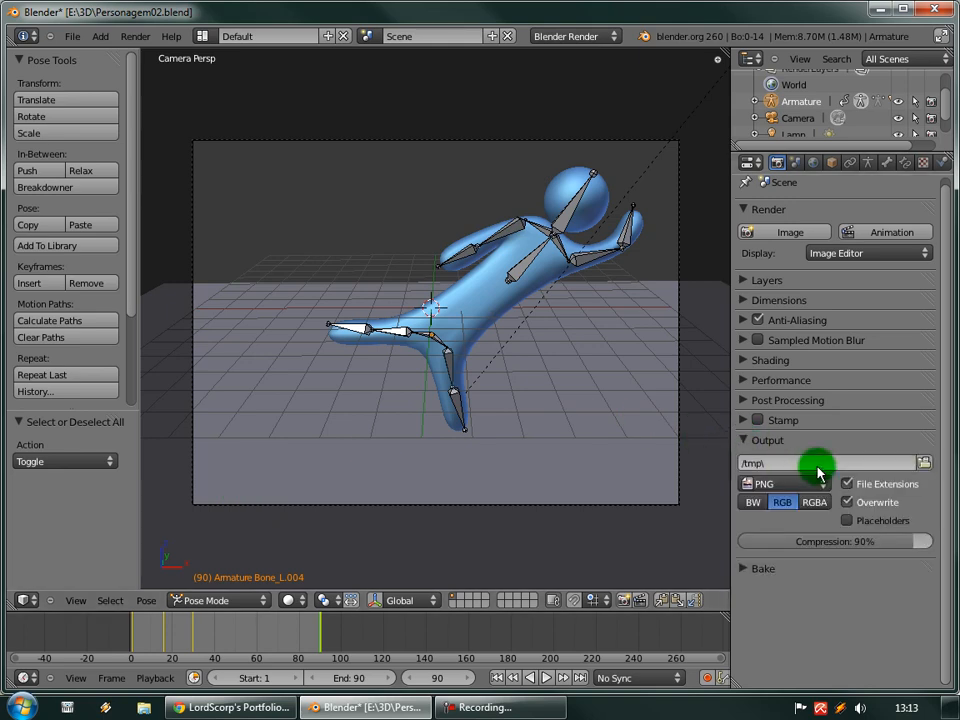
click(921, 465)
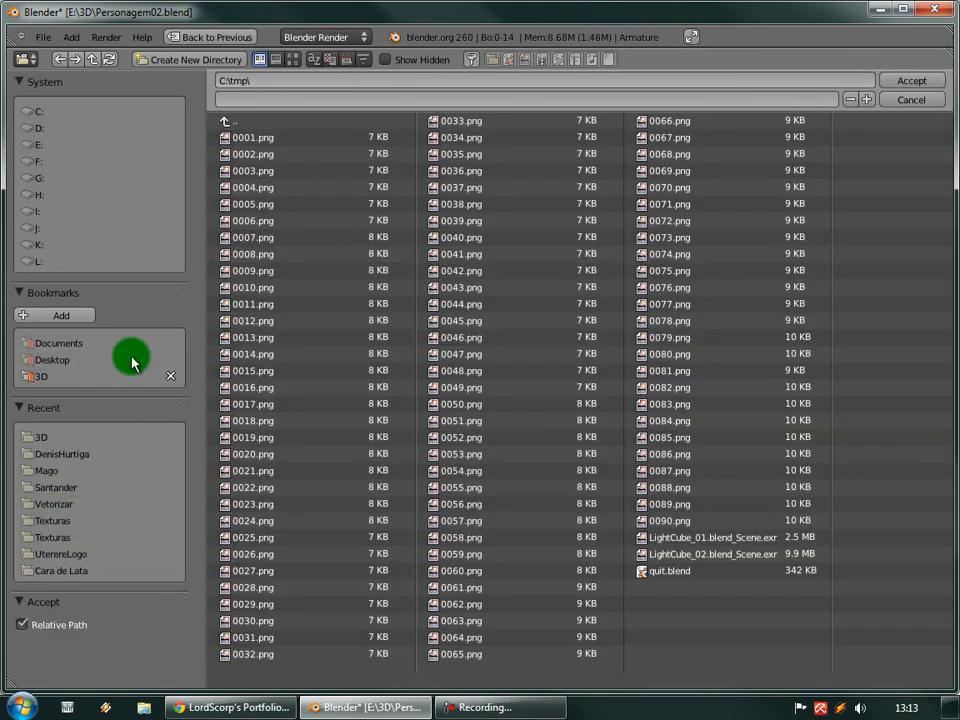
click(40, 377)
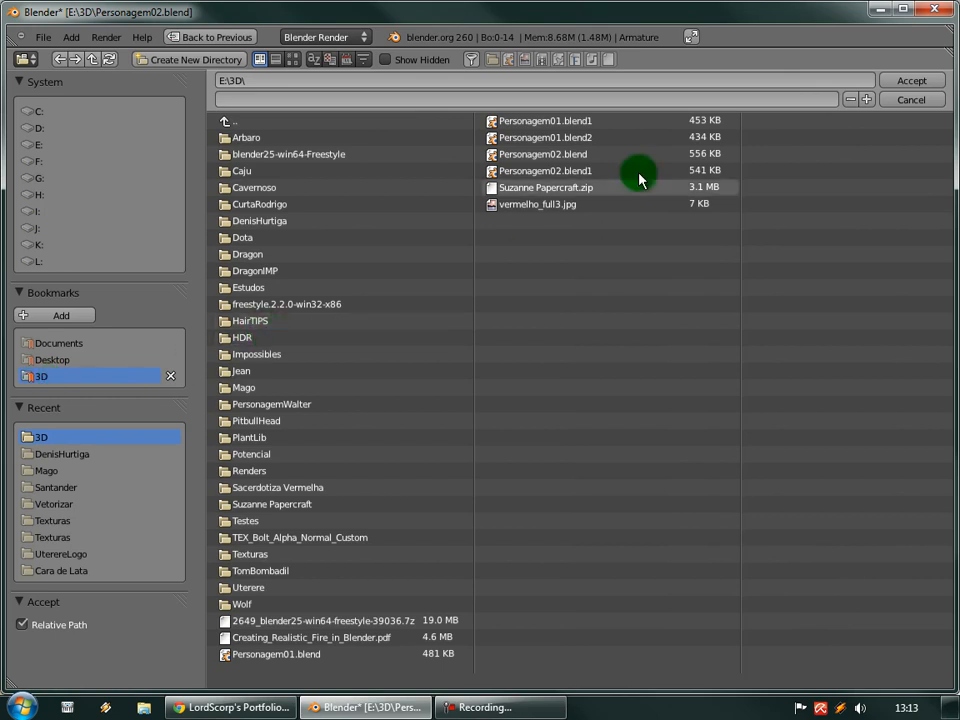
click(905, 83)
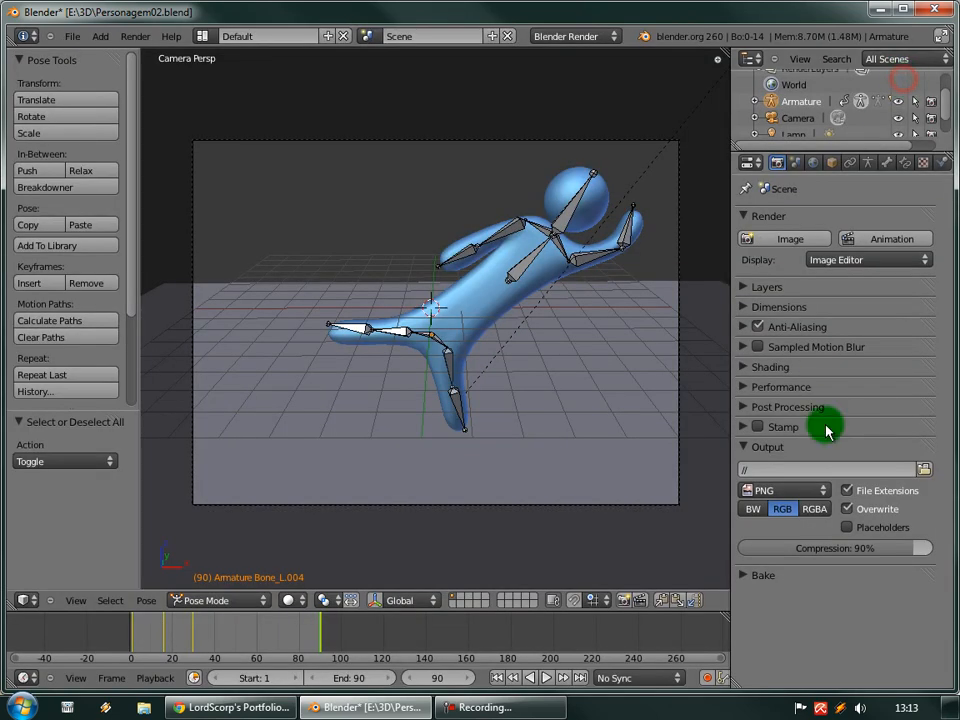
click(926, 472)
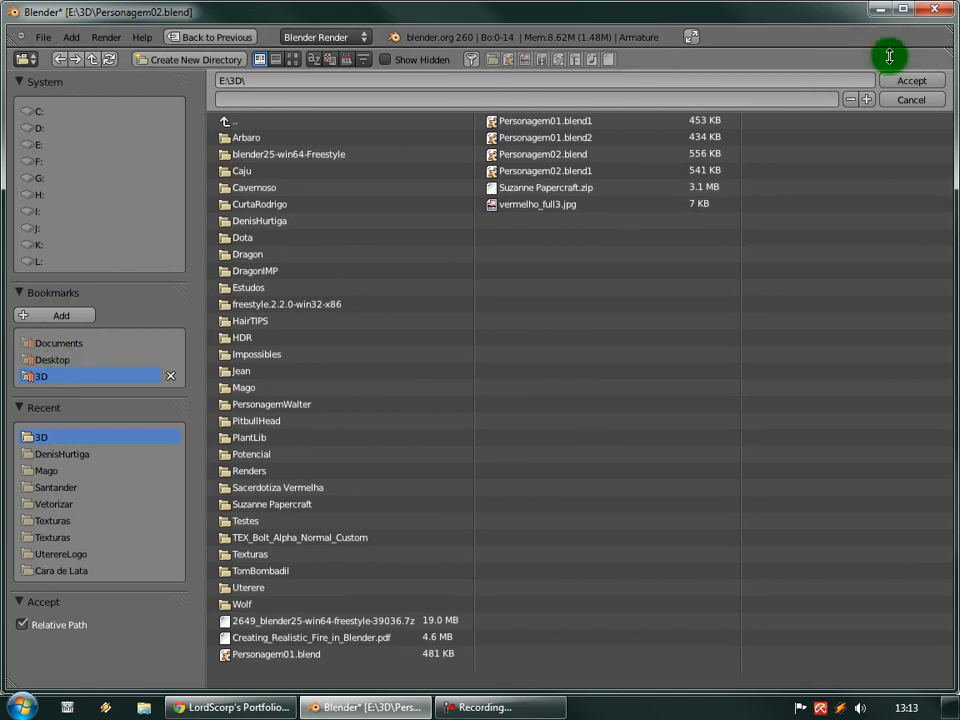
click(911, 100)
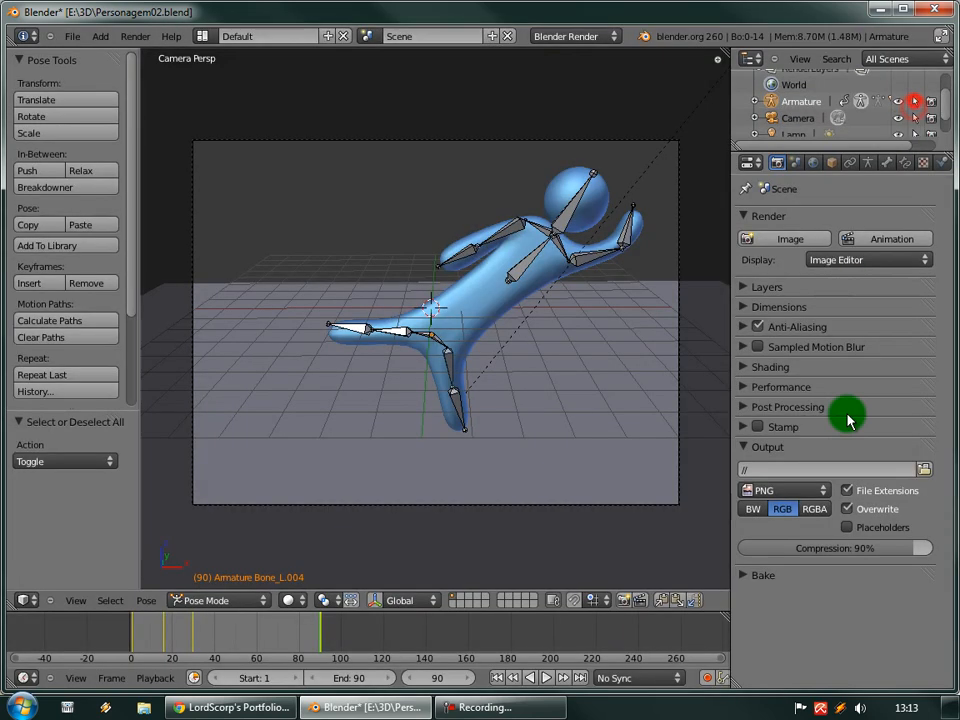
Try H.264 as the render output's movie format, and settle on AVI Codec.
click(780, 500)
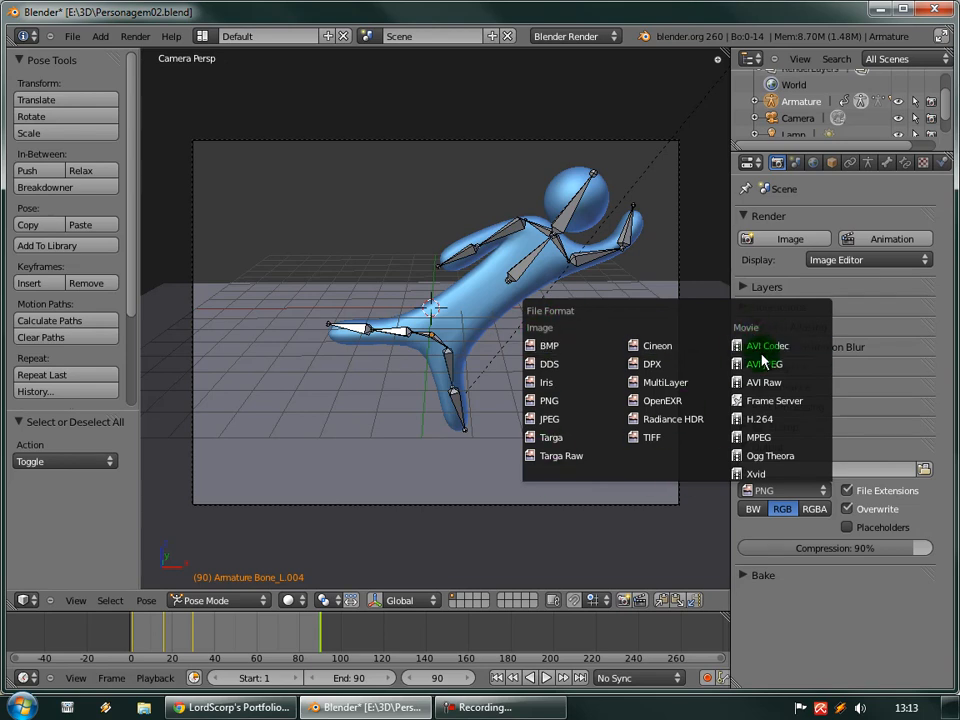
click(757, 428)
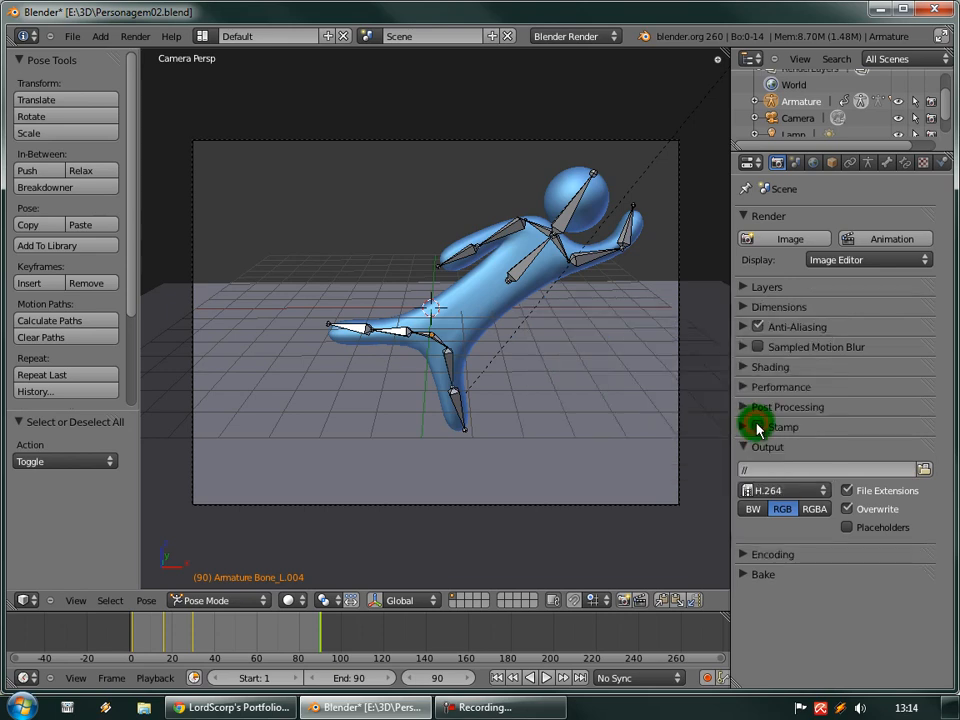
click(766, 491)
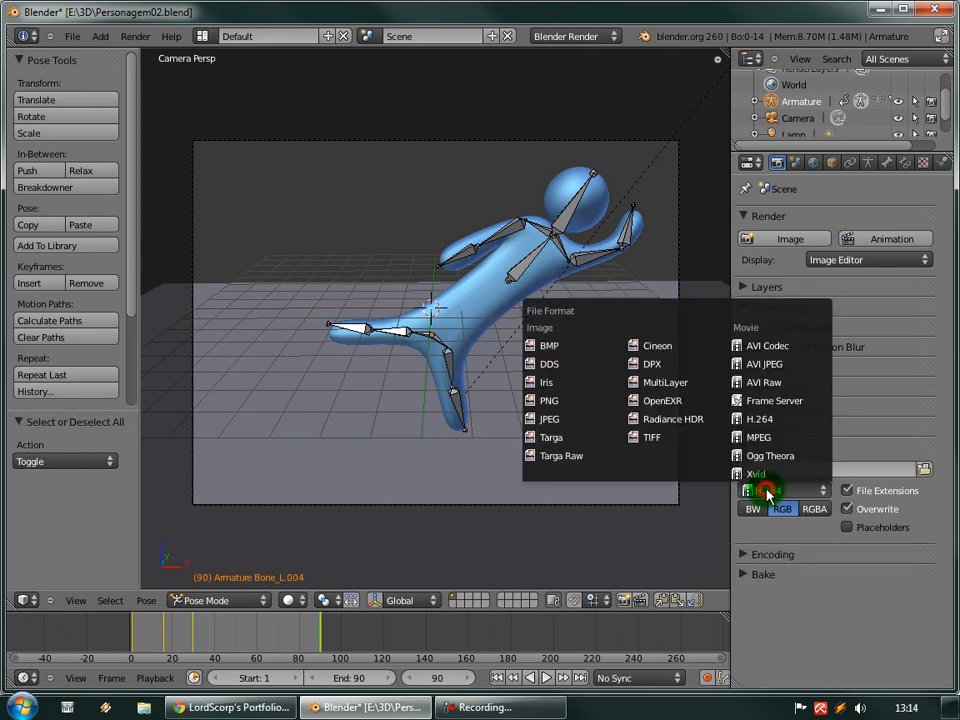
click(760, 344)
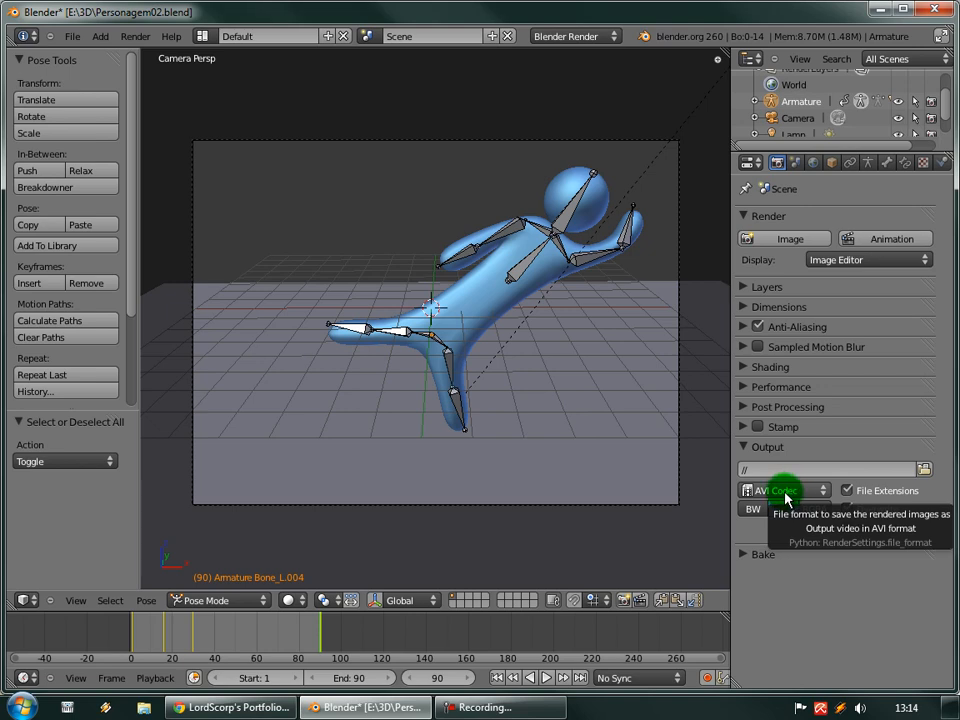
Examine the Bake section of the render settings, including the bake modes.
click(739, 556)
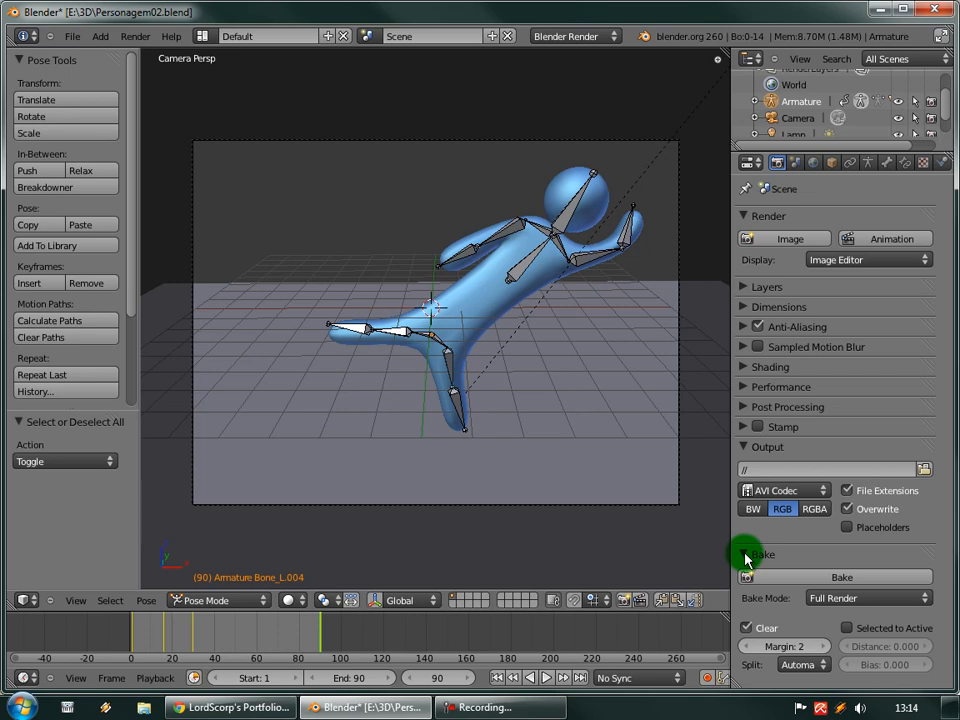
click(853, 599)
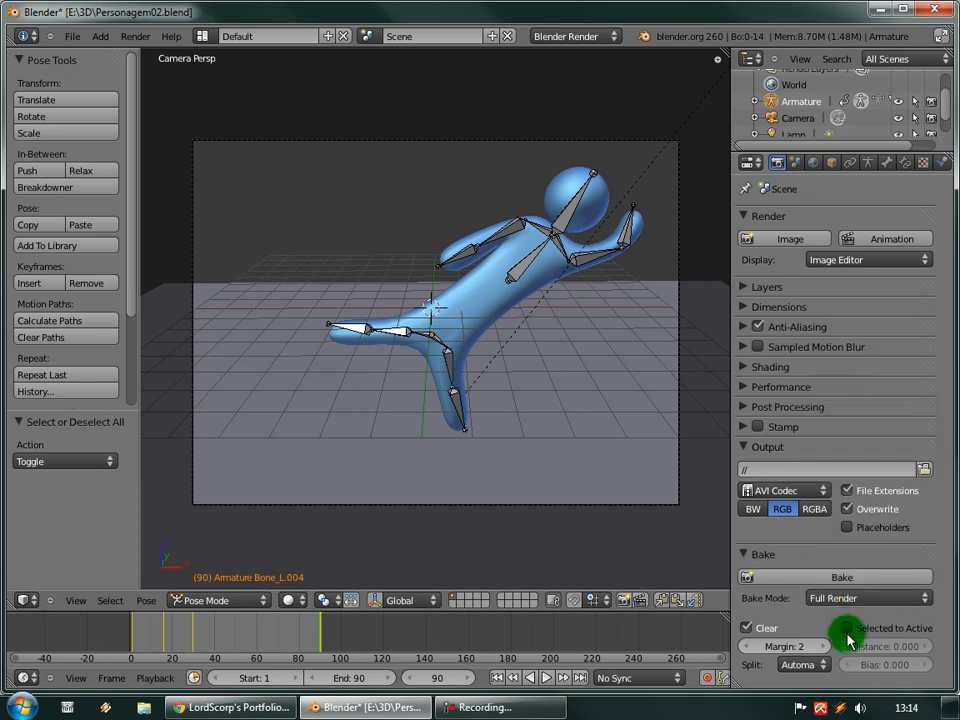
click(745, 555)
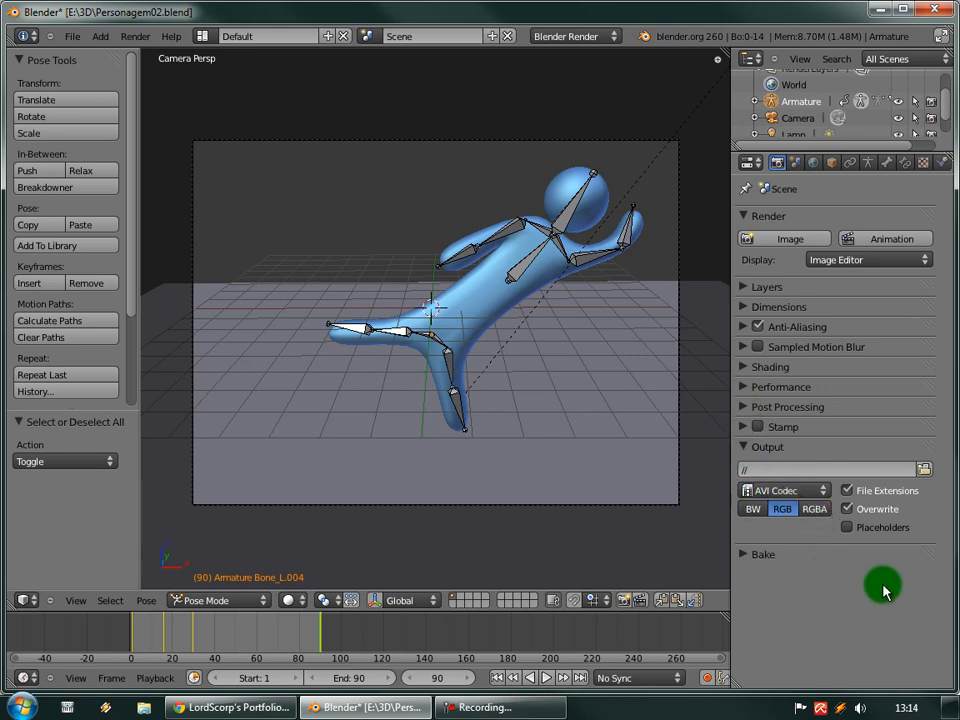
Render the full animation to an AVI file, and open the 3D folder on drive E: in Windows Explorer.
click(860, 249)
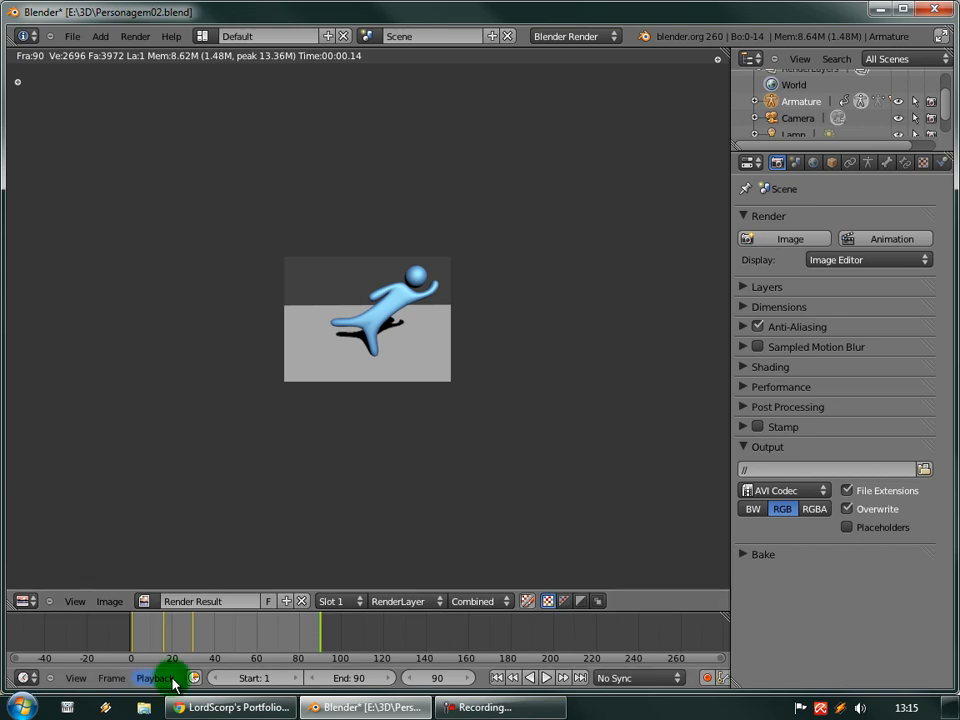
right_click(145, 708)
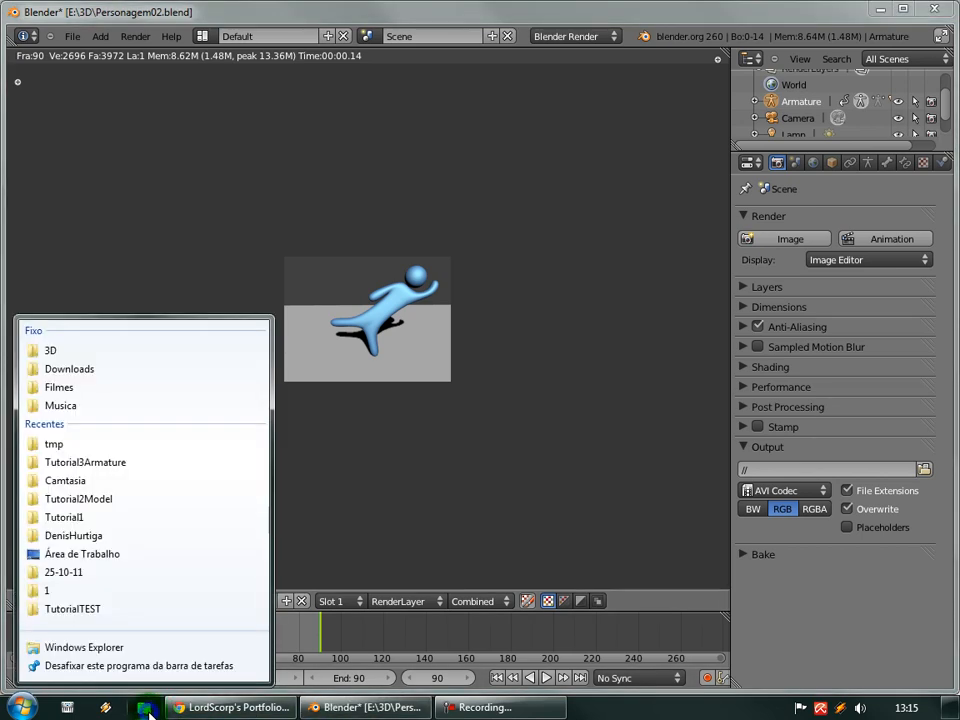
click(60, 350)
scroll(797, 421, down, 5)
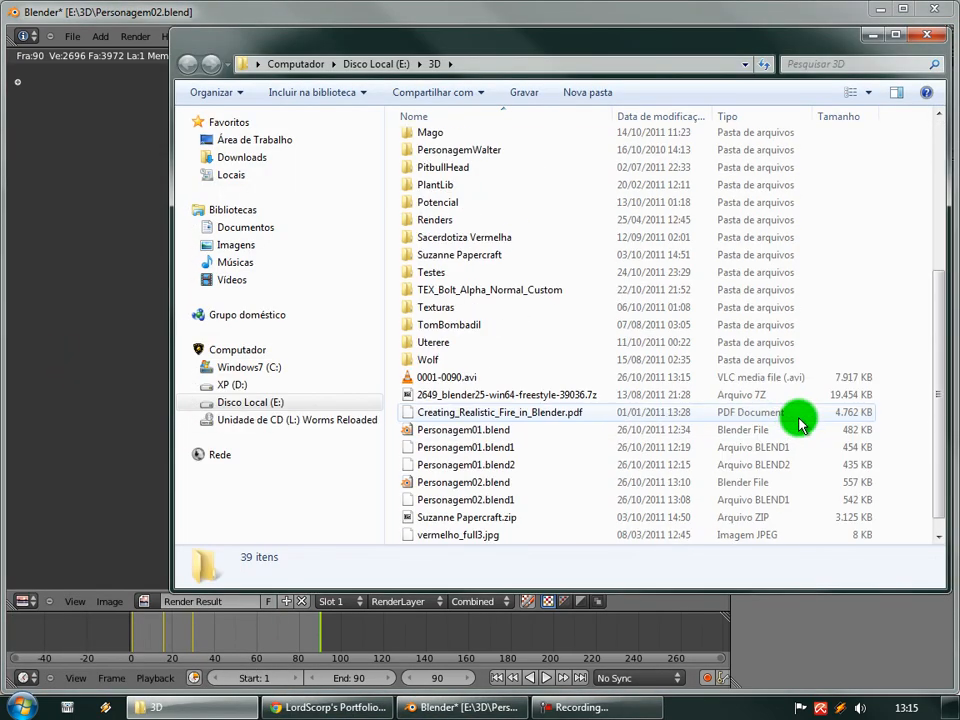
Play the rendered video 0001-0090.avi in VLC, pause it partway, and close the player.
double_click(436, 378)
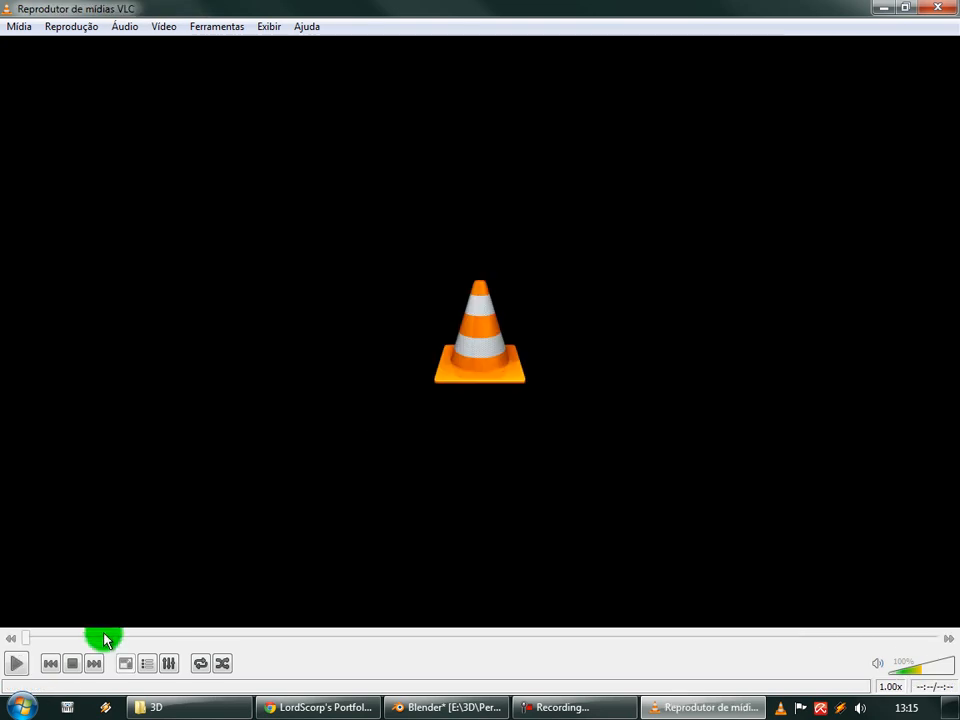
click(12, 662)
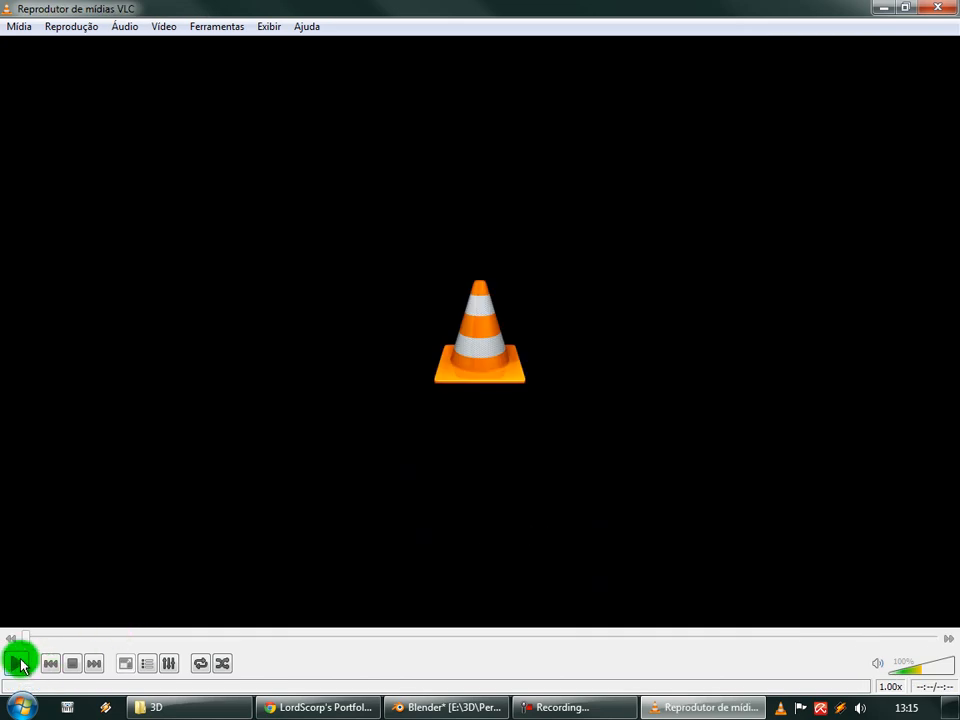
click(17, 663)
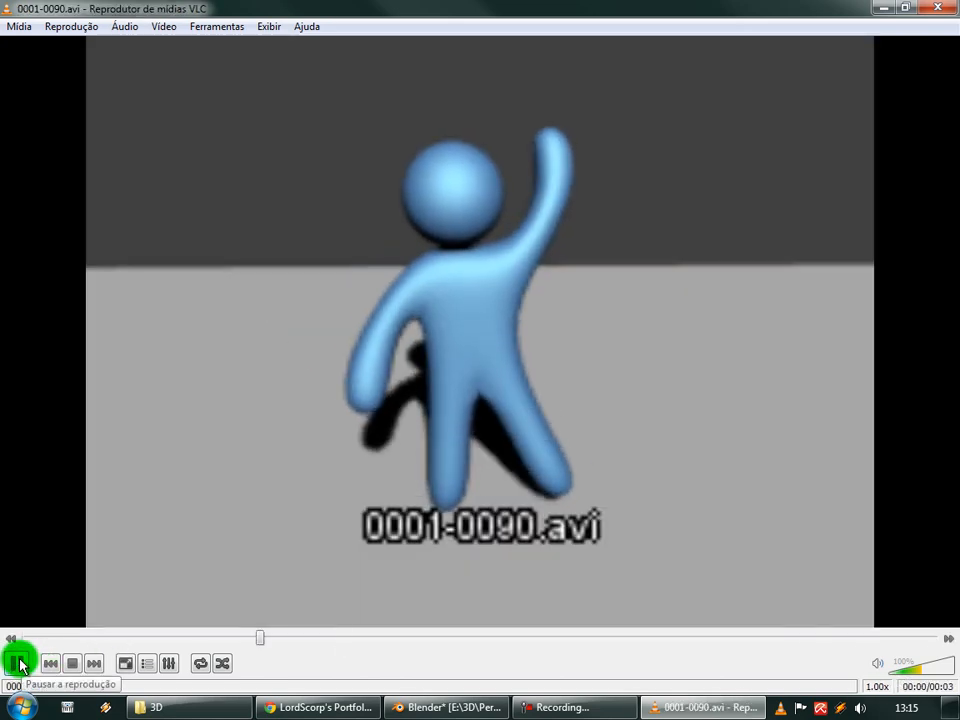
click(18, 663)
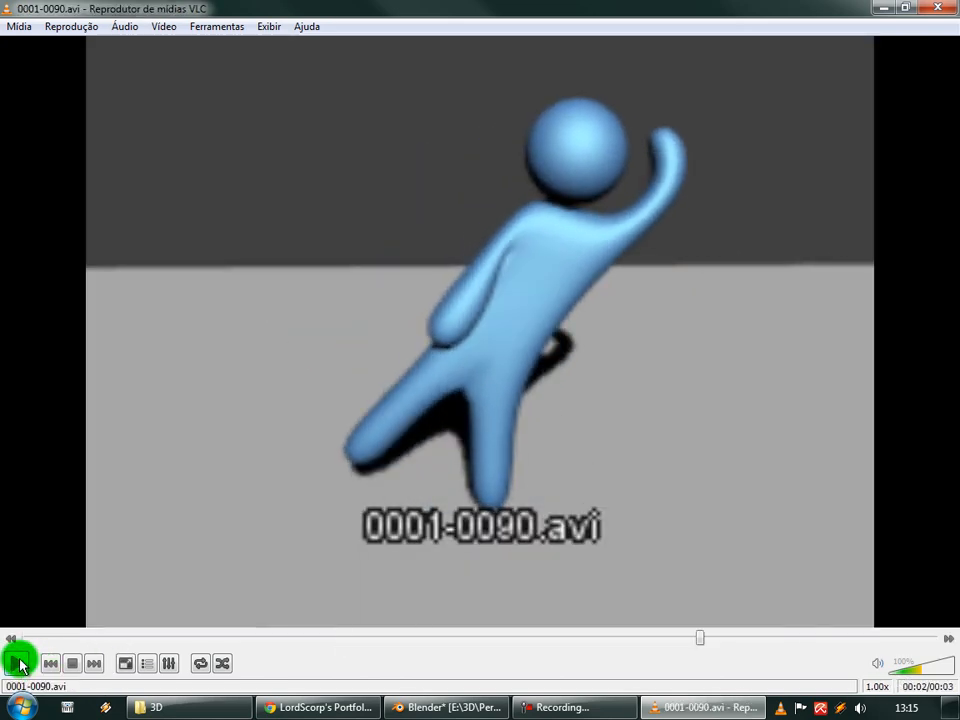
click(936, 9)
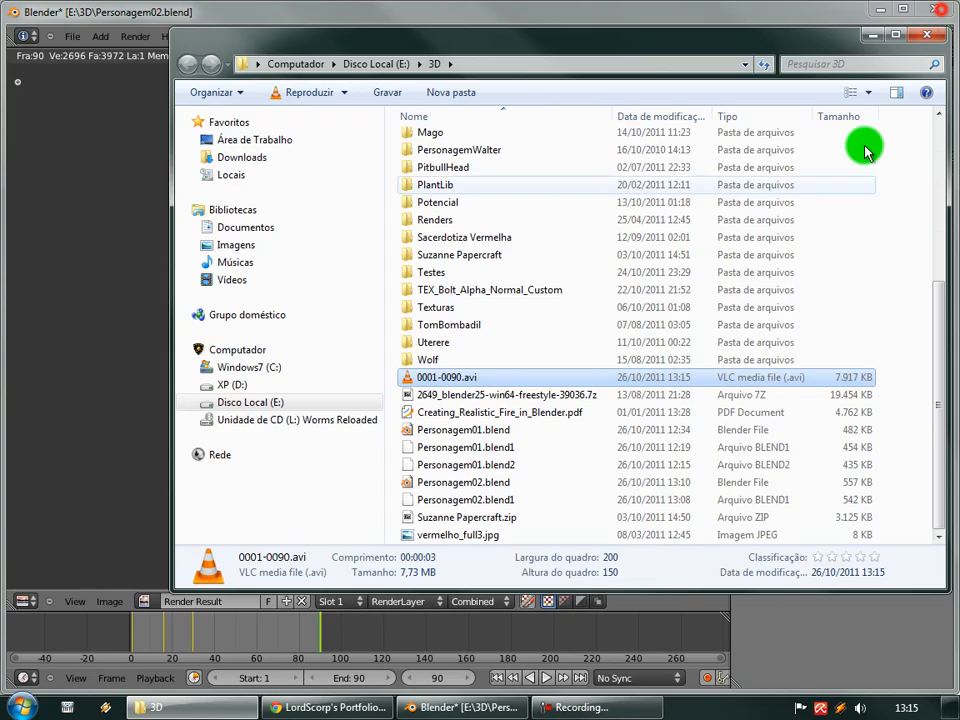
Switch back to Blender, set the render resolution scale to 100%, and test-render frame 90.
click(829, 625)
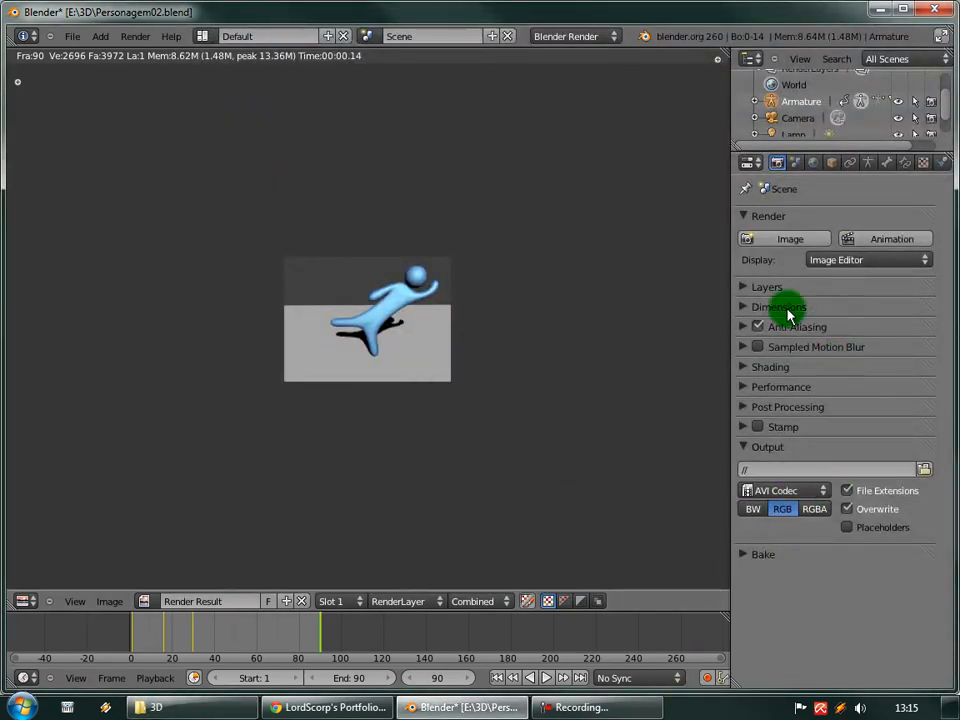
click(745, 287)
click(745, 290)
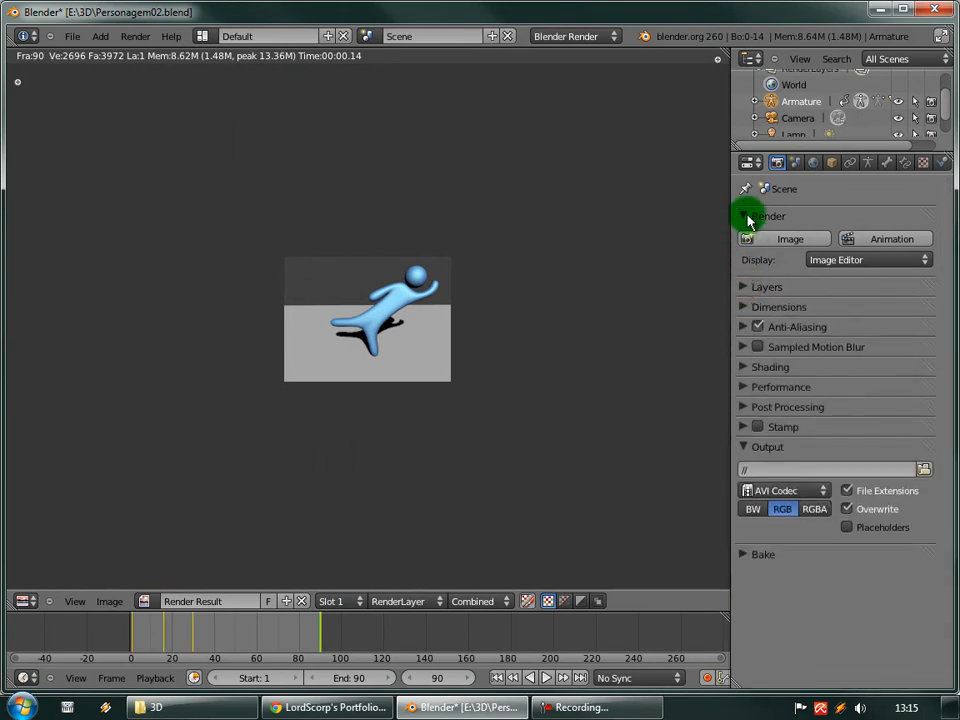
click(743, 307)
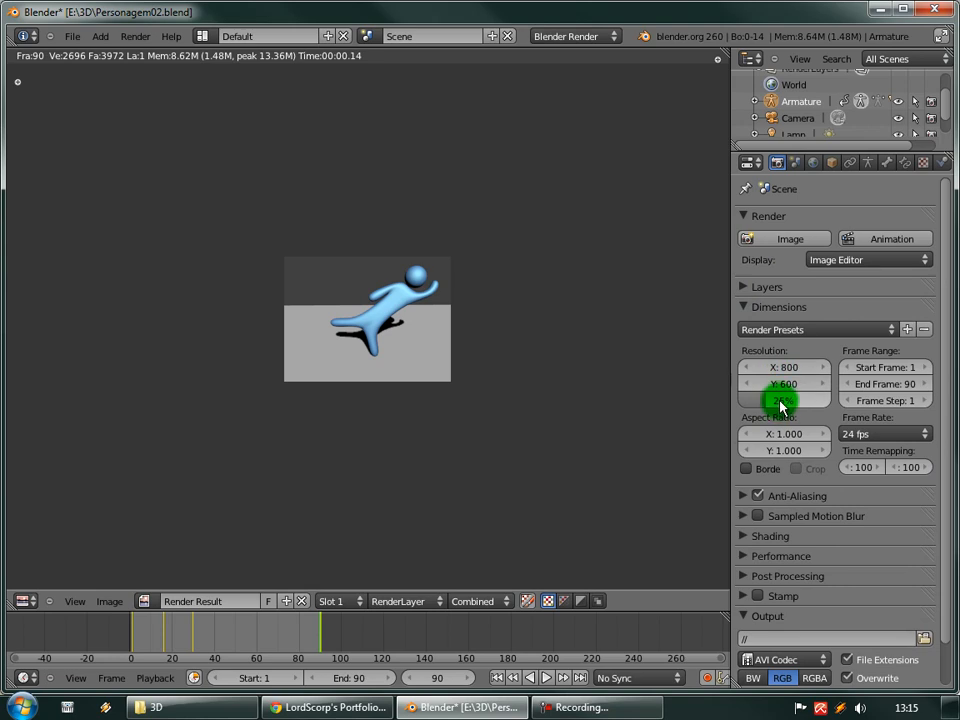
drag(778, 402, 874, 392)
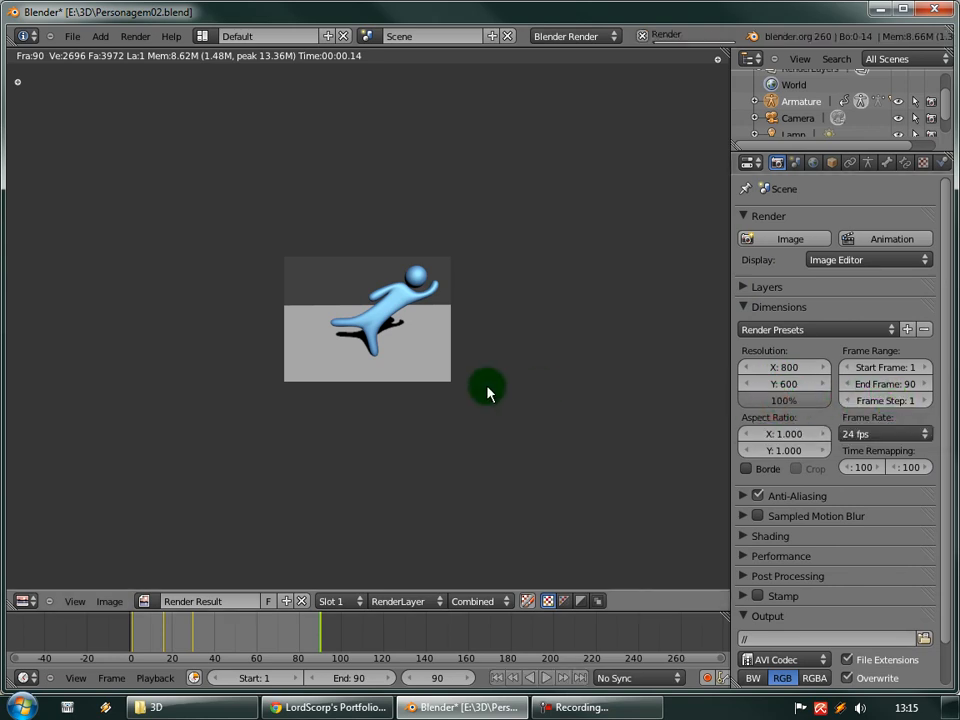
key(F12)
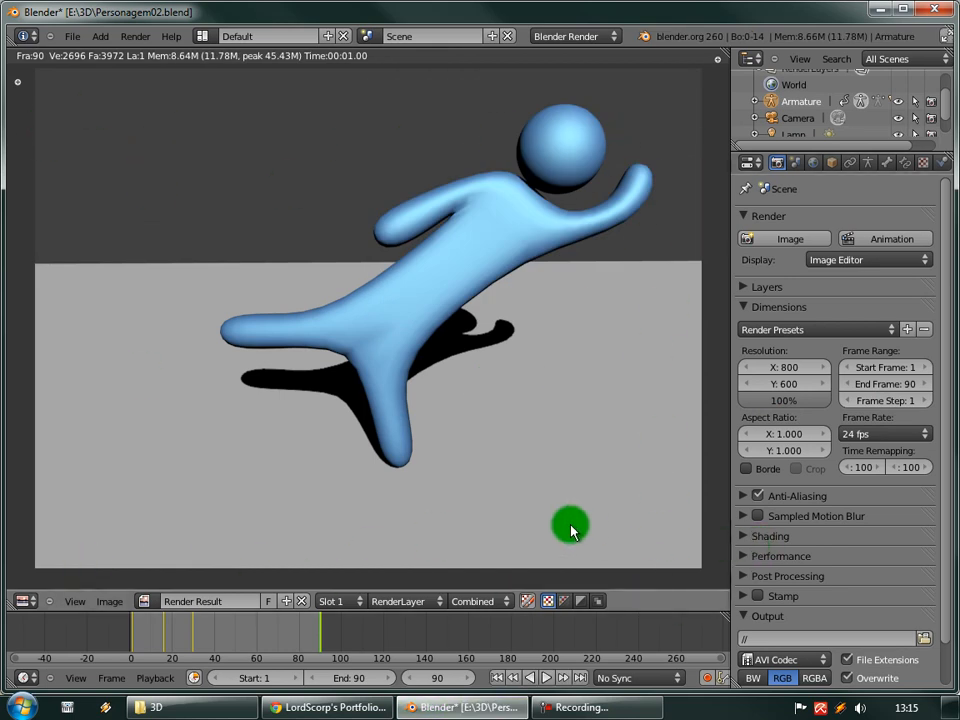
mouse_move(414, 426)
middle_down()
mouse_move(420, 459)
mouse_move(407, 431)
middle_up()
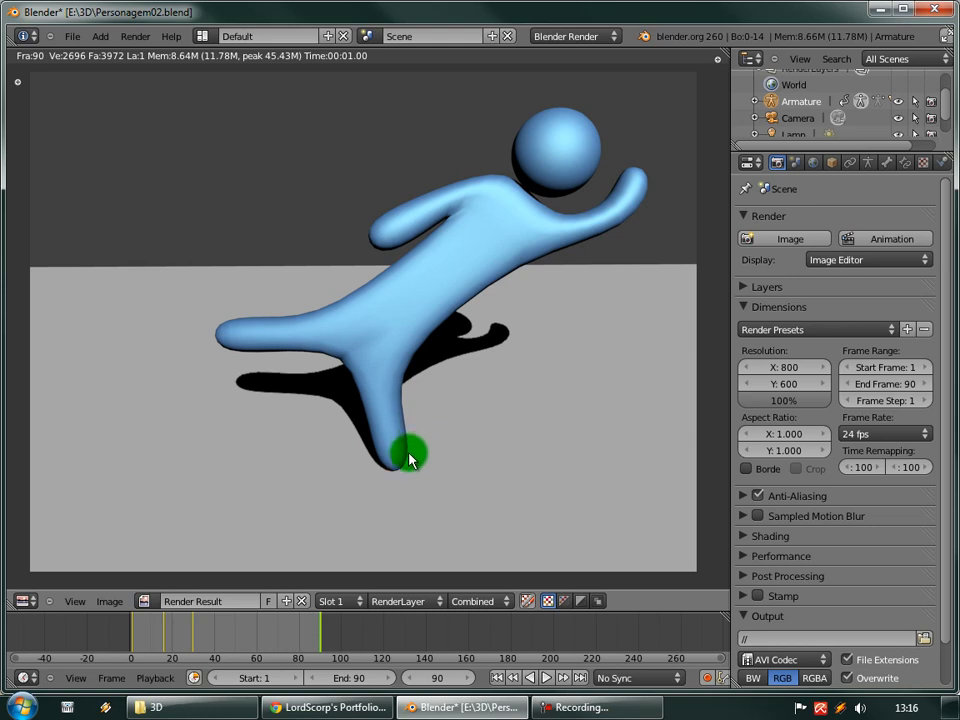
Switch to Chrome, load blender.org in a new tab, and open the Art Gallery from the Features & Gallery page.
click(359, 709)
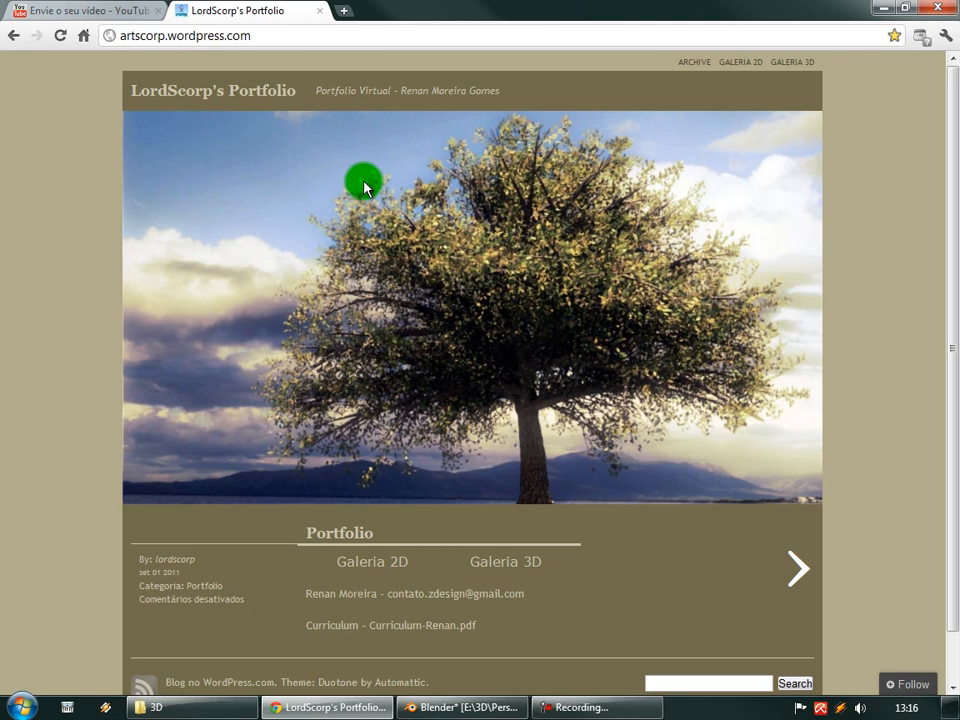
click(344, 11)
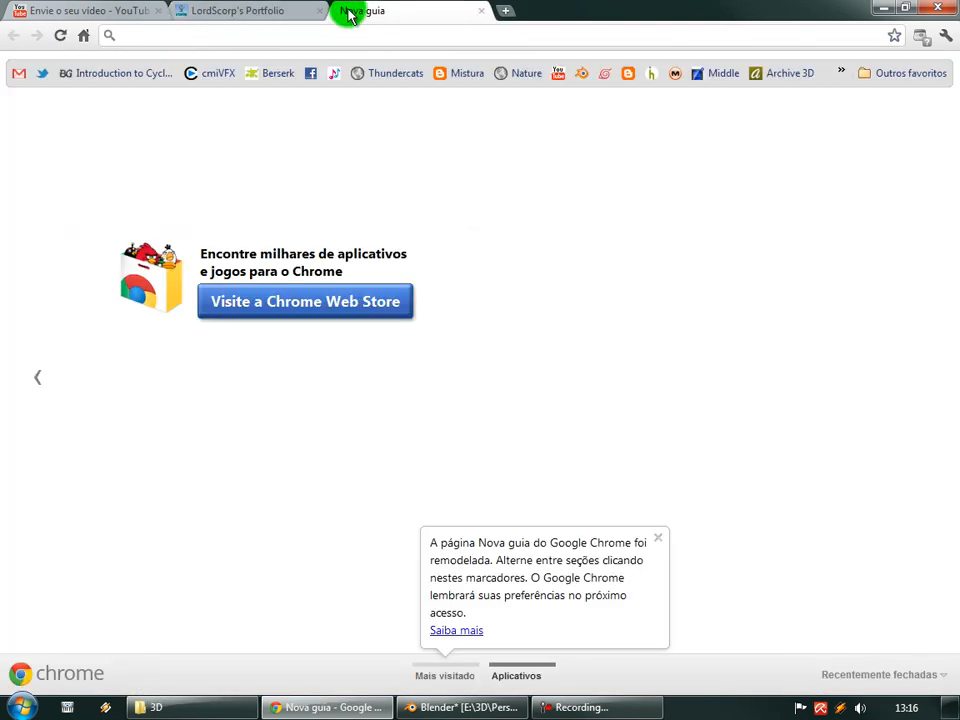
text(blender.org)
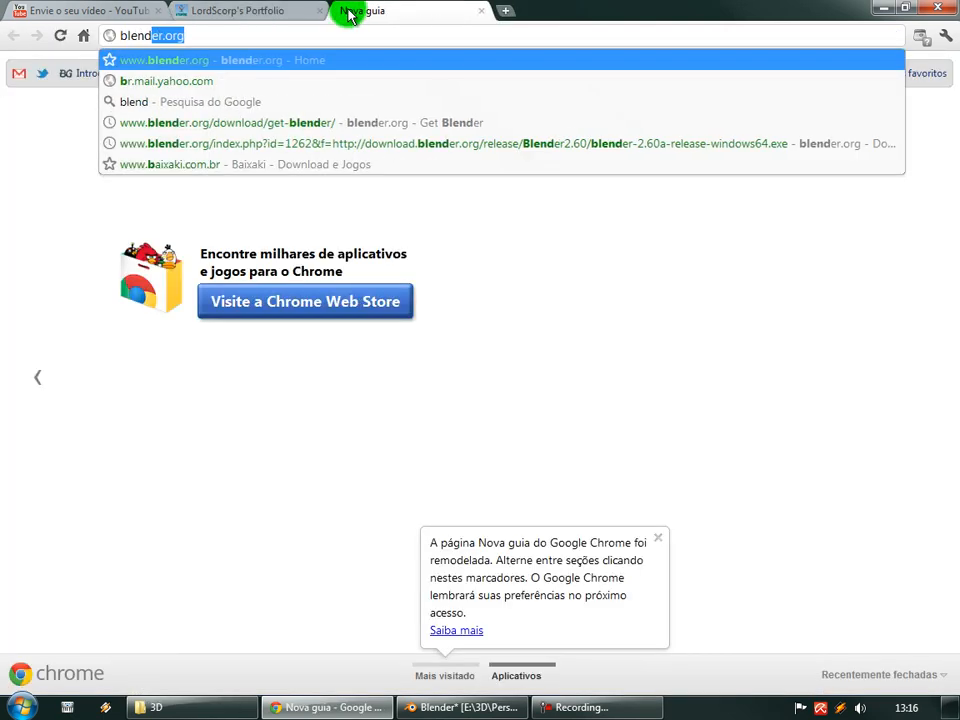
key(Return)
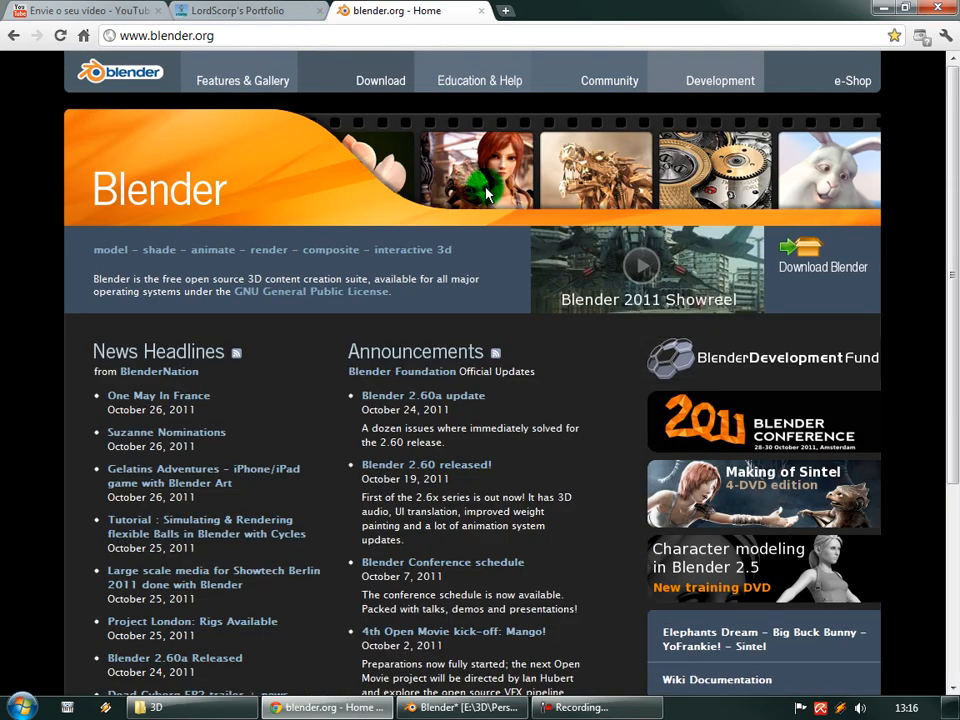
click(261, 87)
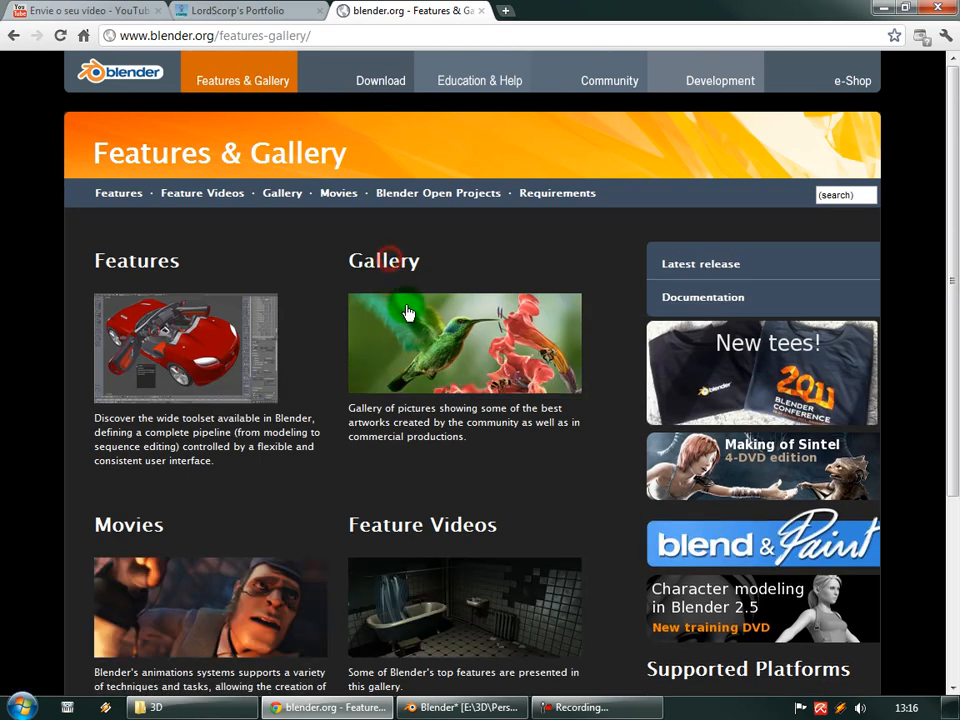
click(408, 313)
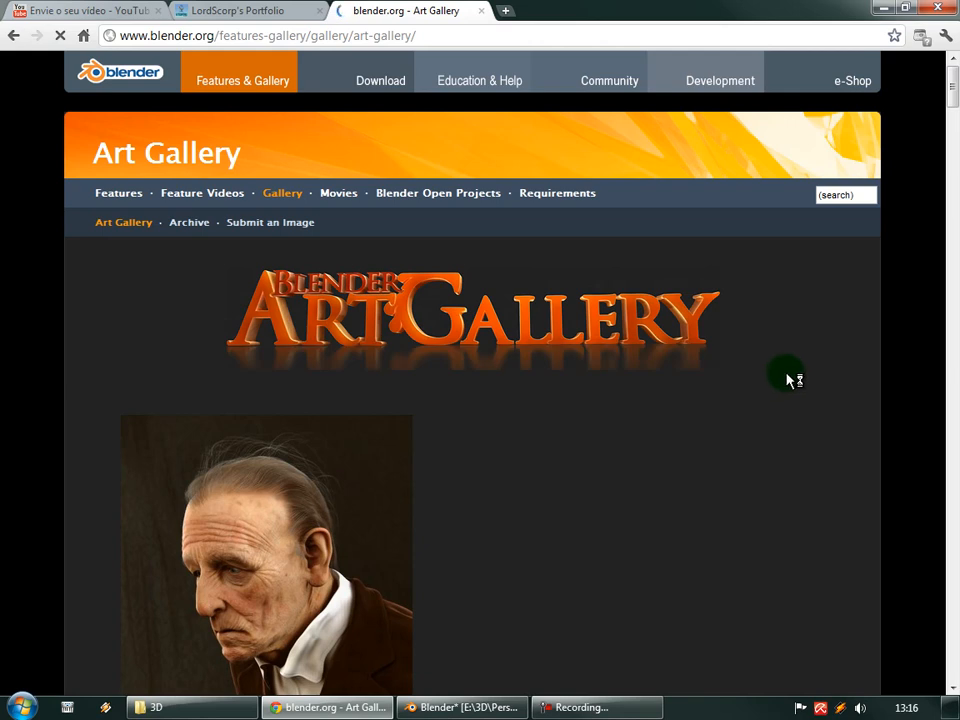
Browse the Blender Art Gallery down to the end of the page and return to the first artworks.
scroll(797, 369, down, 3)
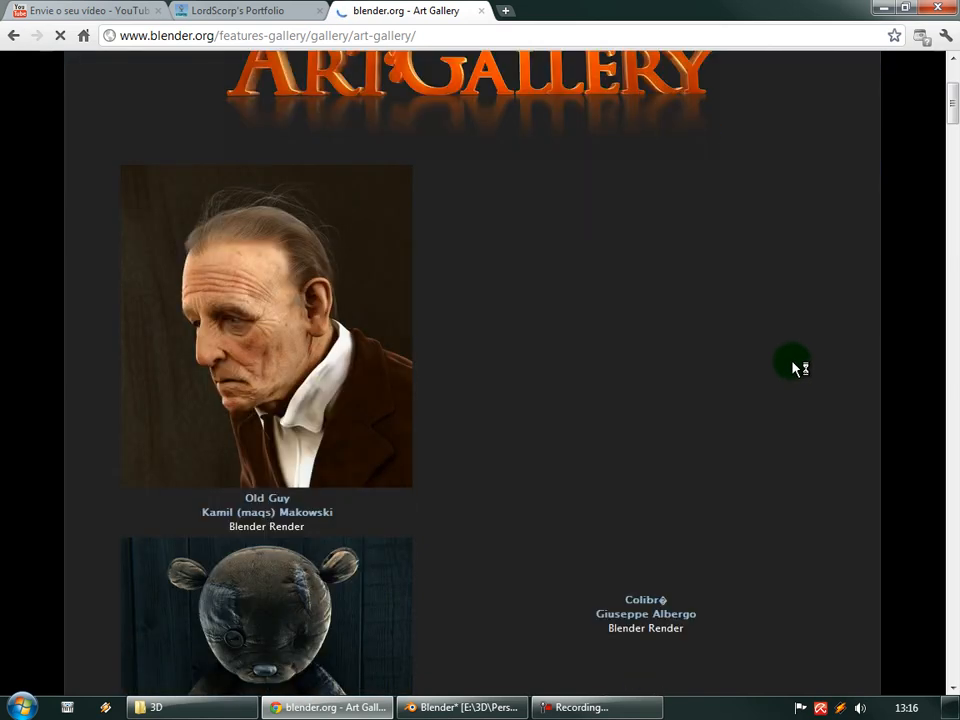
scroll(794, 366, down, 6)
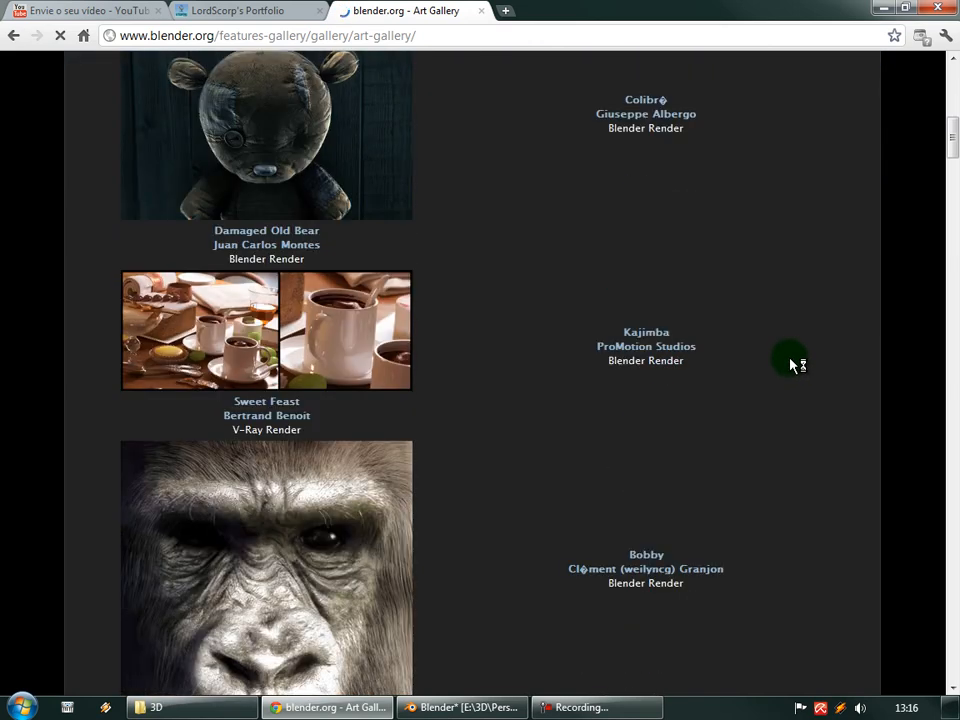
scroll(775, 360, up, 4)
scroll(360, 258, down, 4)
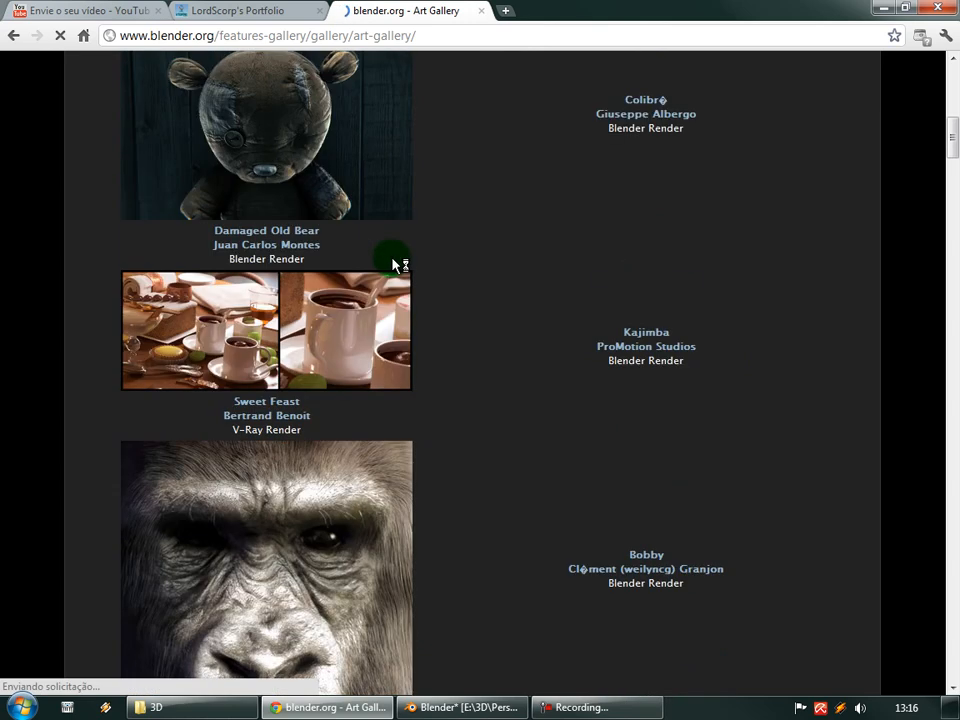
scroll(392, 264, down, 13)
scroll(392, 264, down, 20)
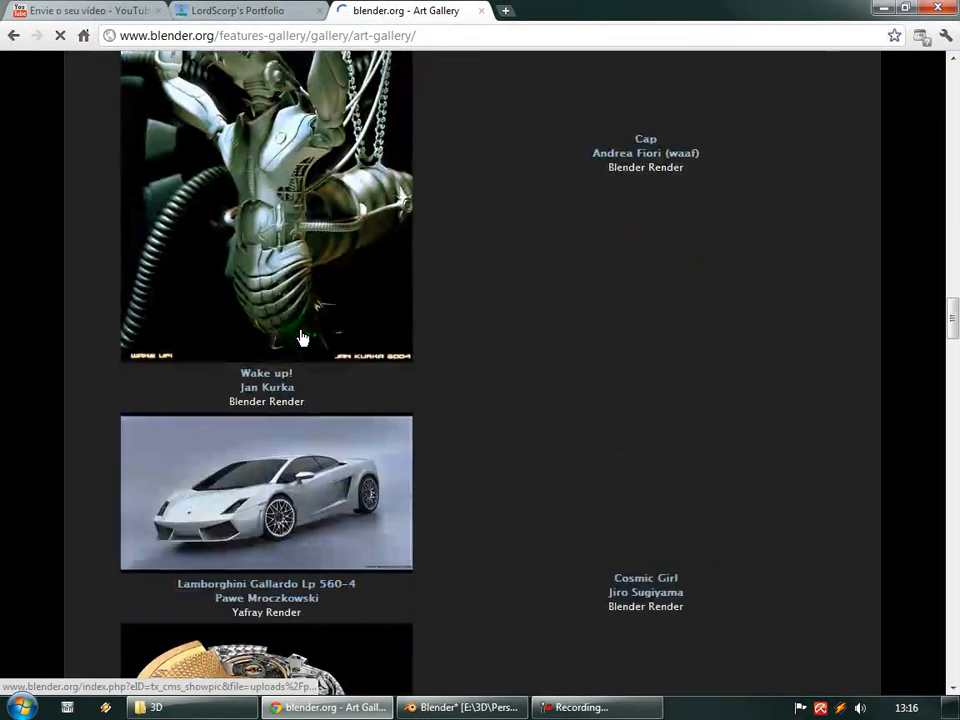
scroll(303, 338, down, 14)
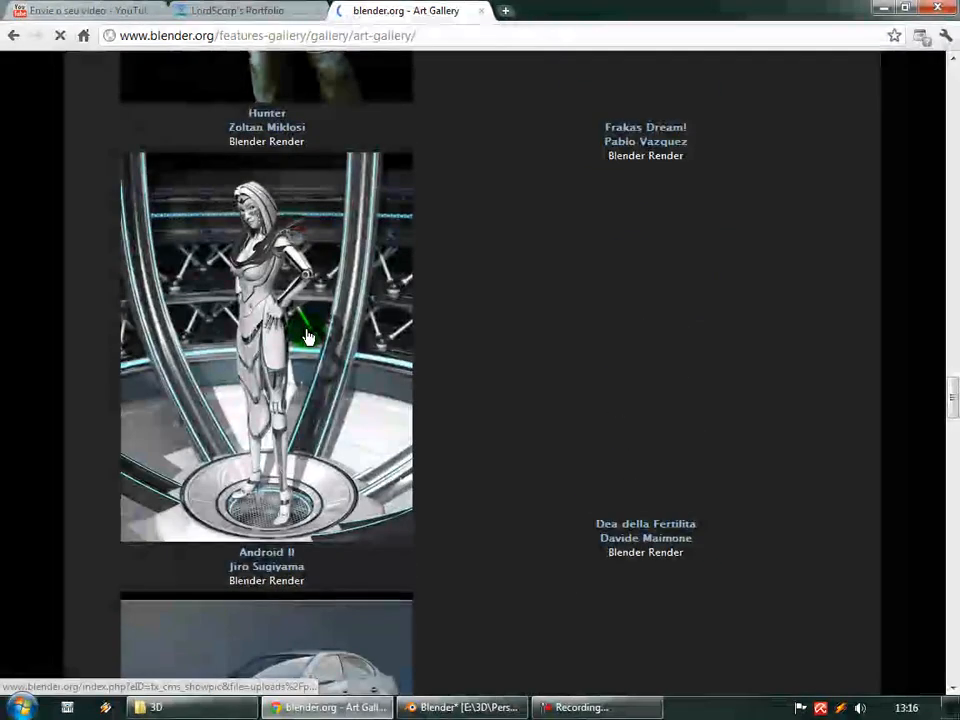
scroll(306, 334, down, 9)
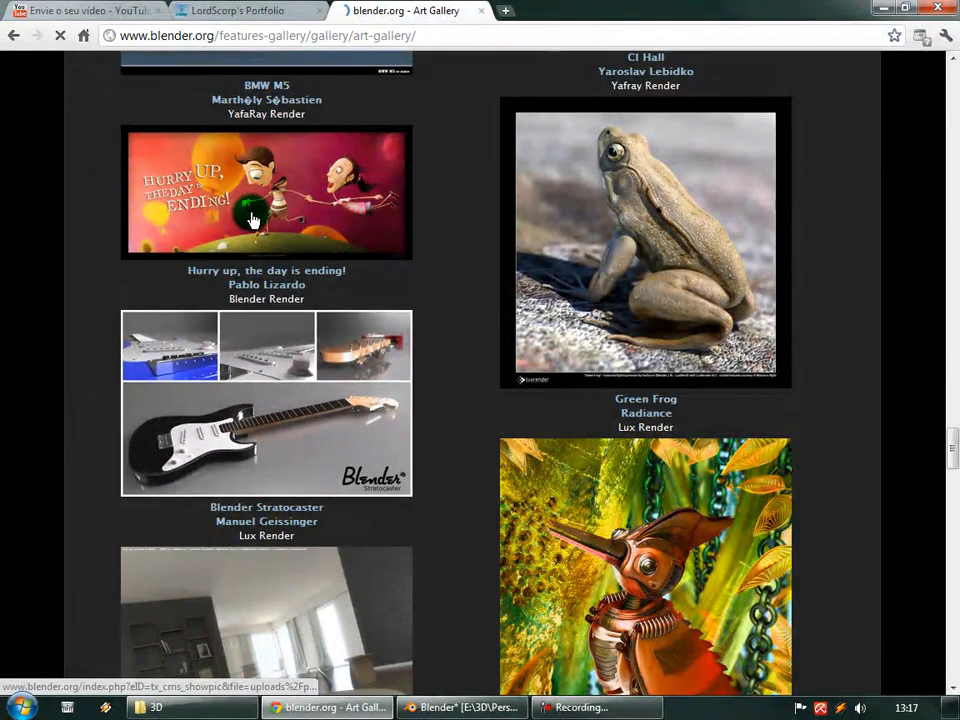
scroll(481, 274, down, 20)
scroll(481, 274, down, 15)
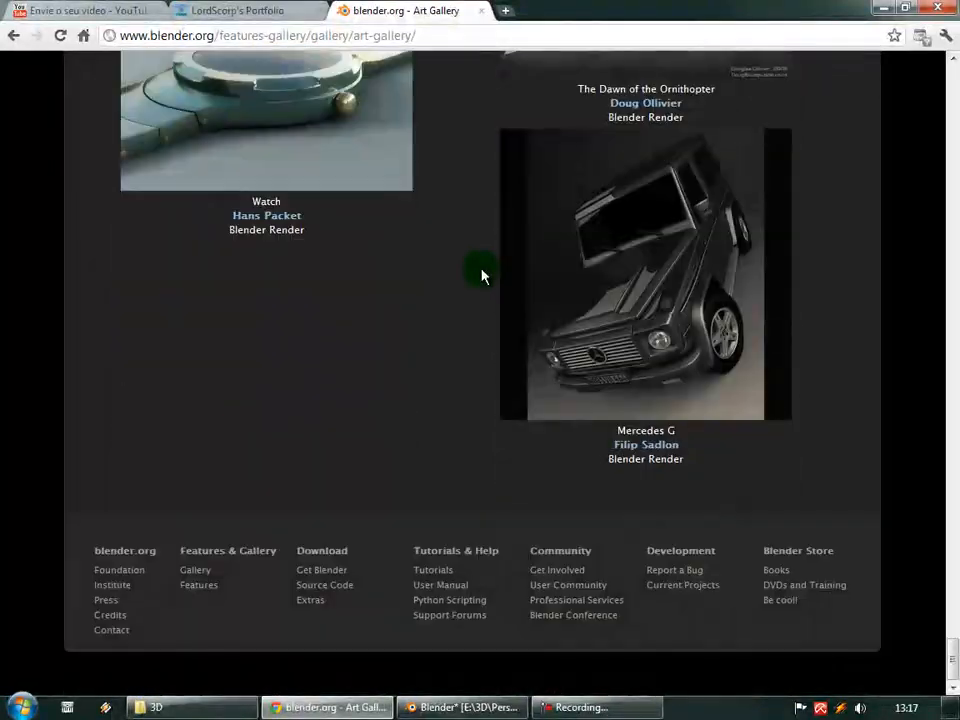
scroll(481, 274, up, 20)
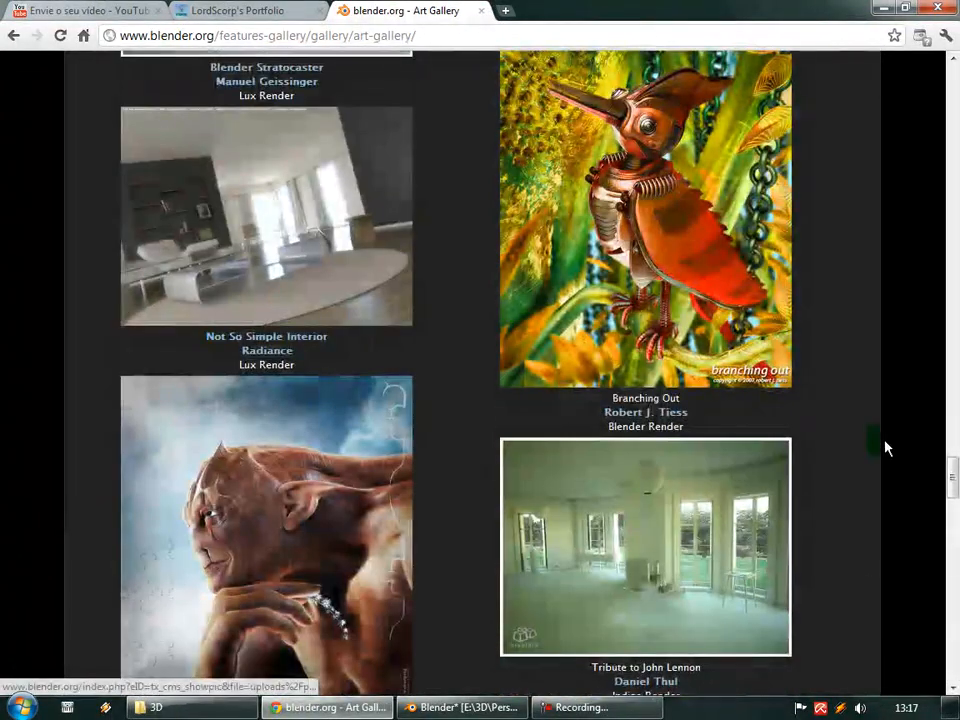
drag(948, 480, 932, 73)
scroll(872, 279, down, 5)
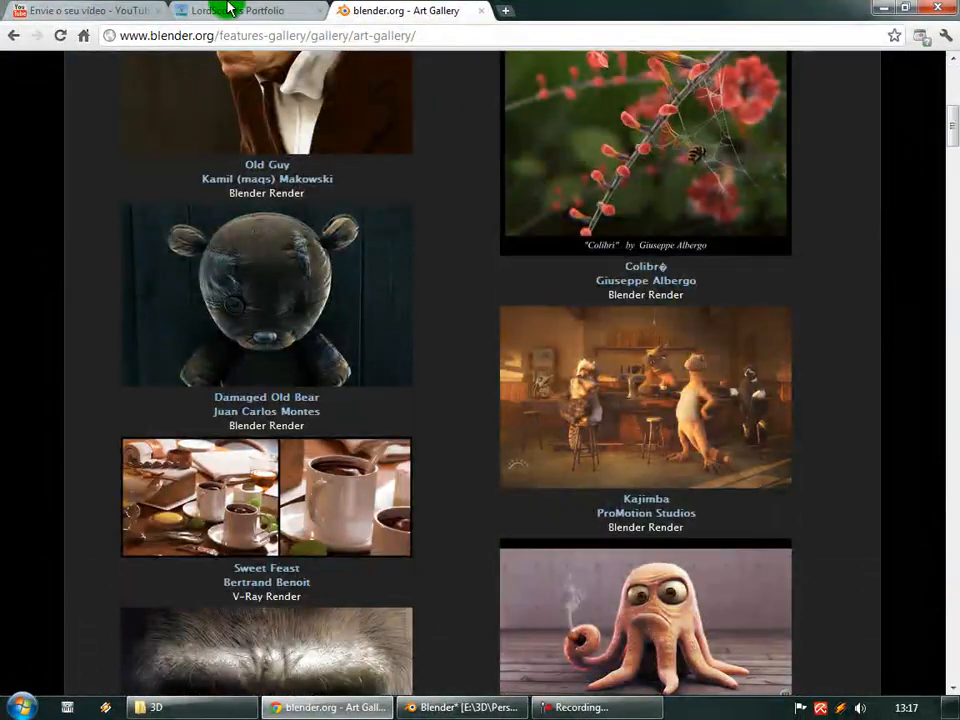
View the Yoshi, Cientista and Robozinha posts in the open portfolio site, and return to the blender.org Art Gallery.
click(229, 9)
click(754, 405)
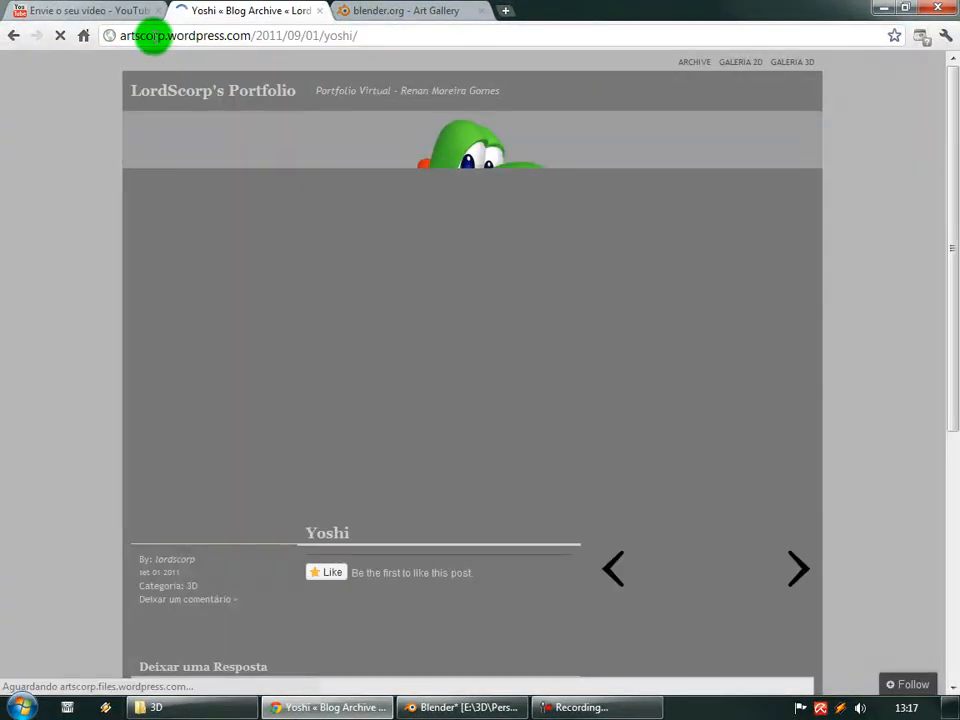
click(666, 255)
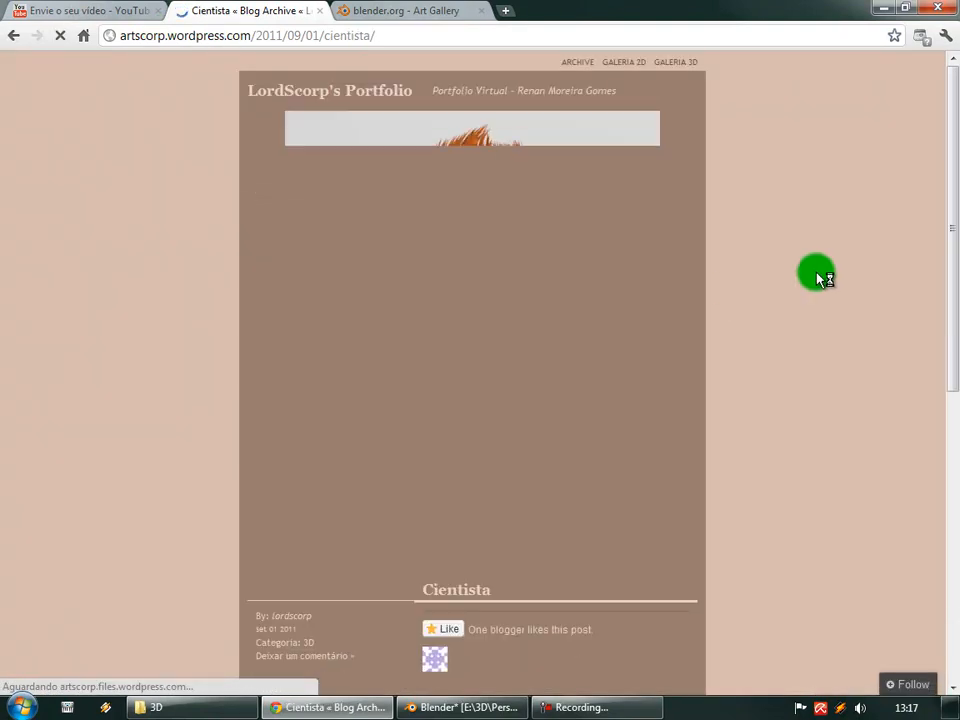
click(630, 305)
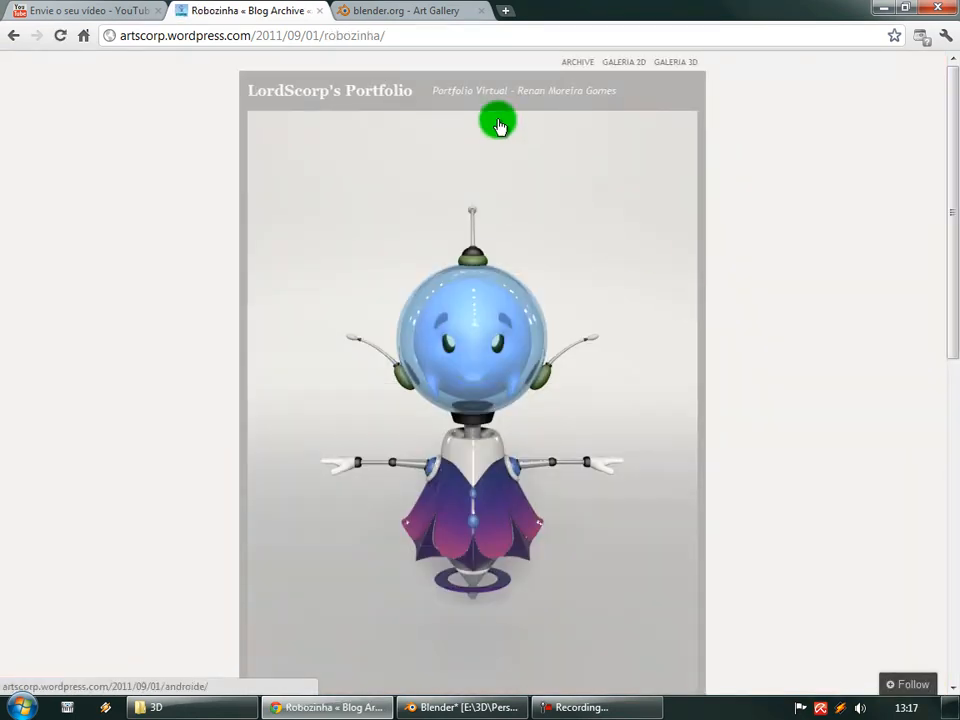
click(450, 10)
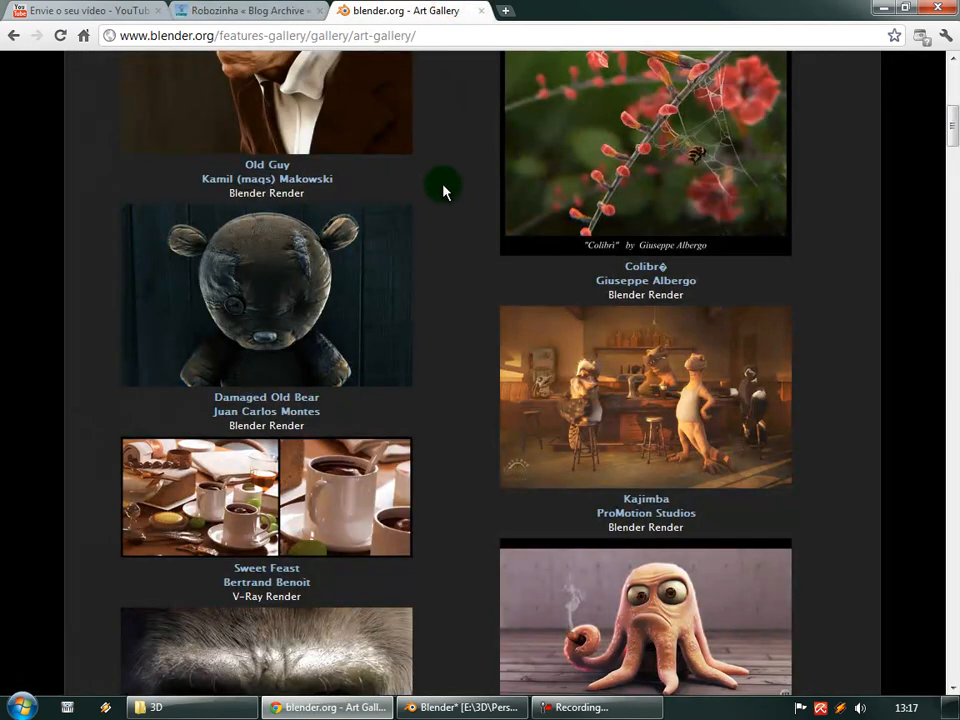
scroll(445, 188, down, 5)
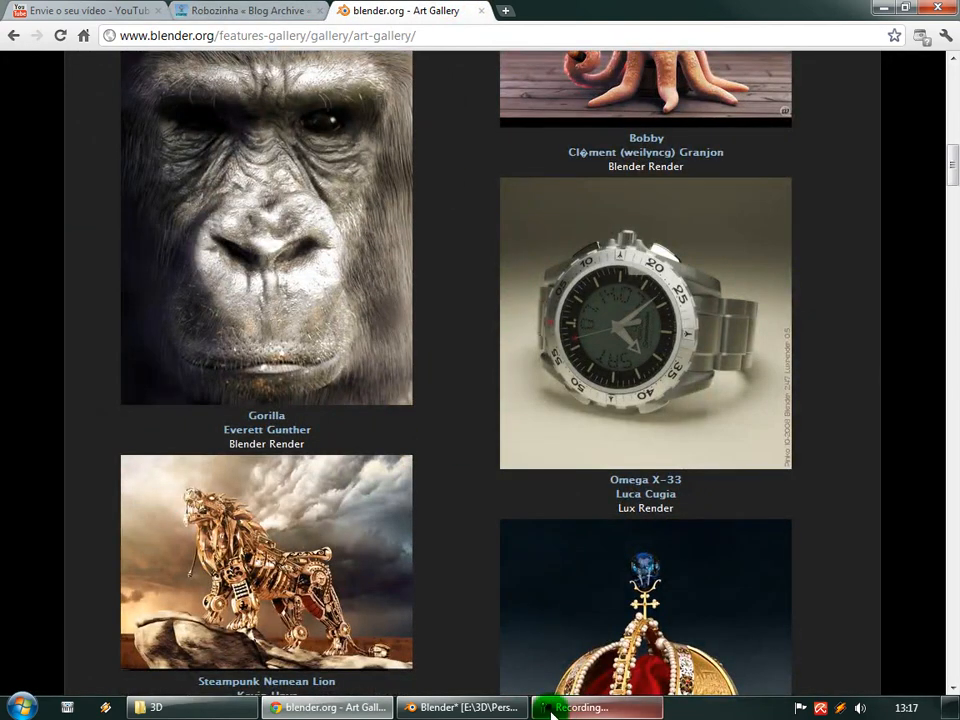
Switch back to Blender and save the project, overwriting Personagem02.blend.
click(462, 707)
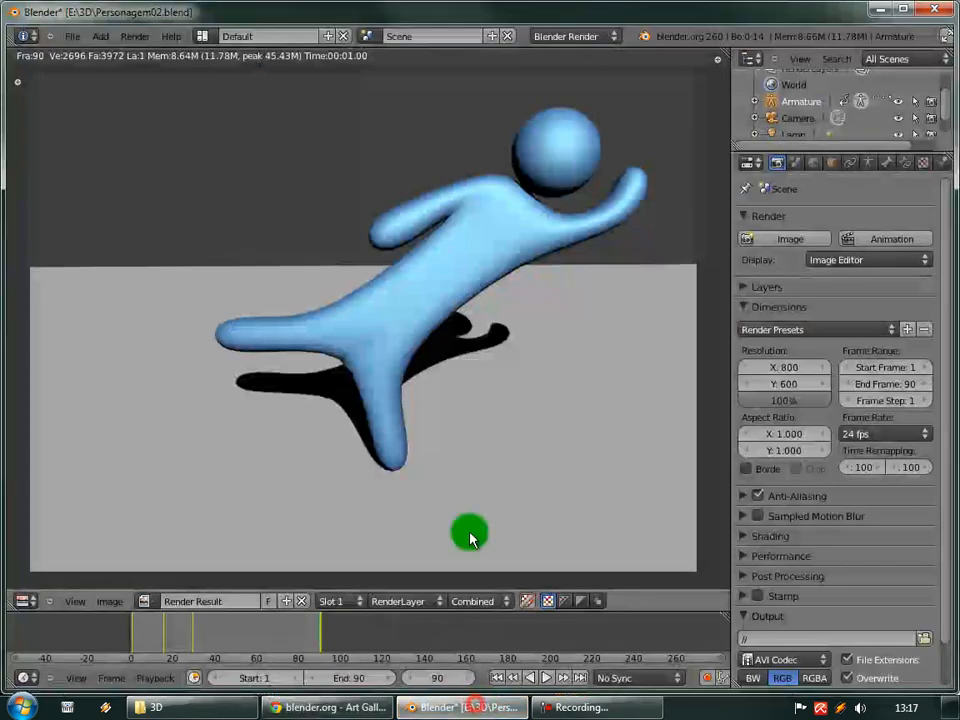
key(ctrl+s)
click(421, 302)
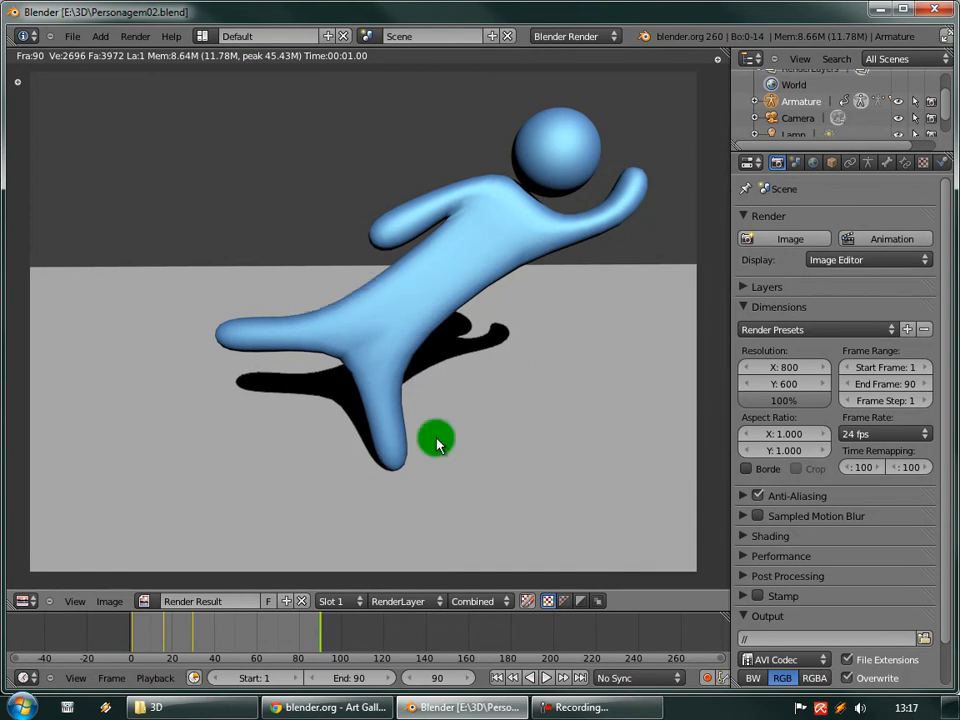
click(374, 706)
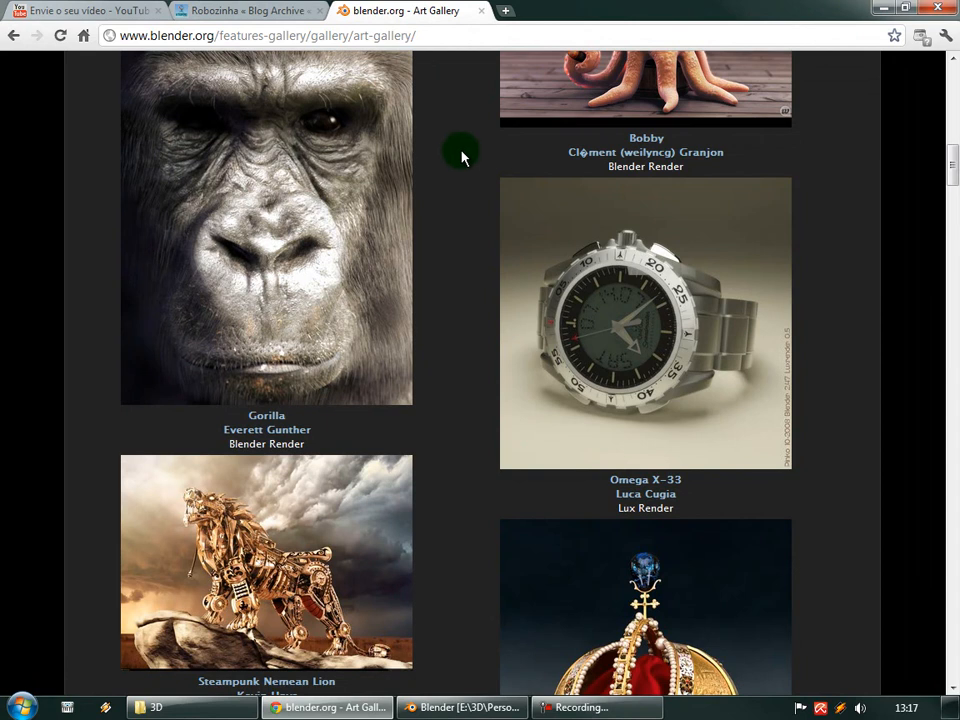
click(489, 705)
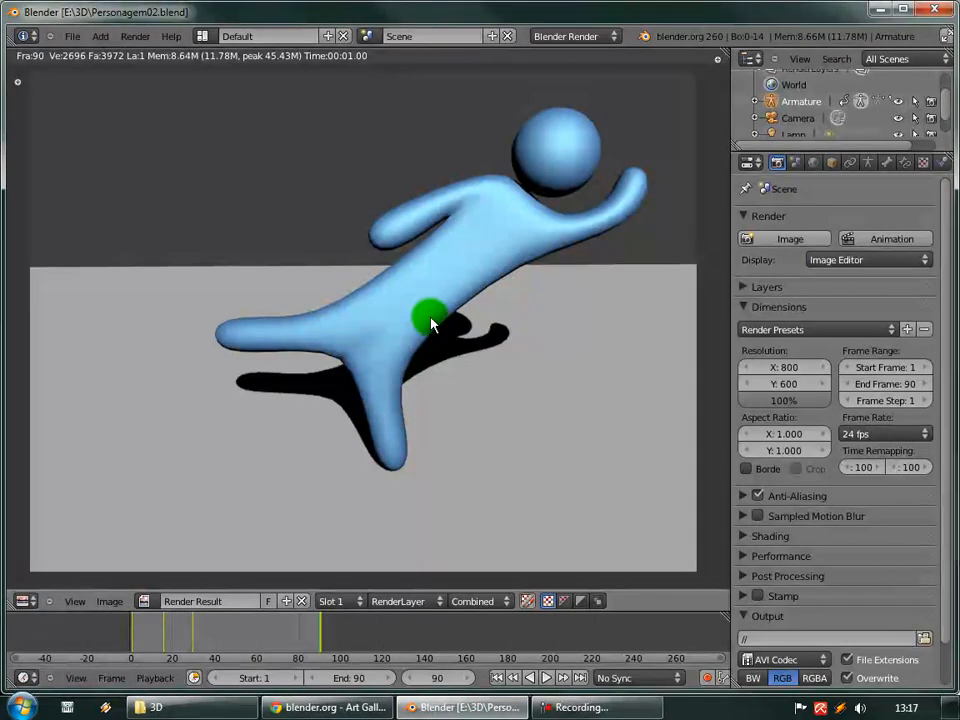